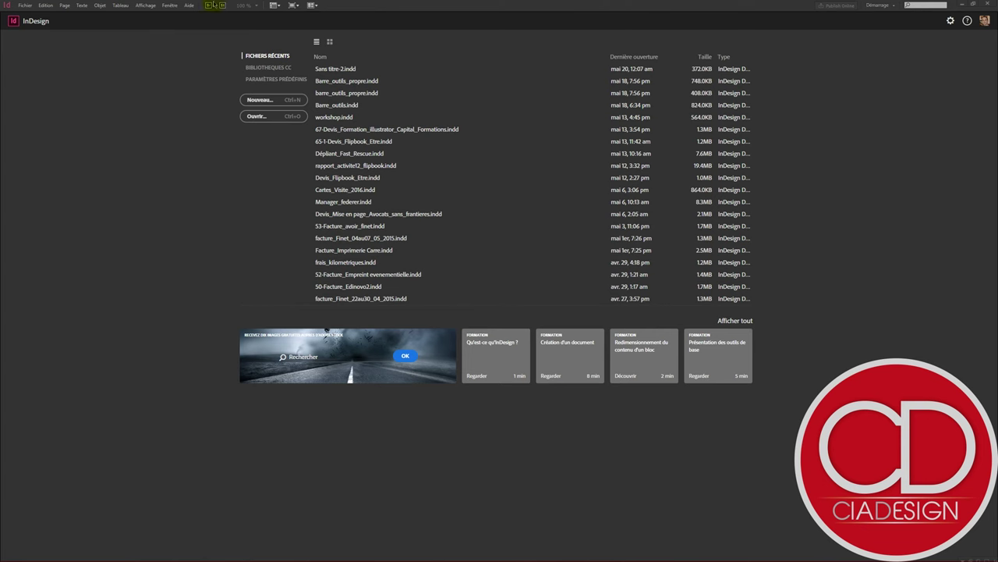
Switch the workspace from Démarrage to Les indispensables.
click(878, 5)
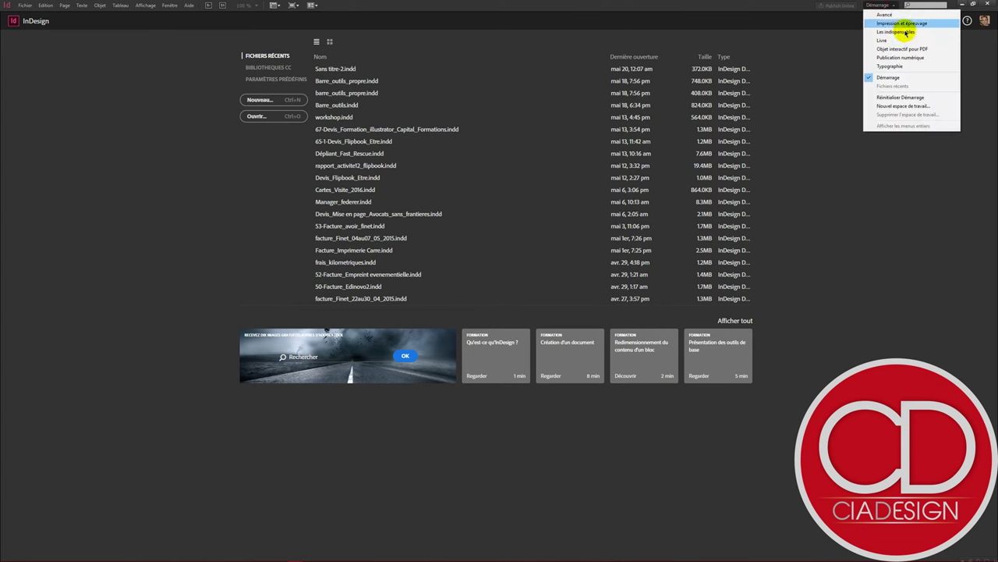
click(903, 33)
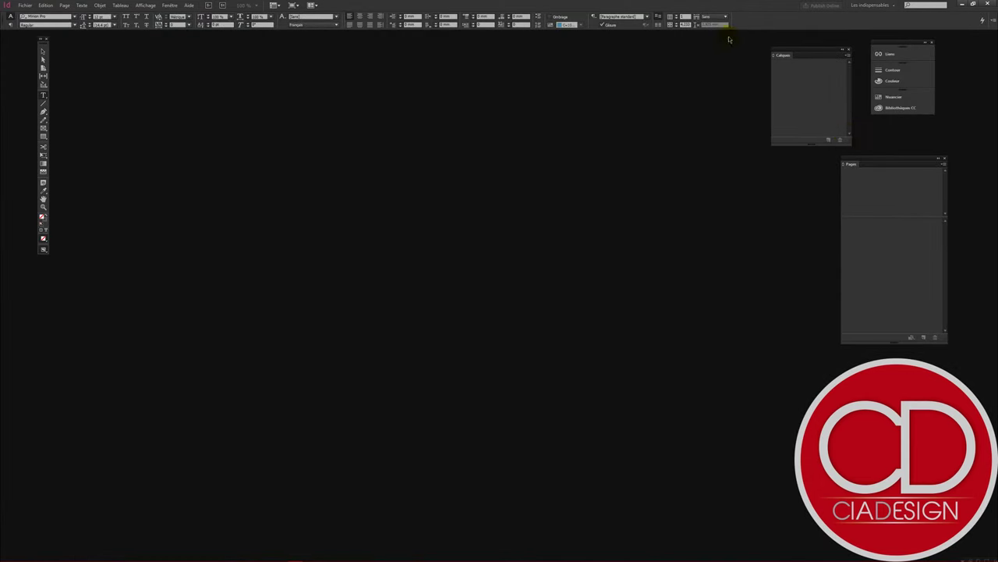
Reset Les indispensables, then float the toolbar and the Pages/Calques panel group.
click(870, 7)
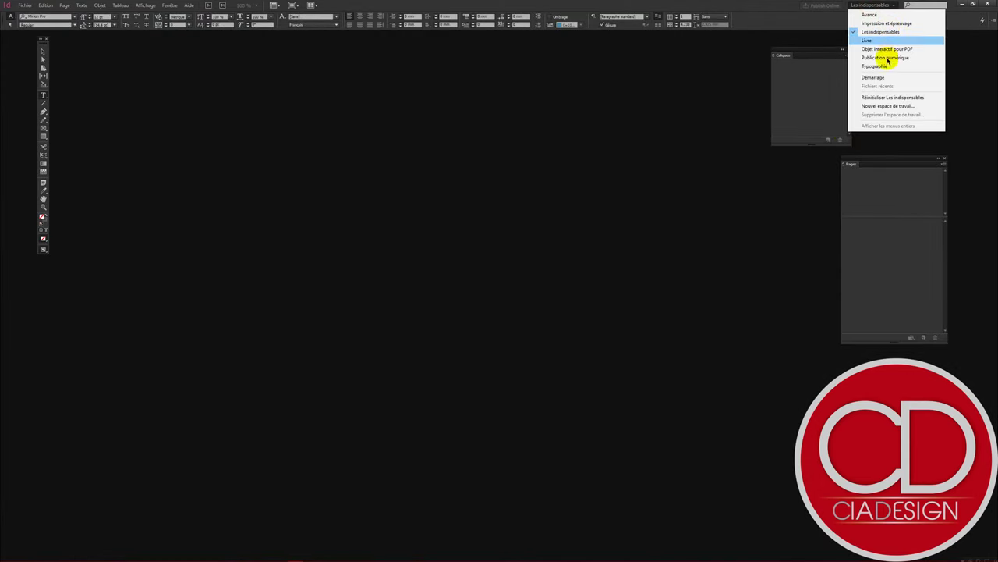
click(890, 97)
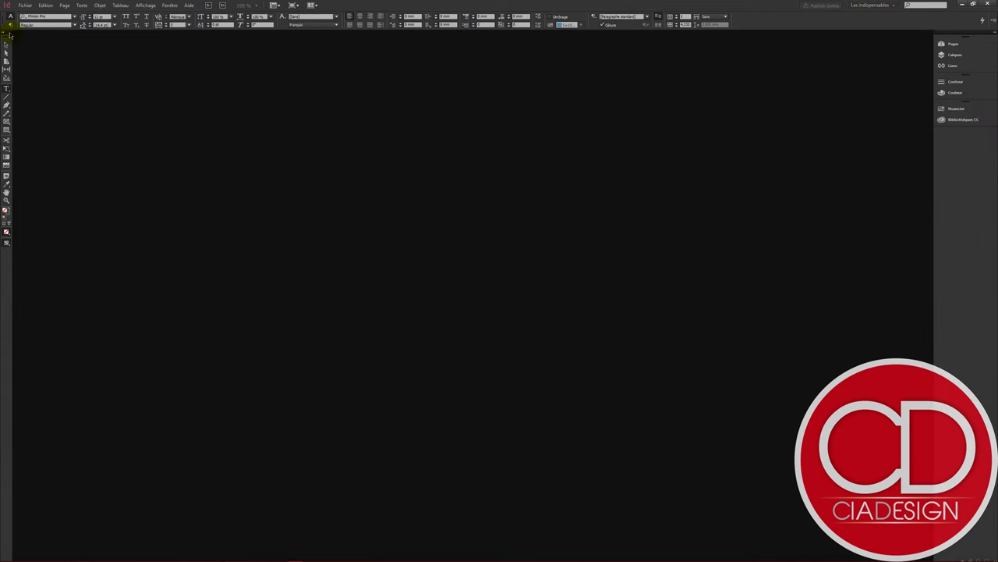
drag(9, 34, 50, 48)
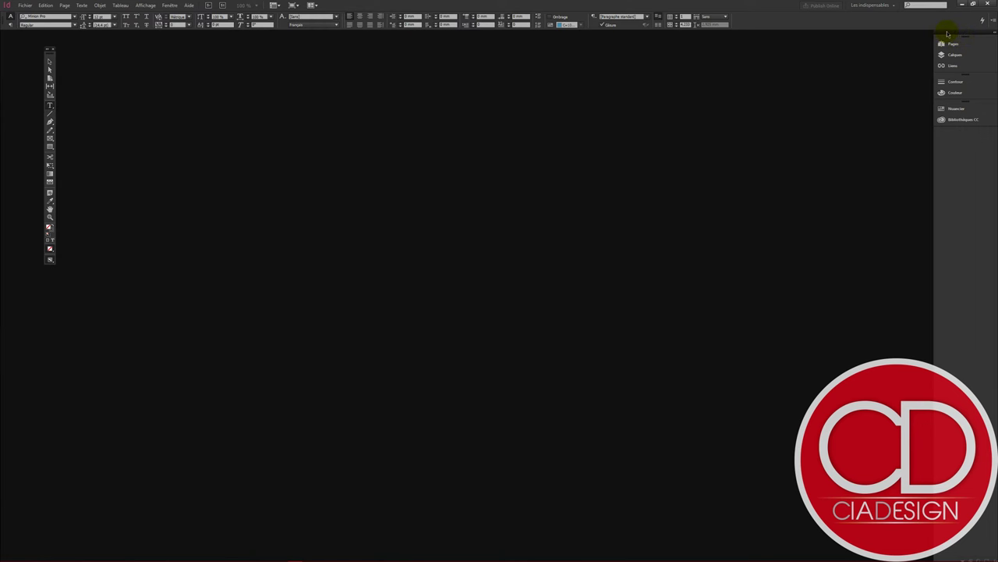
drag(948, 34, 867, 43)
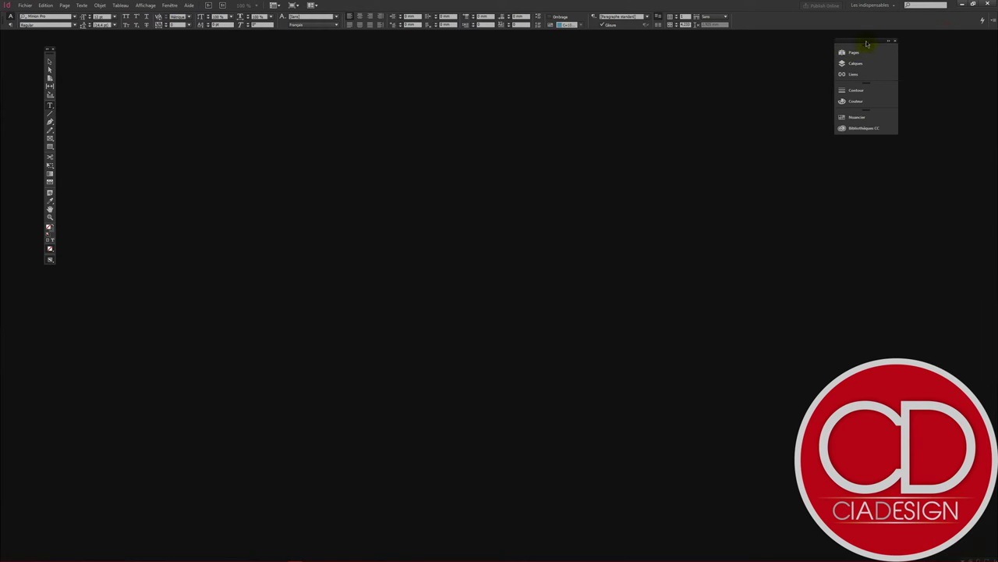
drag(867, 44, 912, 64)
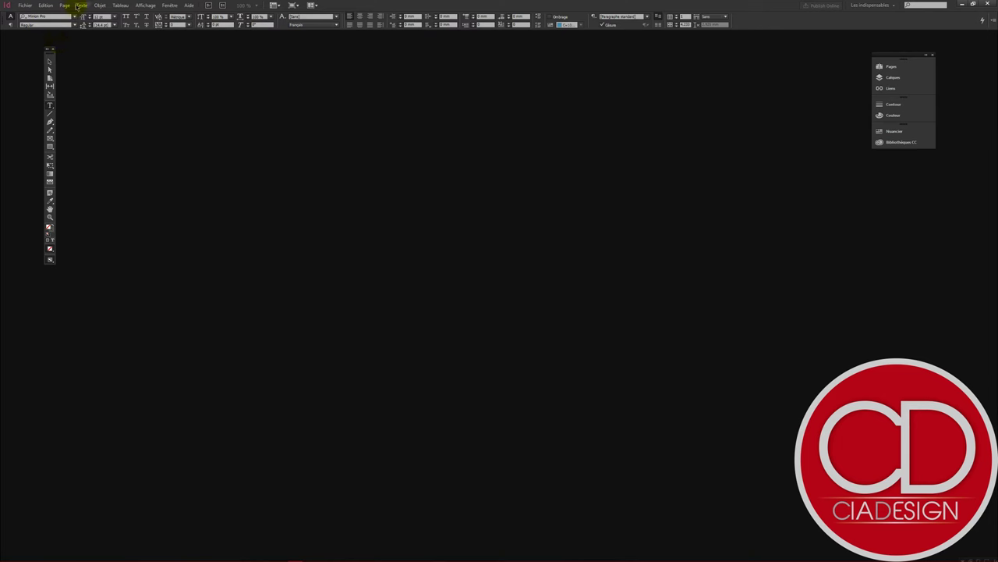
Start a new document with 3 pages, the first page numbered 1.
click(25, 11)
mouse_move(39, 14)
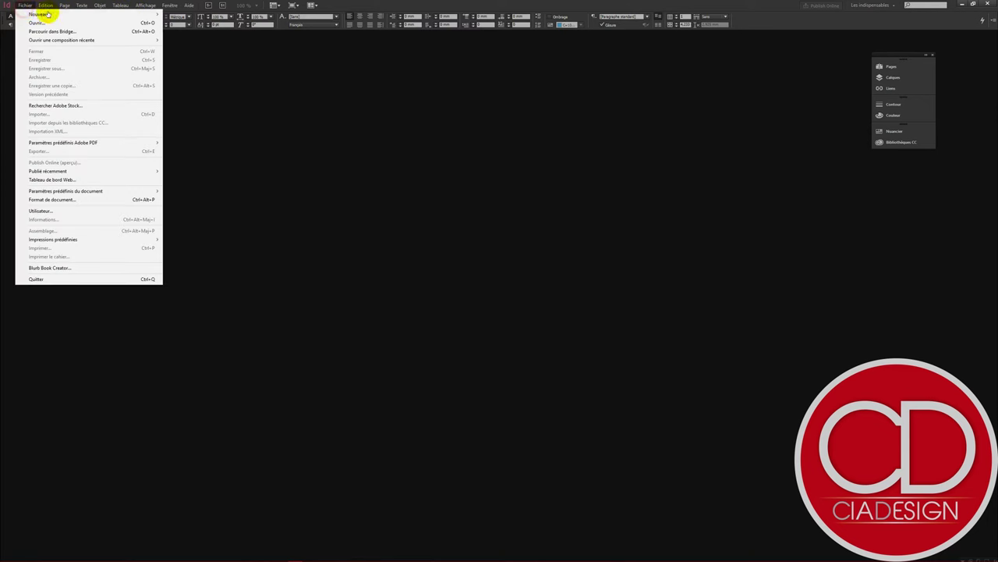
click(171, 14)
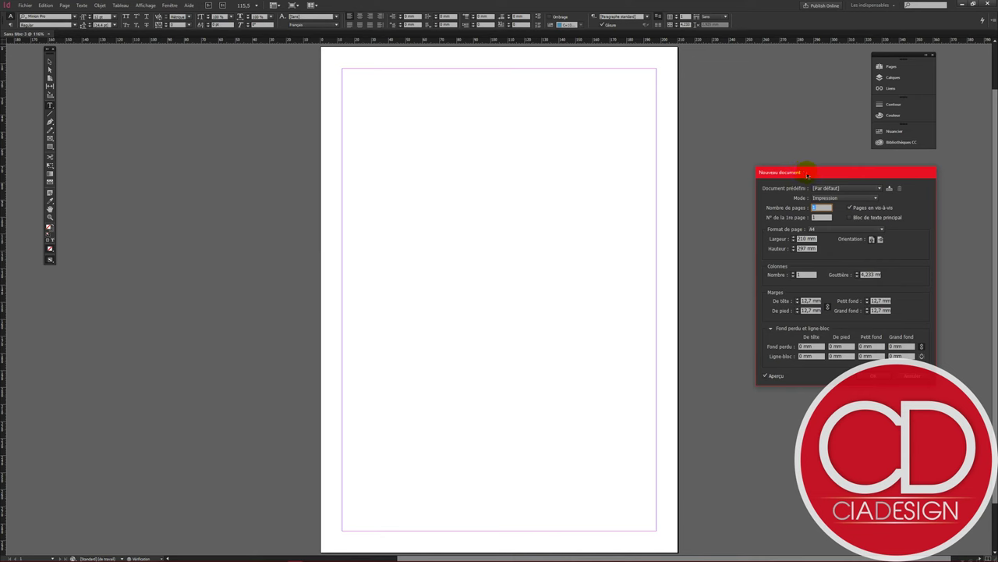
mouse_move(808, 173)
mouse_down()
mouse_move(733, 82)
mouse_move(746, 67)
mouse_up()
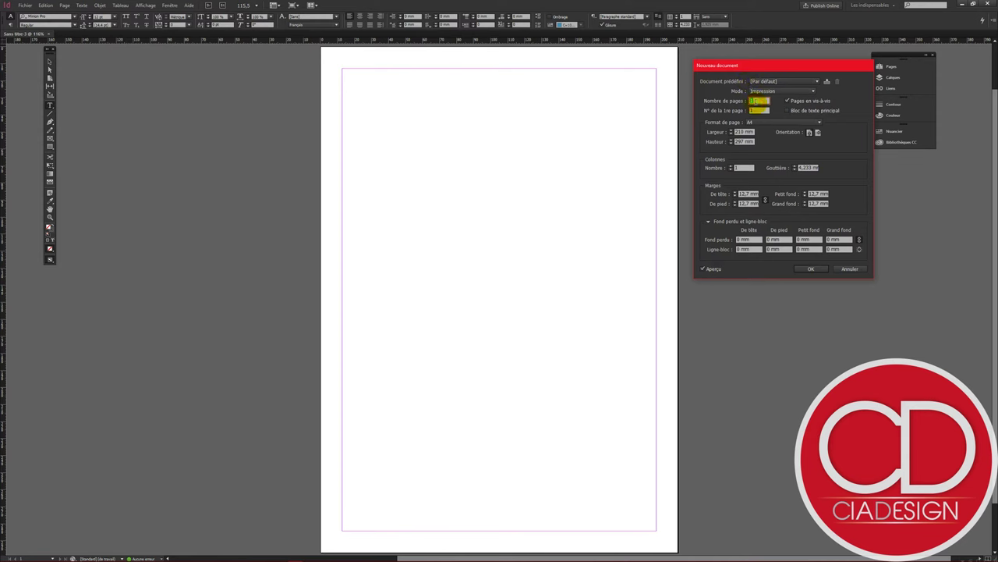
double_click(756, 100)
text(3)
double_click(759, 111)
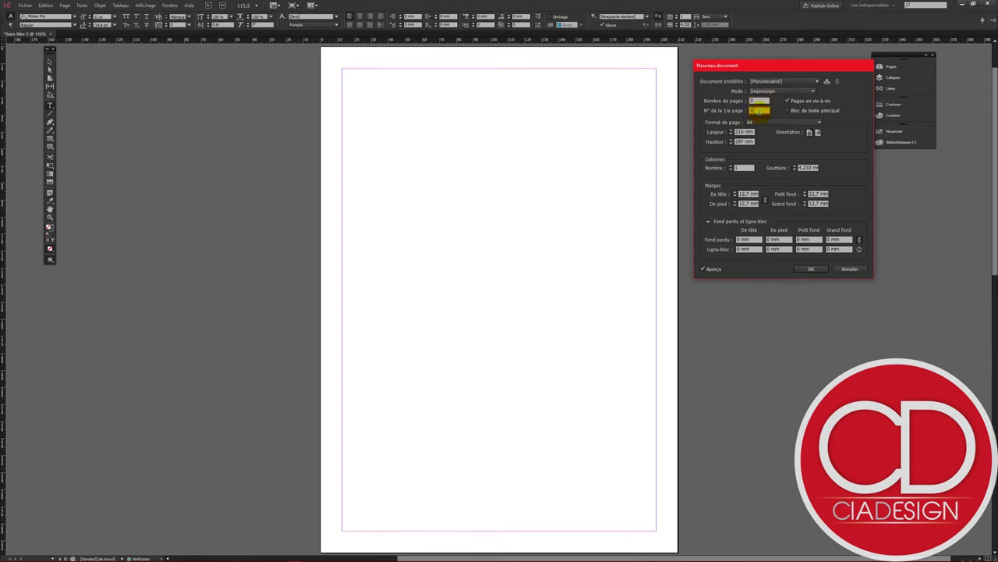
text(1)
Create the A4 document with 3 columns, 5 mm gutter, 3 mm margins and 5 mm bleed.
click(732, 166)
click(732, 166)
text(3)
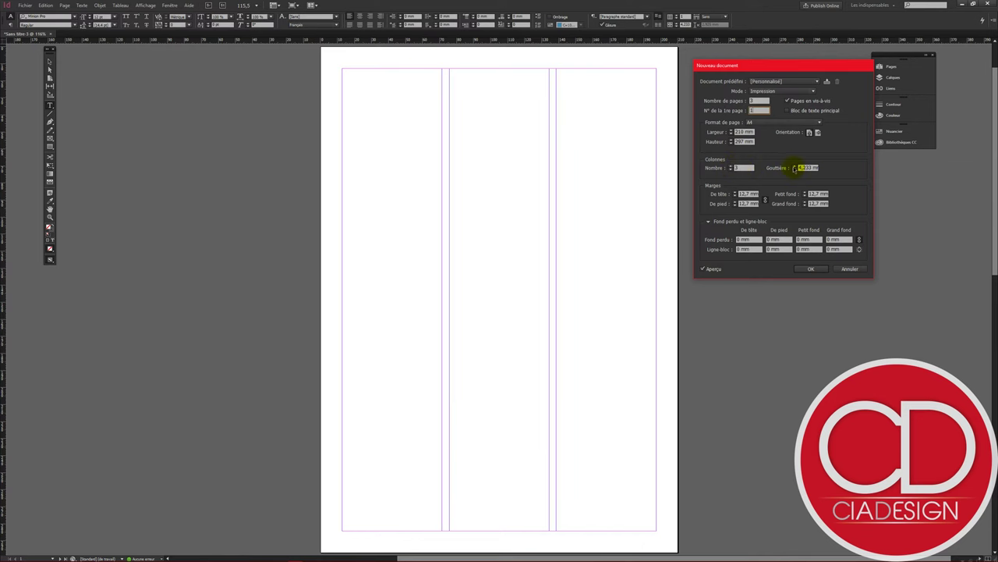
click(794, 168)
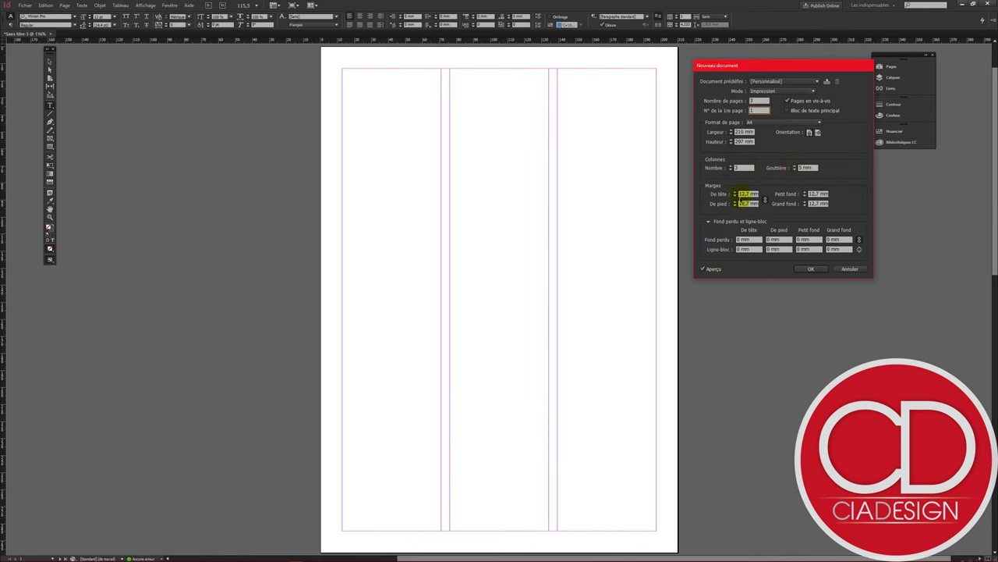
click(732, 196)
click(733, 196)
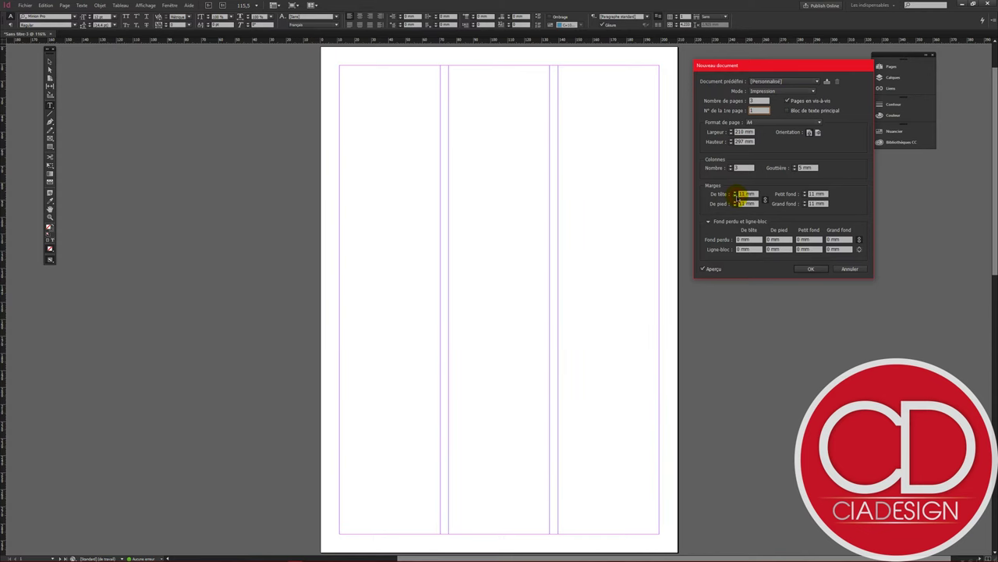
click(733, 196)
click(732, 196)
click(732, 196)
click(732, 196)
click(733, 195)
click(732, 196)
click(733, 196)
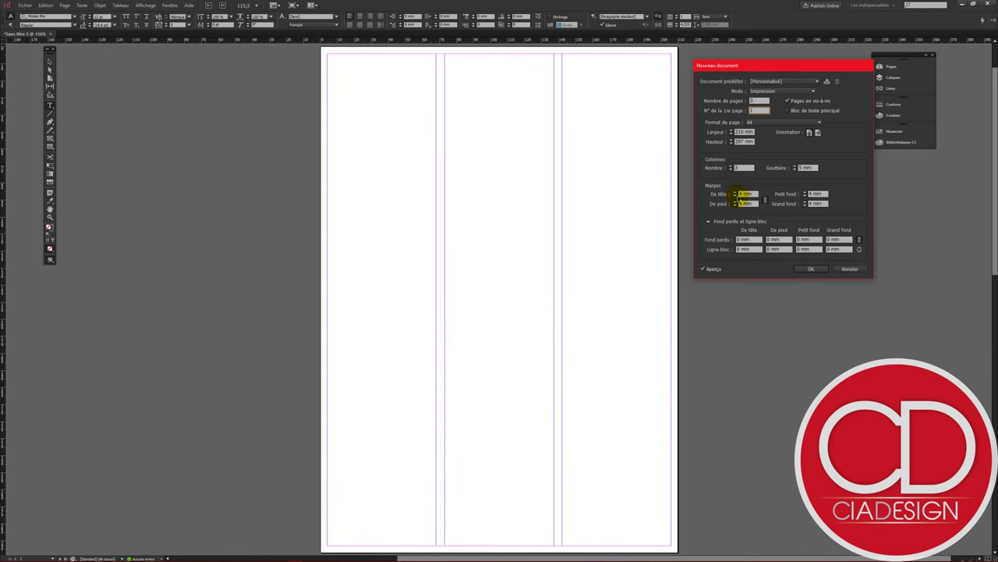
click(733, 196)
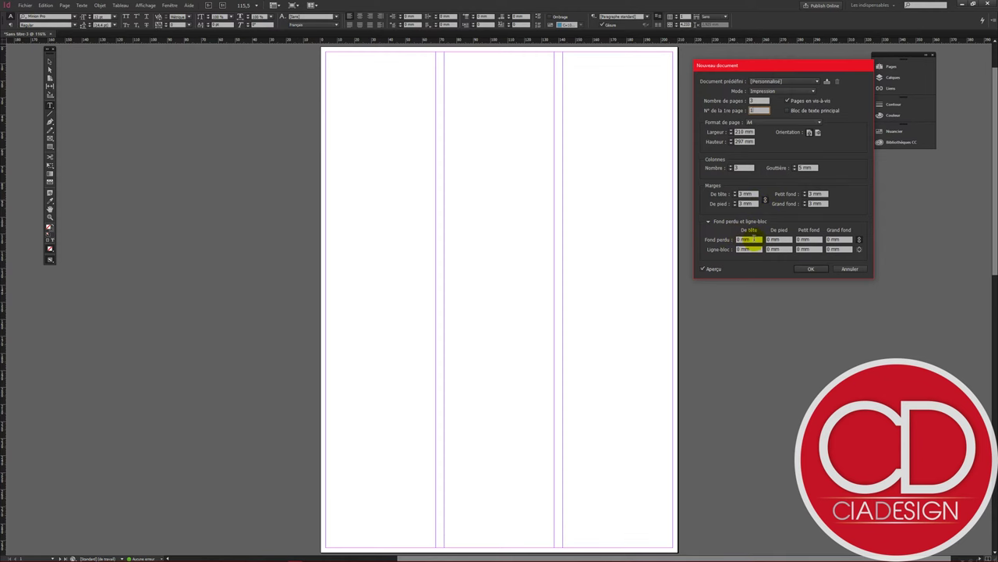
drag(754, 239, 702, 238)
key(Tab)
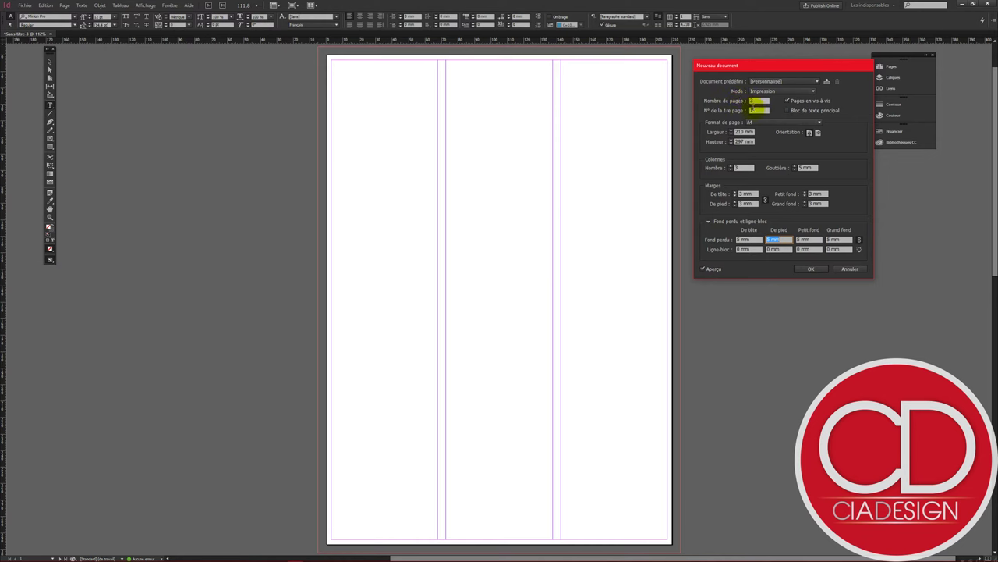
click(810, 269)
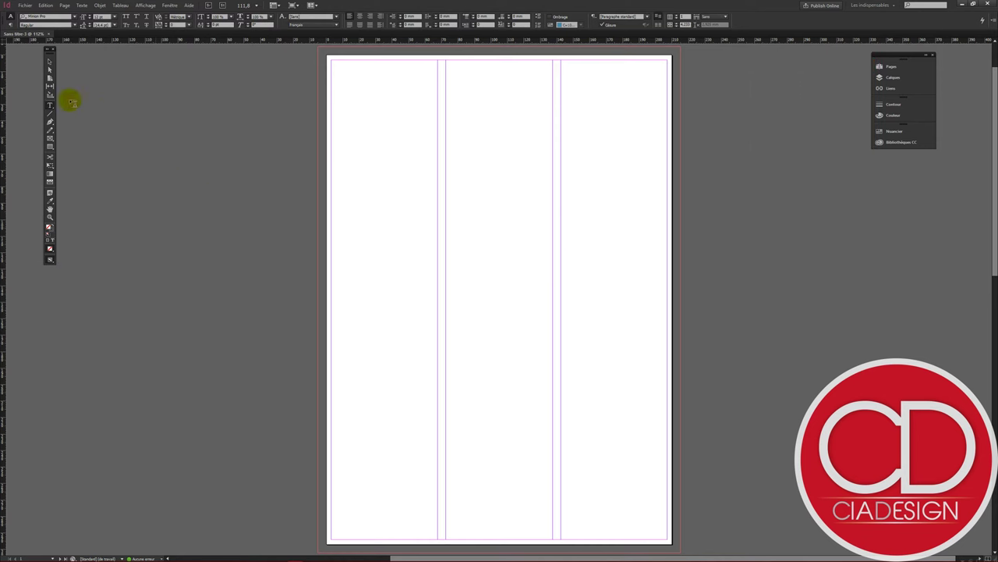
Float the Pages panel on its own, close the other panel group, and enlarge it.
click(50, 61)
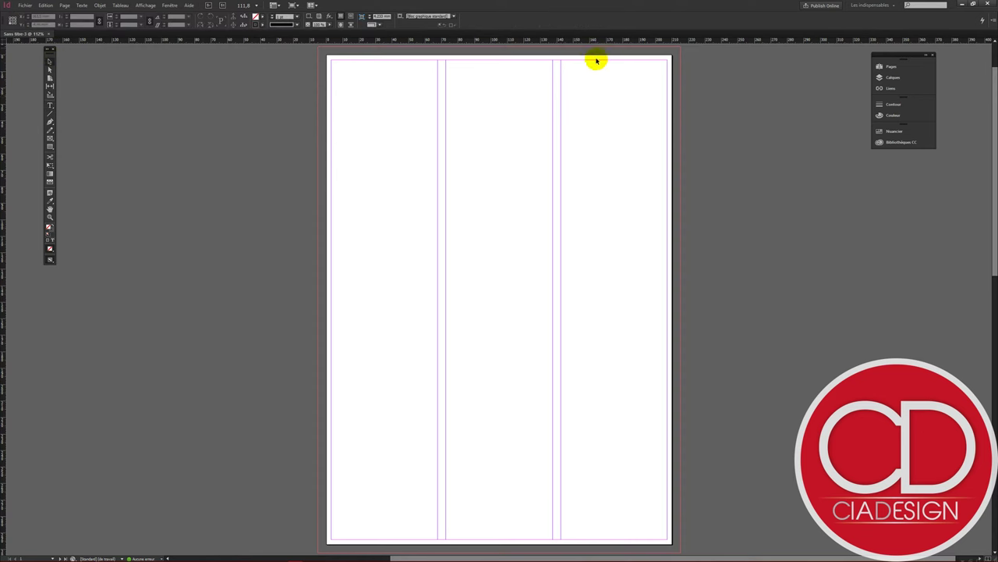
click(902, 69)
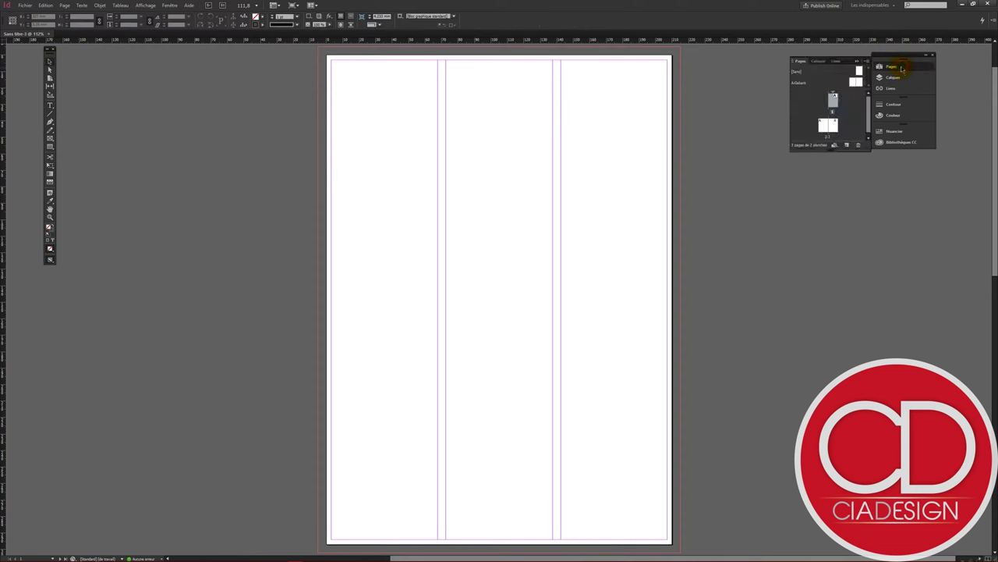
mouse_move(797, 62)
mouse_down()
mouse_move(758, 70)
mouse_move(716, 110)
mouse_up()
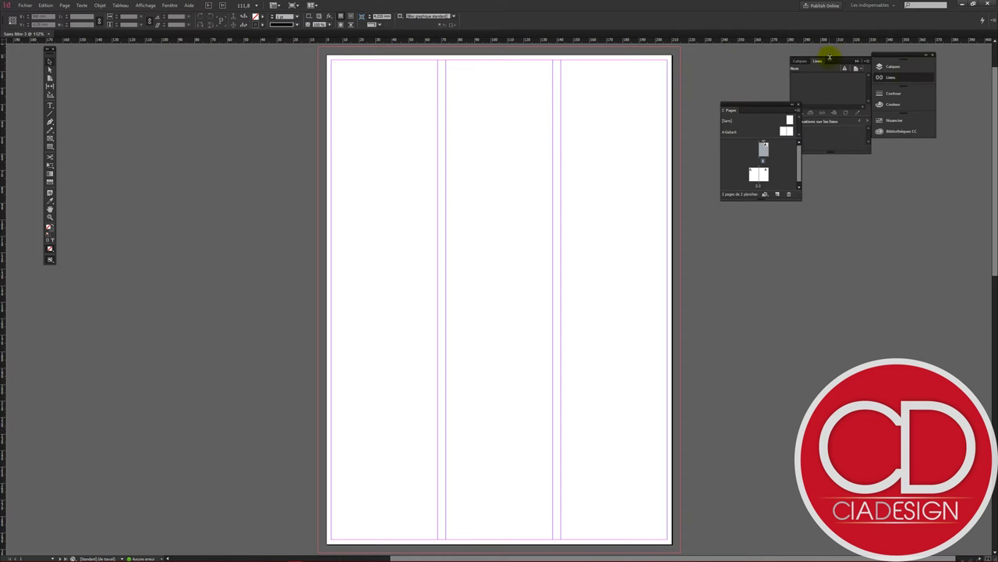
click(856, 61)
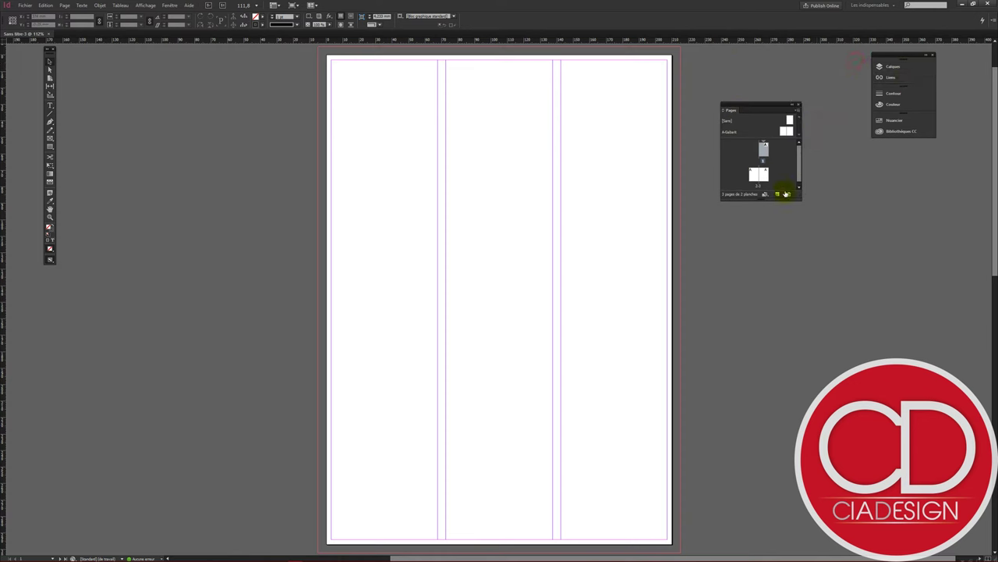
drag(795, 198, 885, 399)
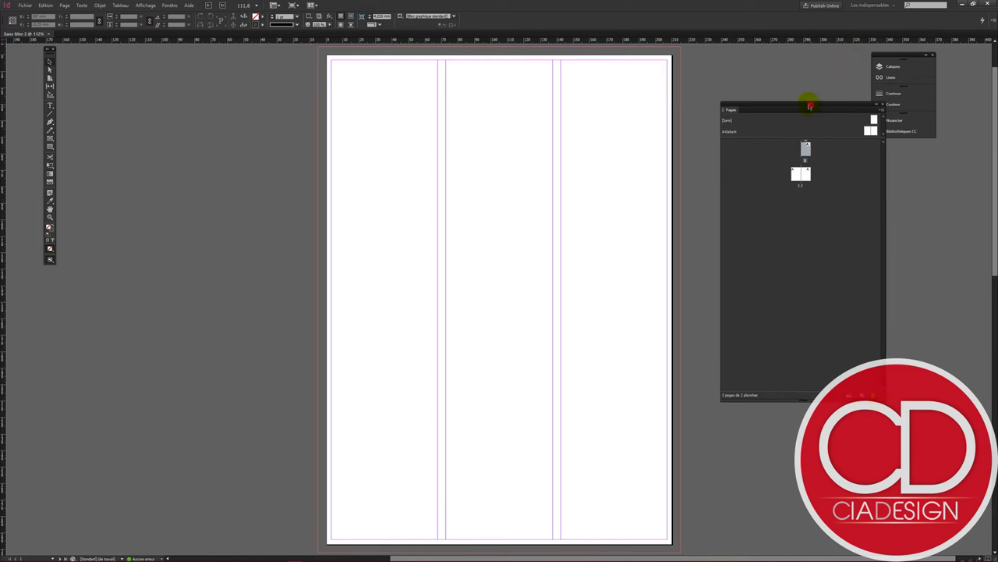
drag(812, 107, 812, 71)
Add Calques (Images, Textes) as a tab beside Pages and shrink the panel.
drag(874, 66, 757, 69)
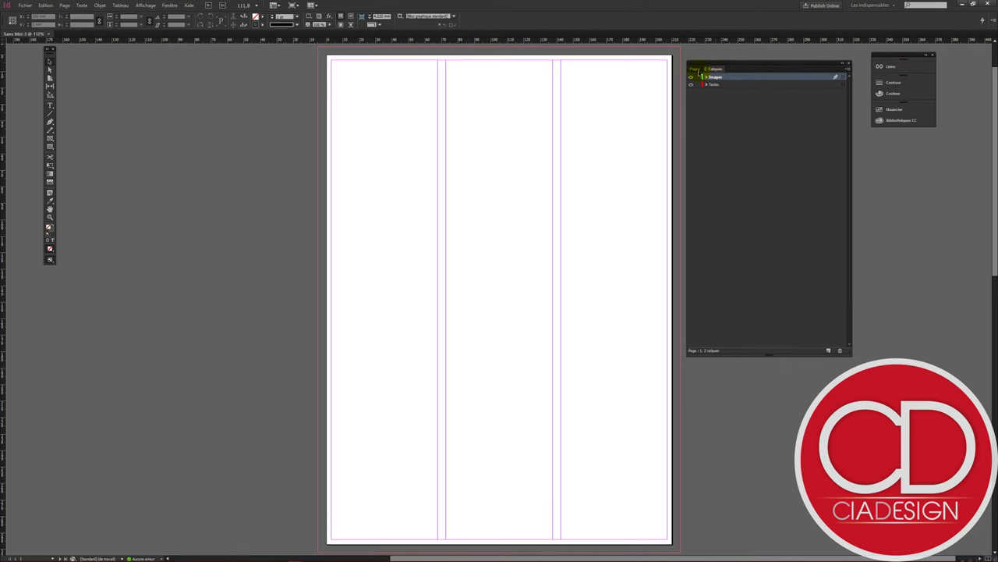
click(695, 69)
click(714, 69)
drag(849, 353, 794, 346)
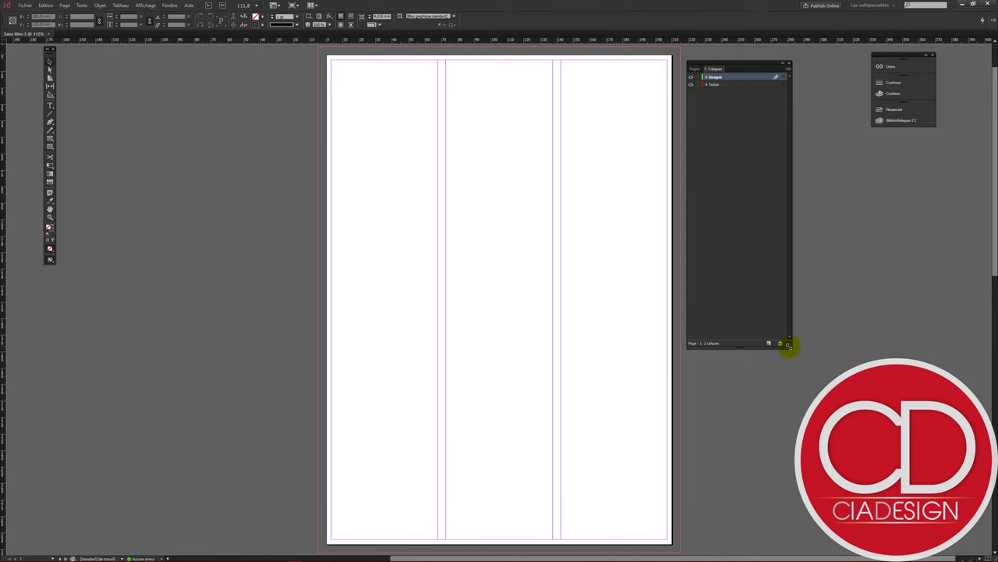
drag(794, 346, 799, 176)
Enlarge the Pages panel's masters area and open the A-Gabarit master spread.
click(739, 125)
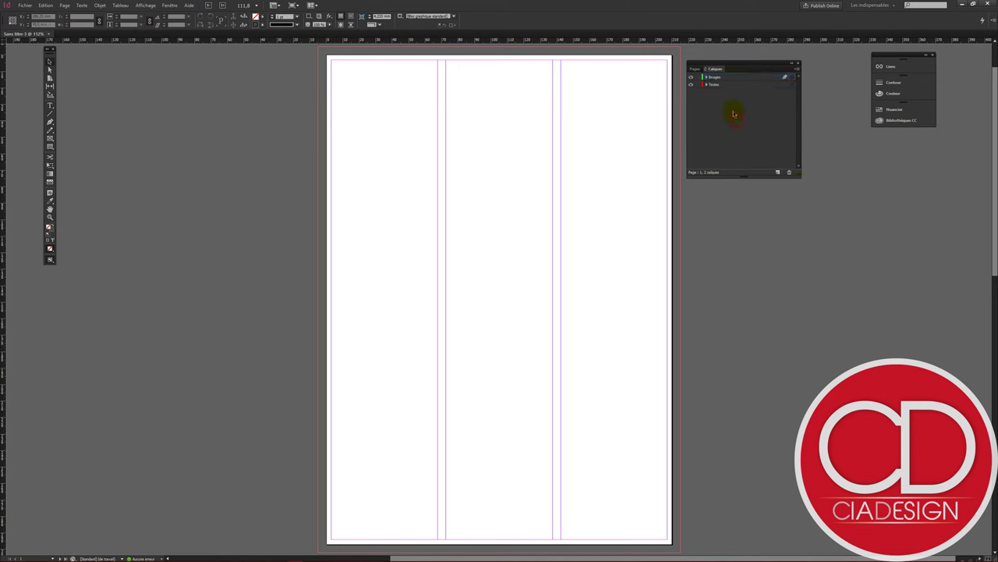
click(695, 68)
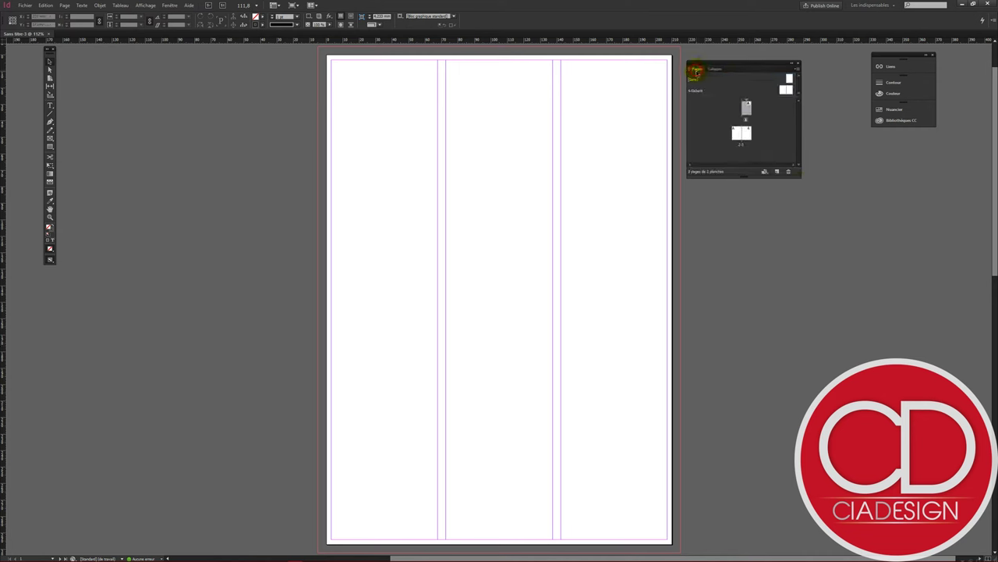
drag(797, 173, 814, 207)
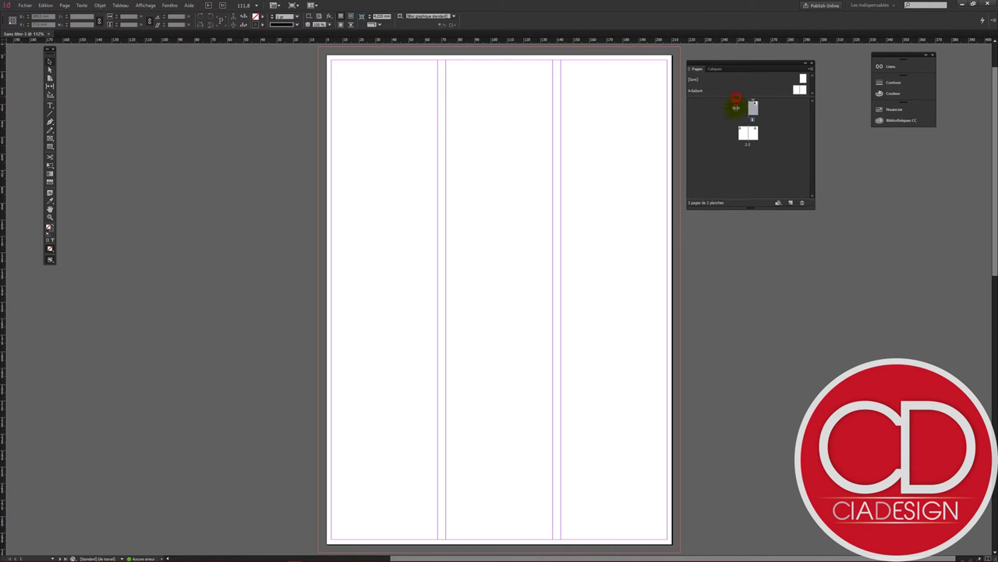
drag(736, 107, 733, 112)
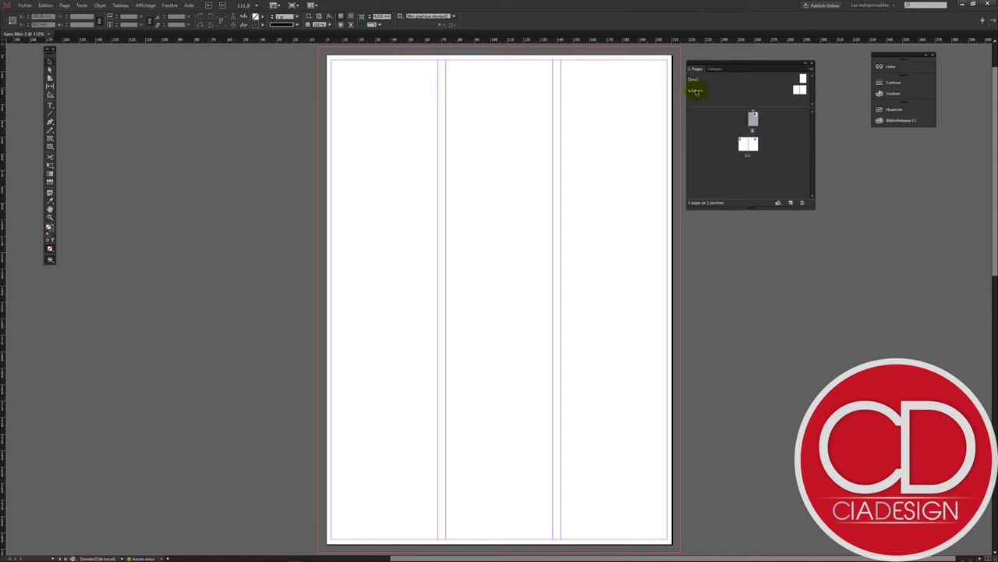
click(799, 91)
double_click(696, 92)
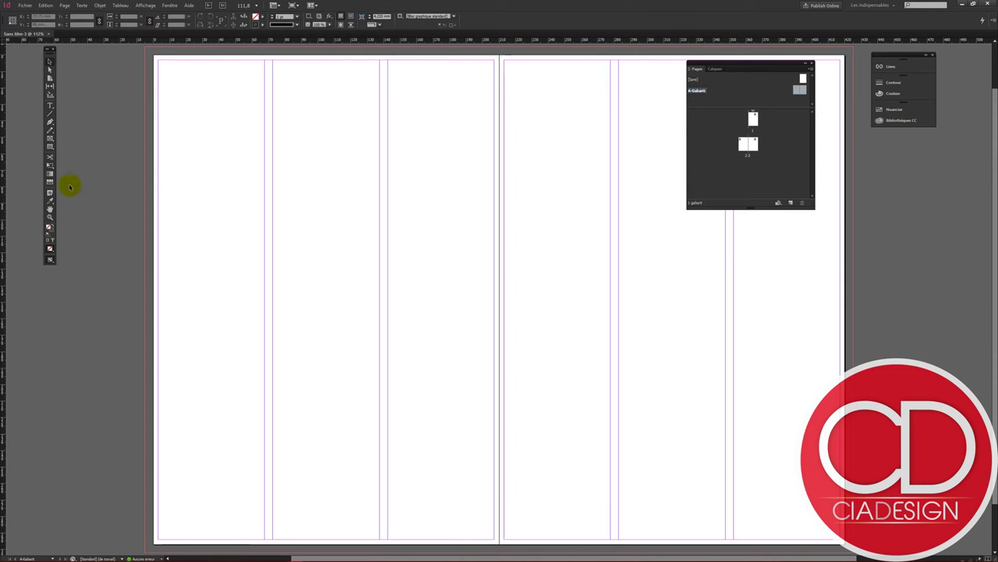
click(50, 106)
Lock the Textes layer and add a light-blue layer named Numérotation on top.
click(715, 69)
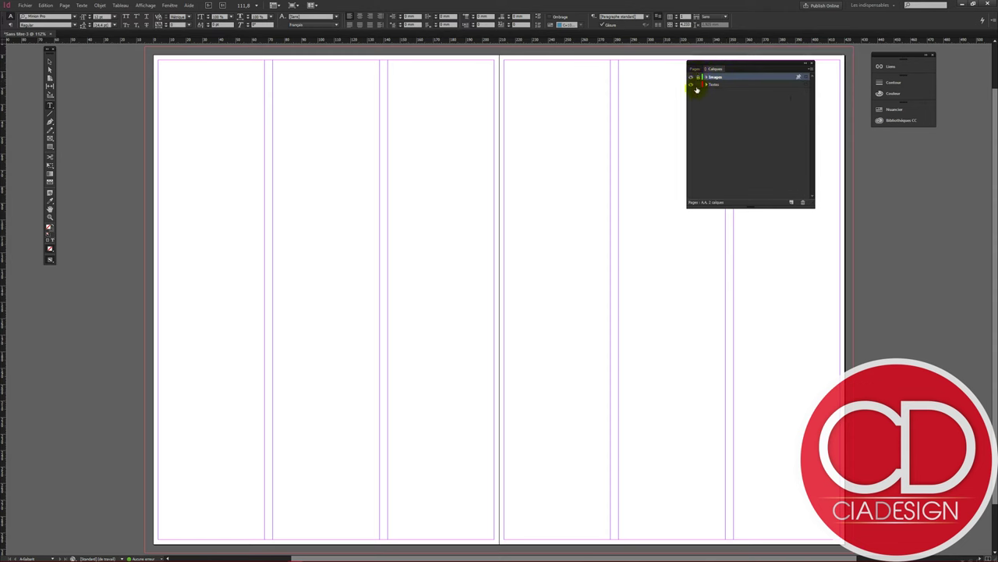
click(698, 84)
click(791, 202)
double_click(716, 78)
text(Numerotation)
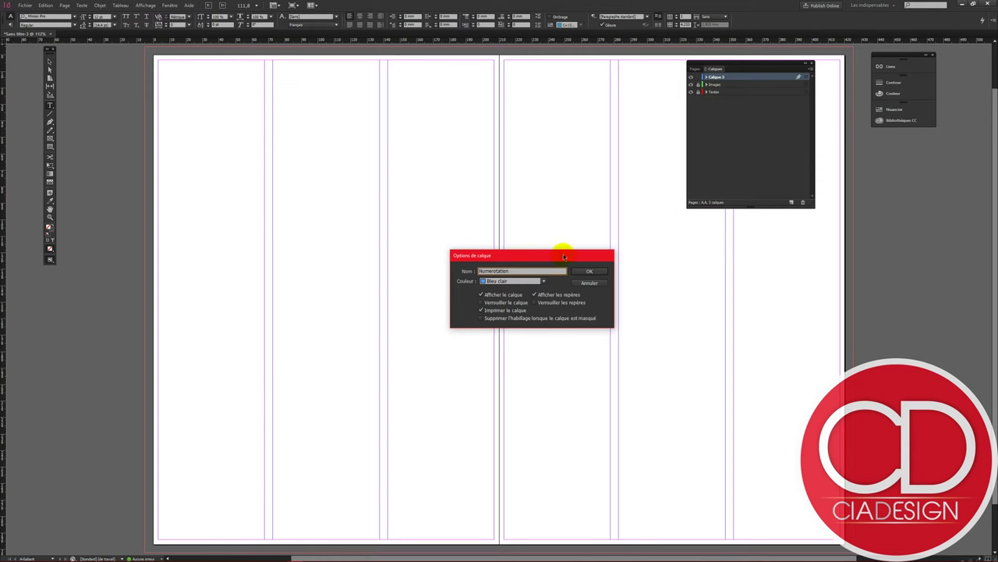
click(589, 270)
click(588, 271)
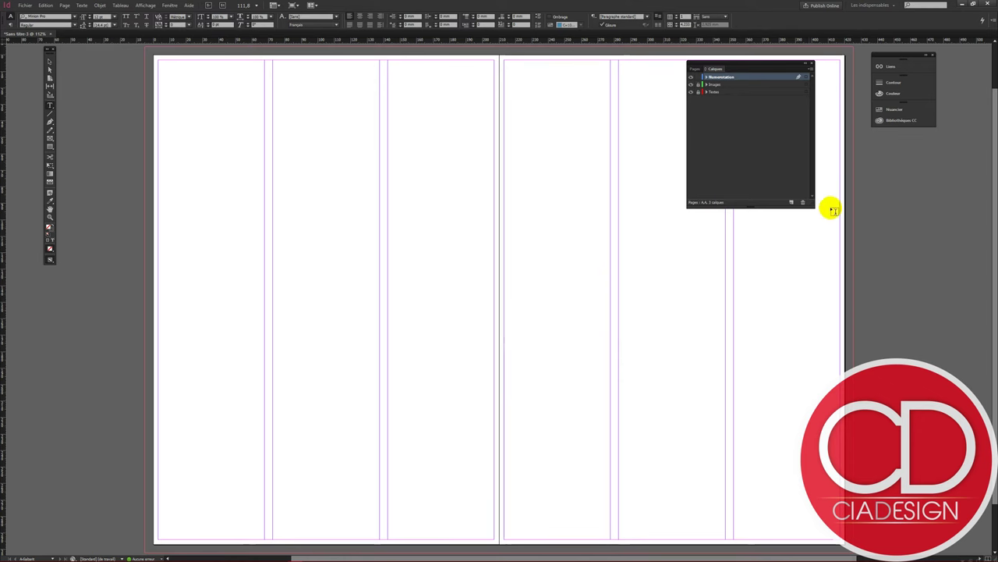
Shrink the Layers panel, dock it, then float it with Pages beside the spread.
drag(812, 203, 732, 173)
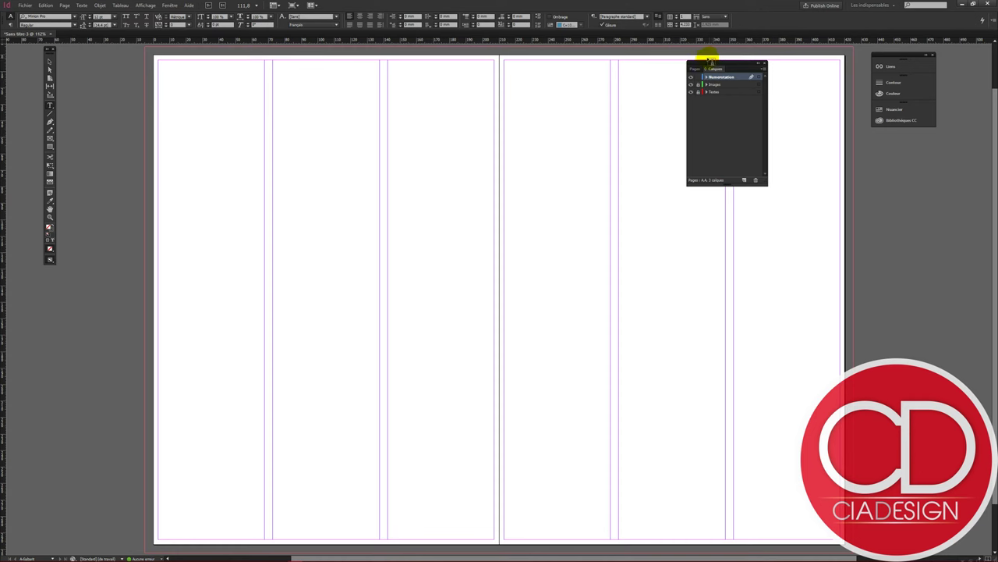
drag(705, 66, 892, 146)
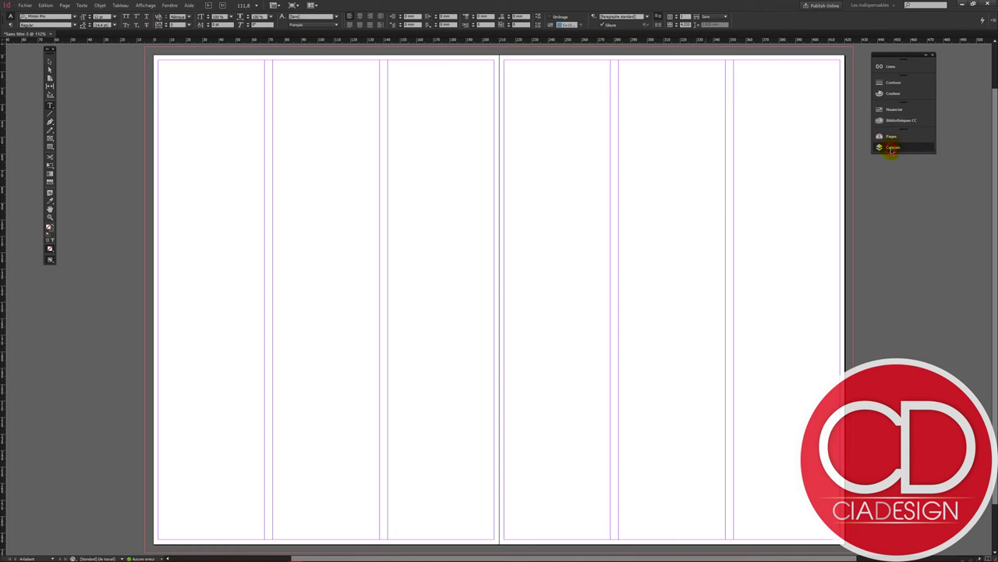
click(892, 147)
click(839, 128)
drag(826, 132, 796, 145)
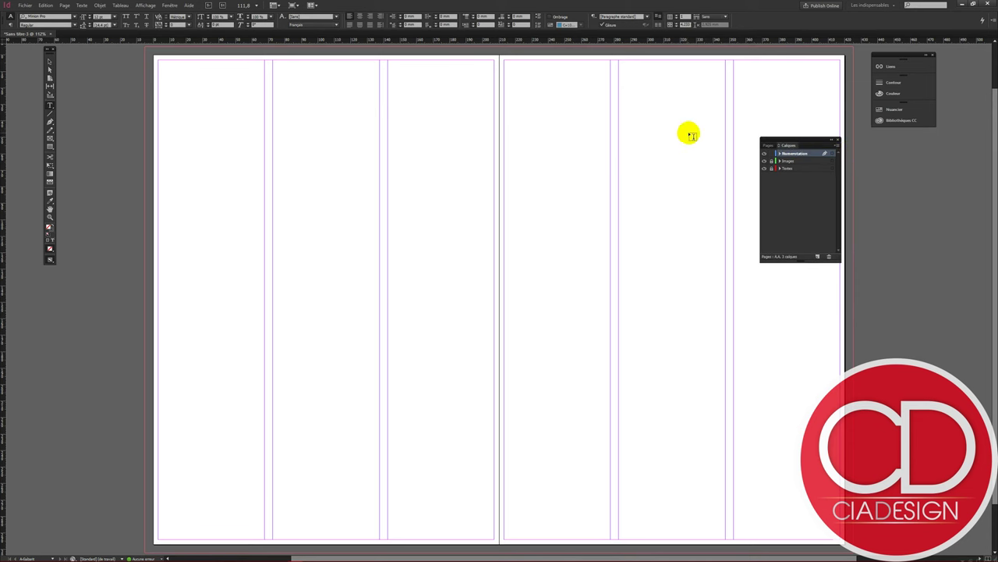
Switch to Preview mode (W) to view the spread without guides.
key(w)
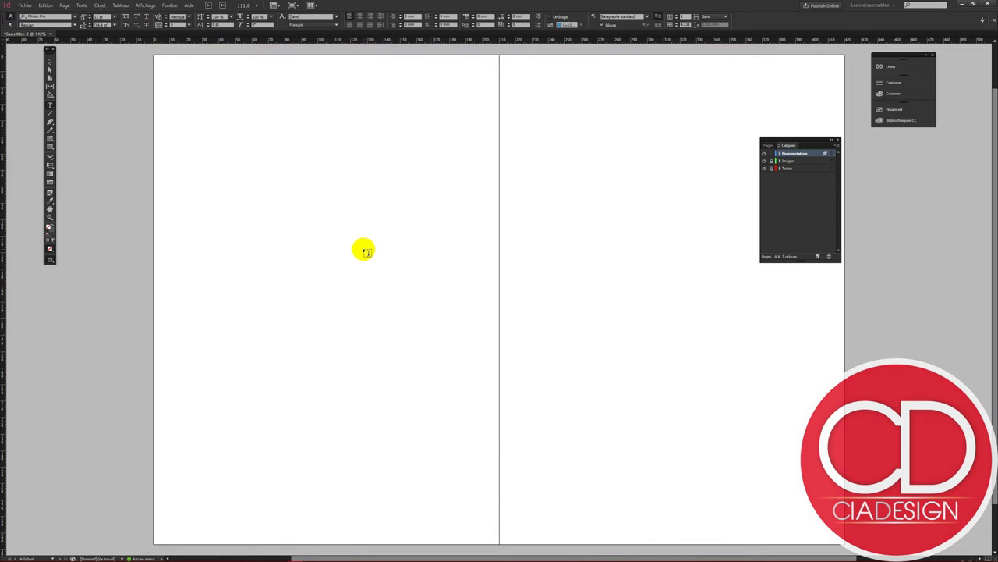
scroll(439, 229, down, 2)
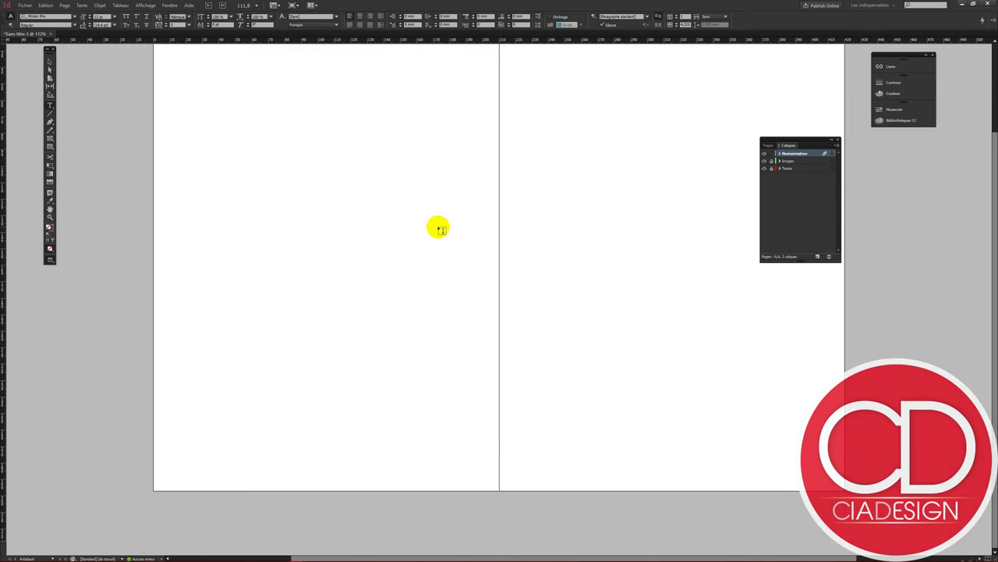
scroll(439, 229, up, 2)
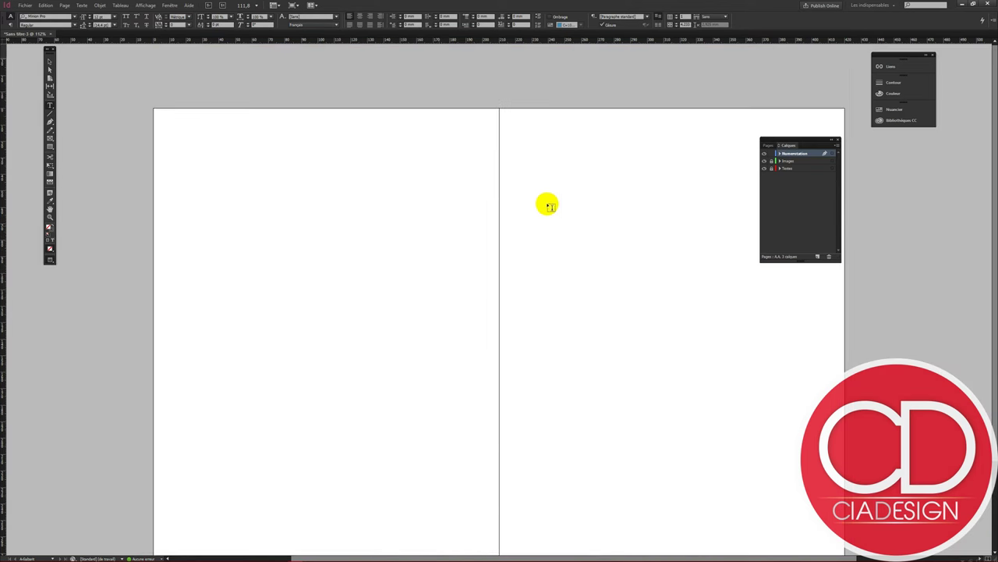
Enlarge the Pages panel to list A-Gabarit and pages 1 and 2-3.
click(770, 146)
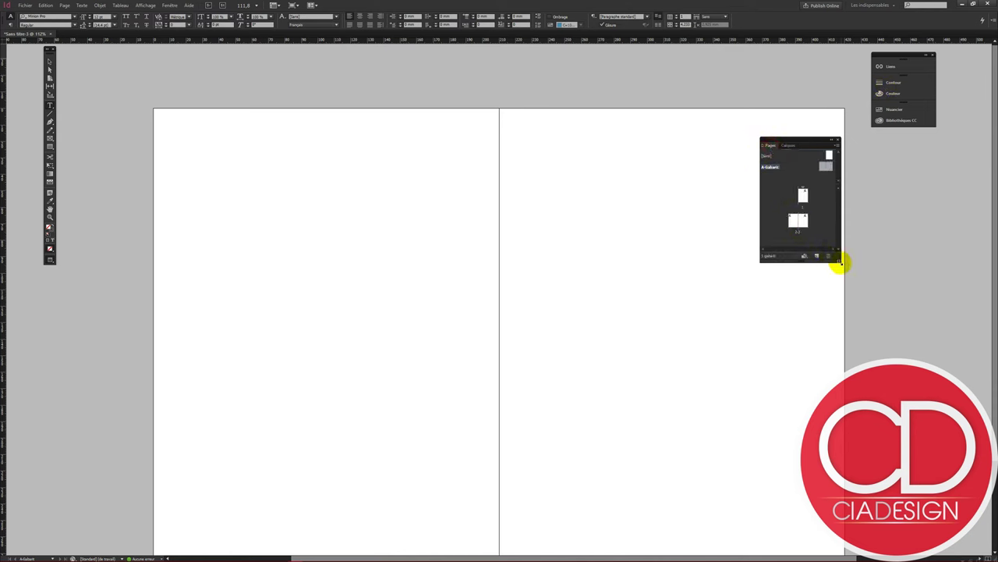
drag(839, 263, 874, 302)
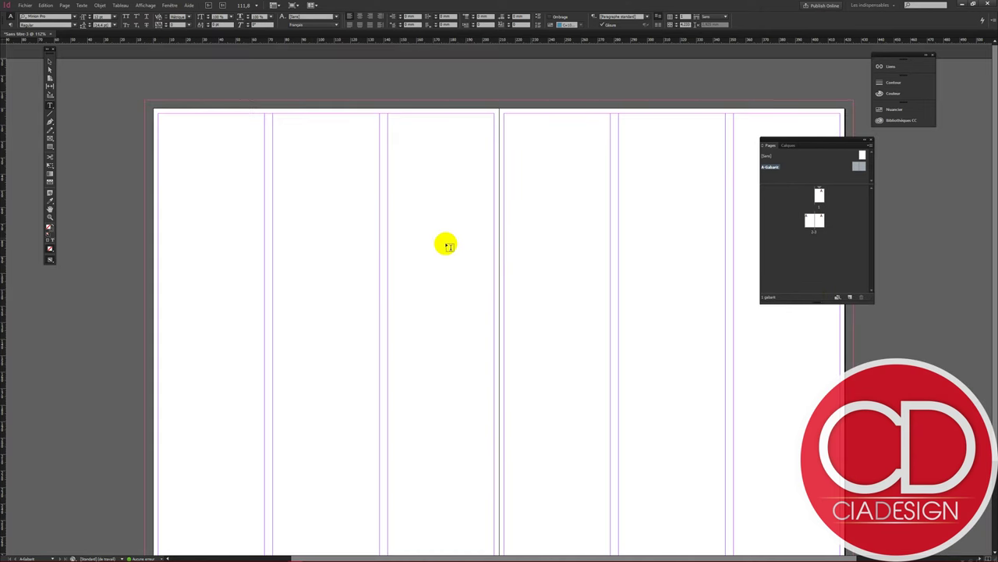
scroll(317, 261, down, 2)
scroll(317, 260, down, 1)
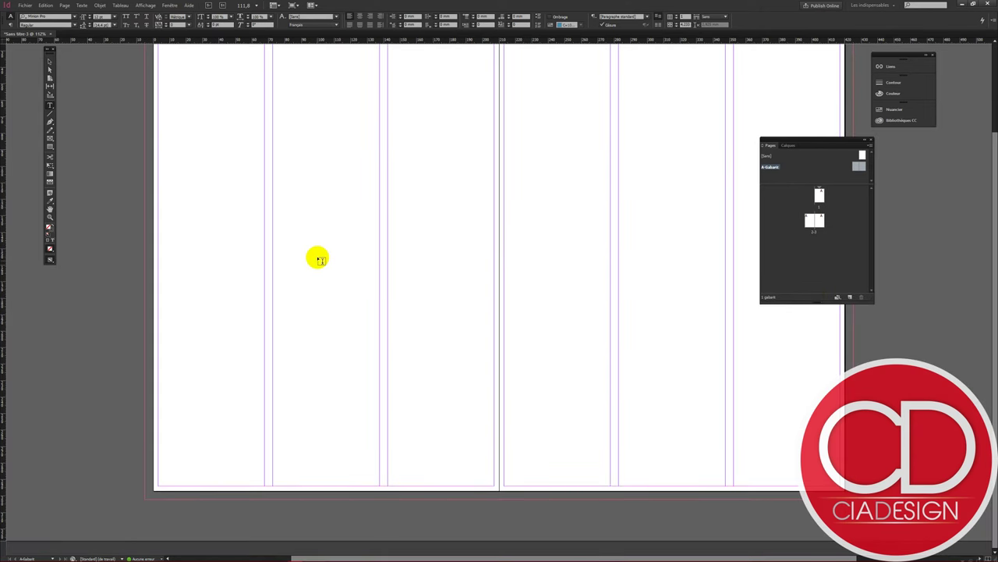
Return to Normal screen mode and draw a small text frame in the left page's bottom-left corner.
click(50, 262)
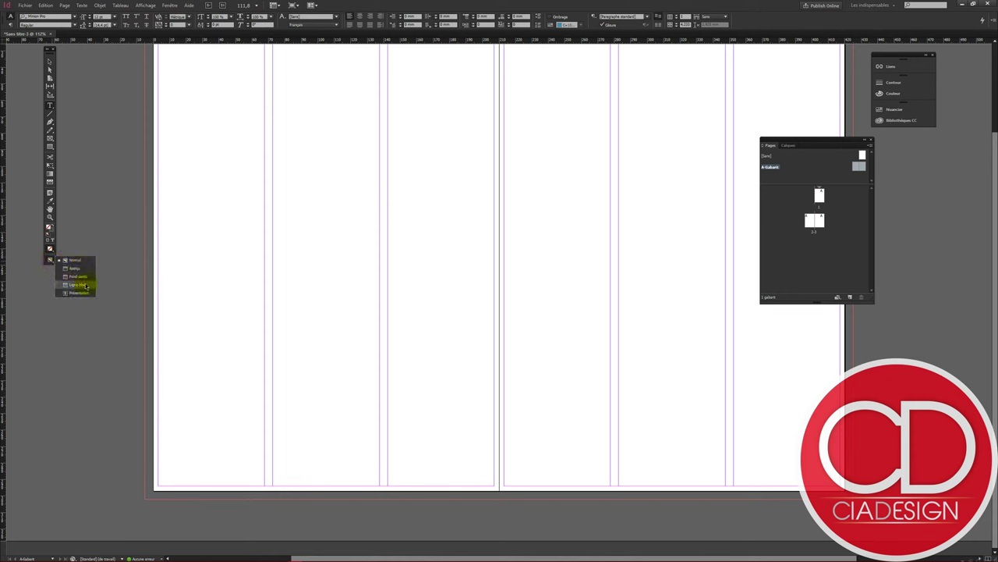
click(50, 260)
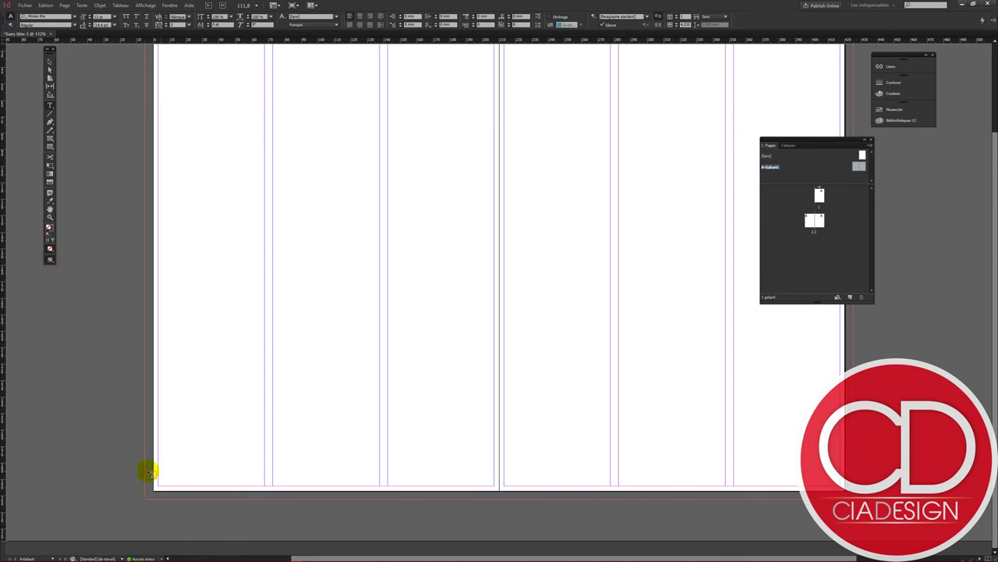
drag(160, 473, 182, 484)
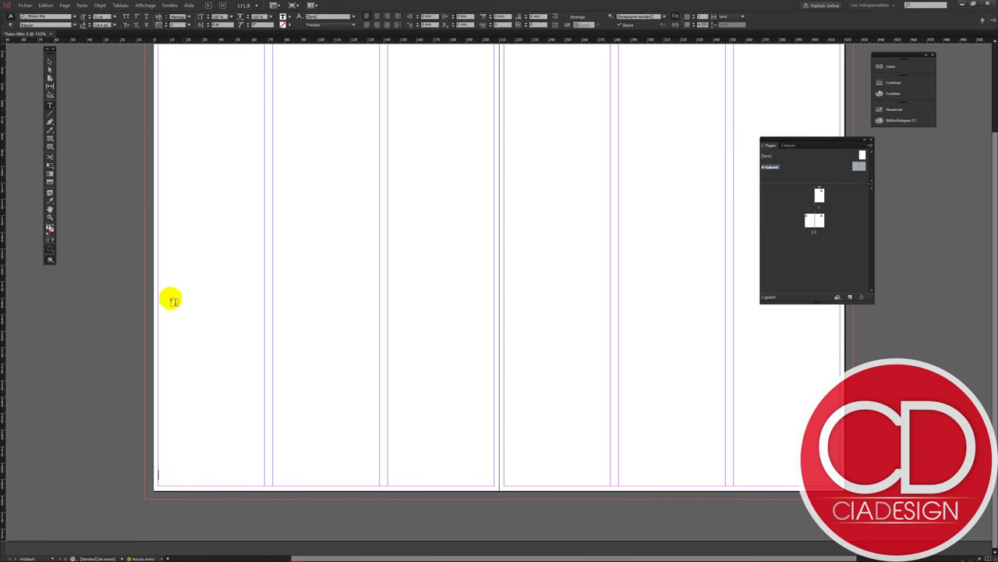
Browse the Texte menu for special-character options, then close it without inserting.
click(82, 6)
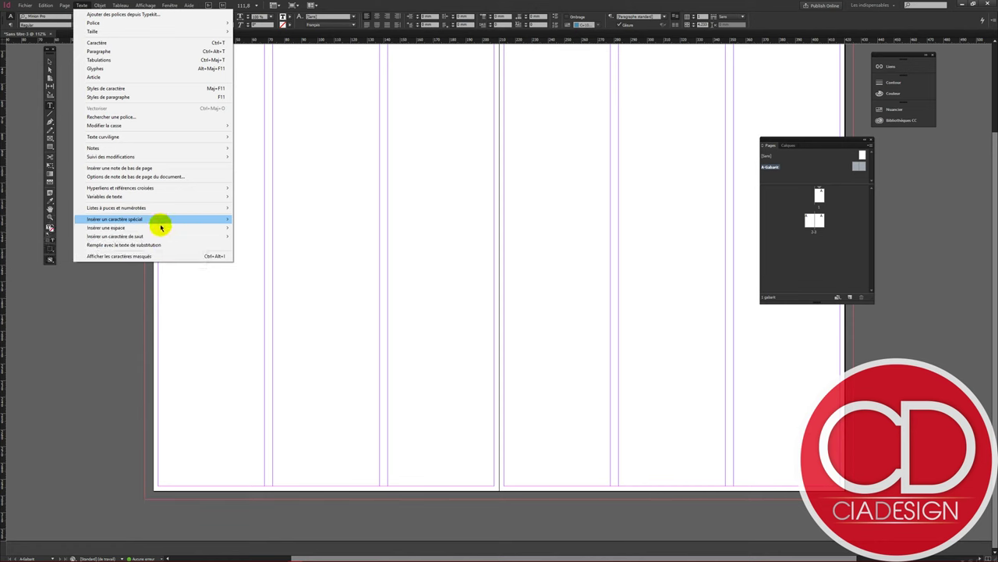
key(Escape)
key(Escape)
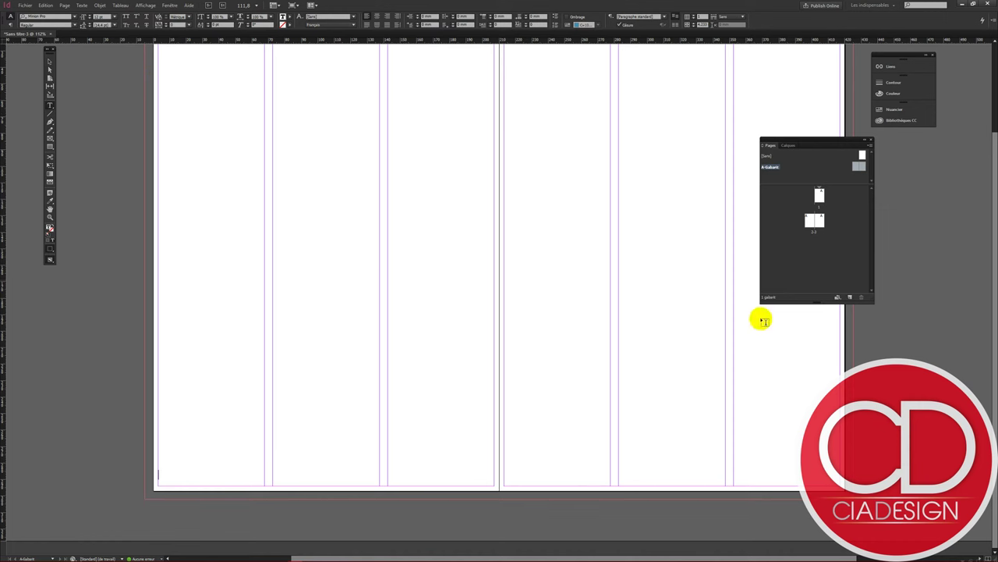
Move the Pages panel beside the spread, select the A-Gabarit master and show Calques.
drag(819, 140, 889, 161)
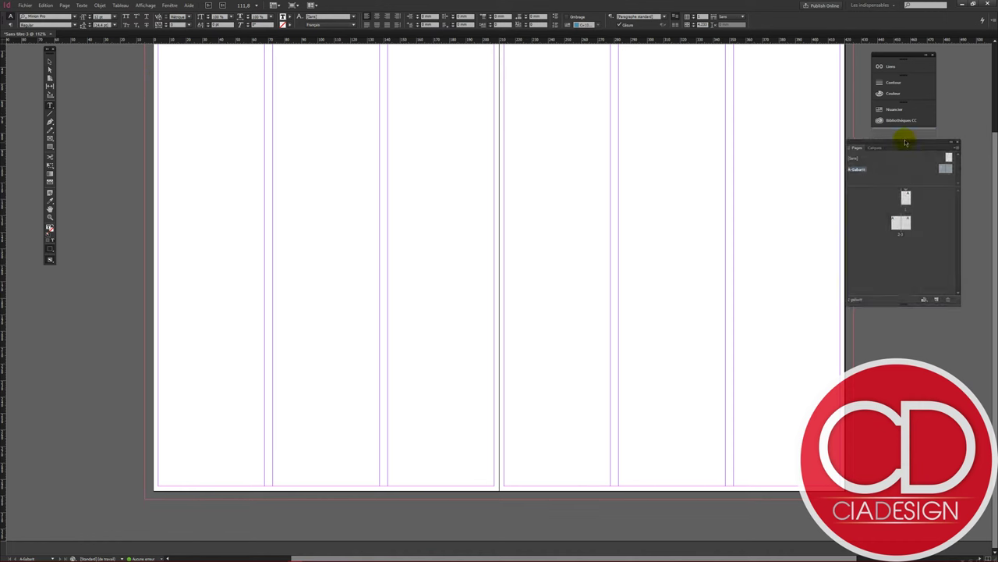
drag(889, 162, 862, 168)
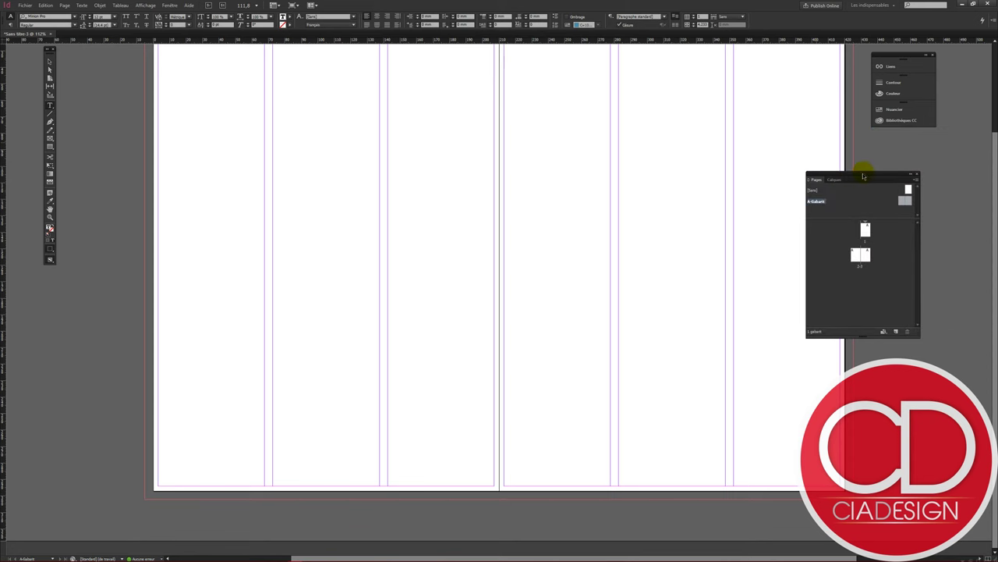
click(815, 200)
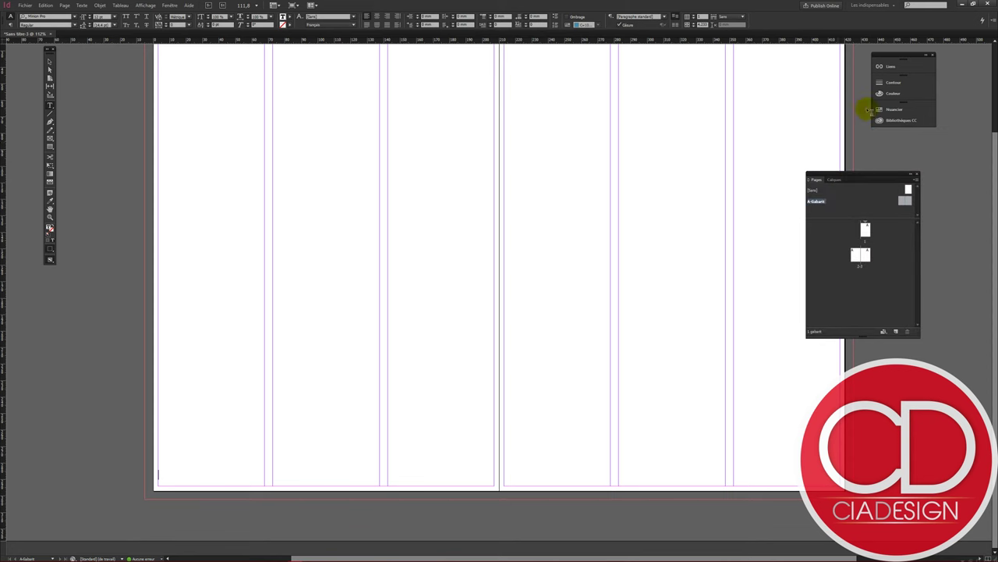
click(833, 180)
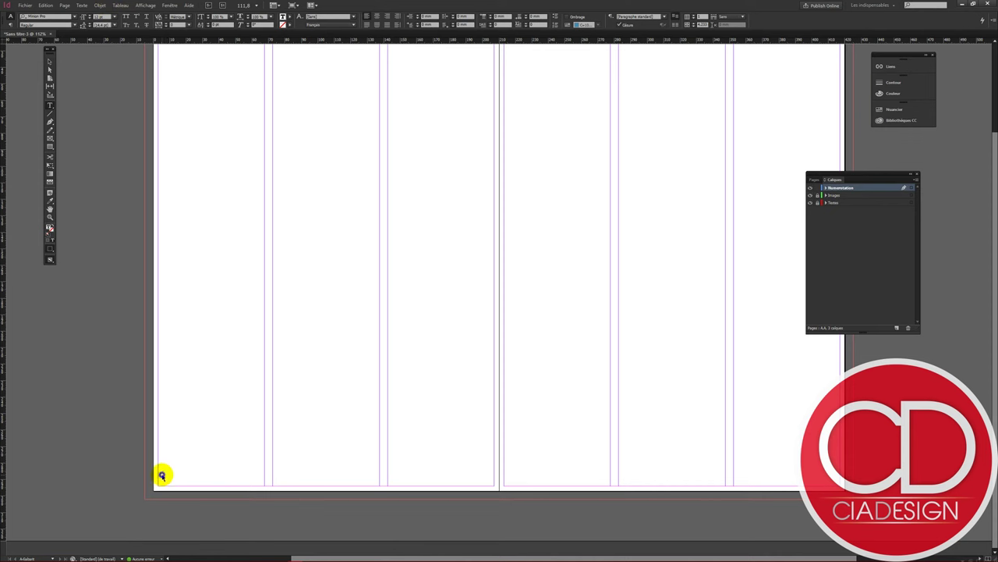
Insert the Numéro de page active marker into the bottom-left text frame.
right_click(162, 474)
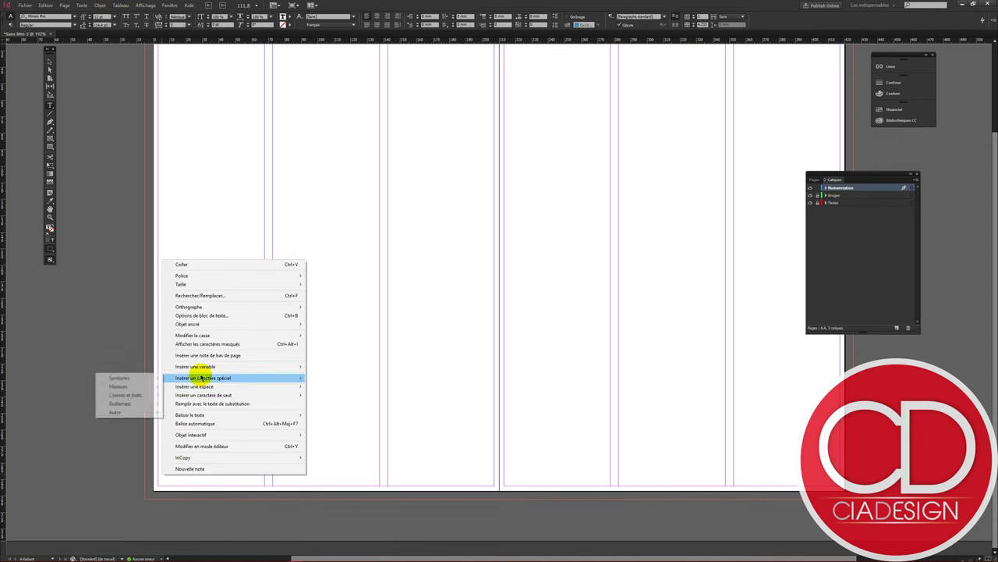
mouse_move(119, 386)
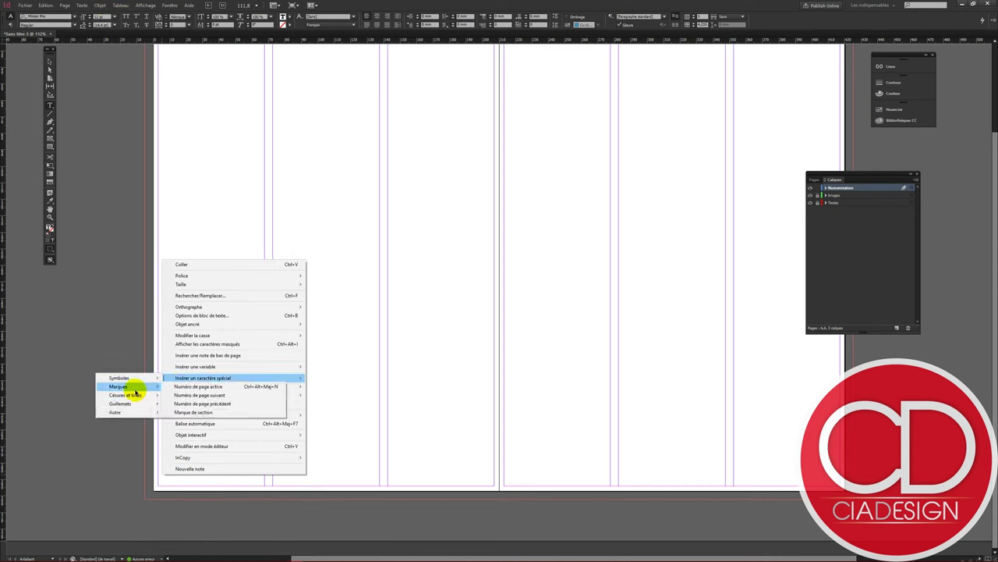
click(177, 388)
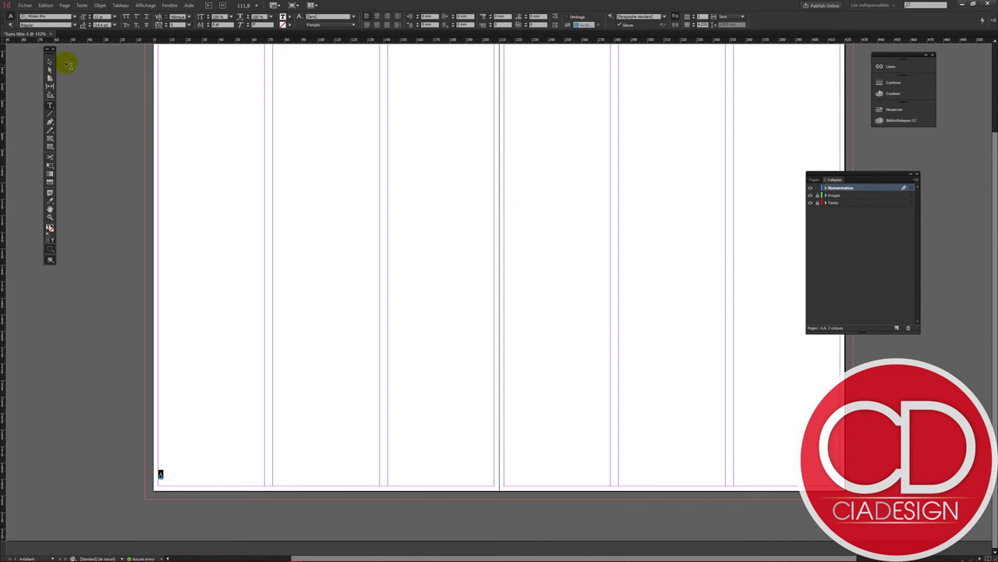
click(49, 59)
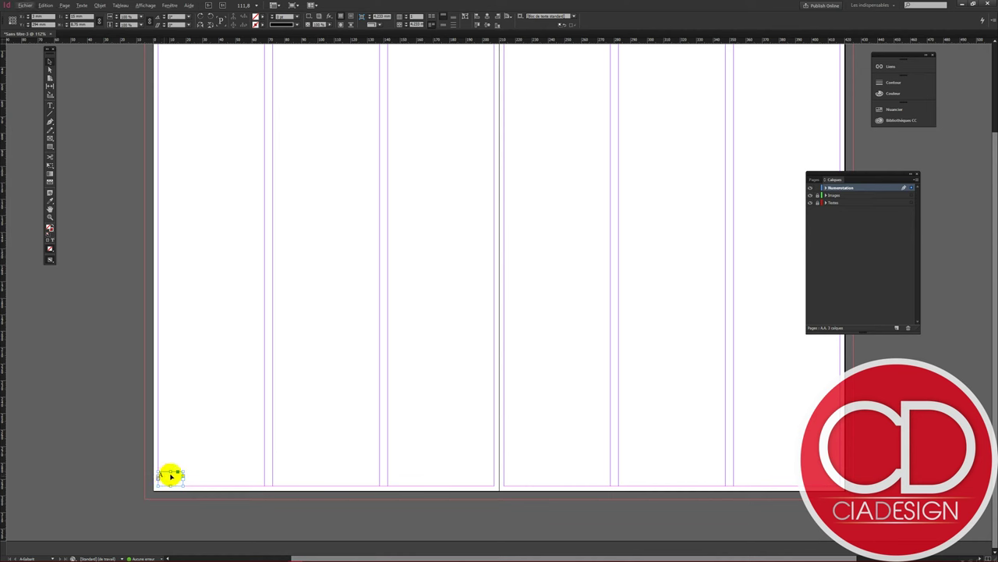
Alt-drag a copy of the page-number frame to the right page's bottom-right corner, then edit the left frame's text.
drag(164, 476, 760, 466)
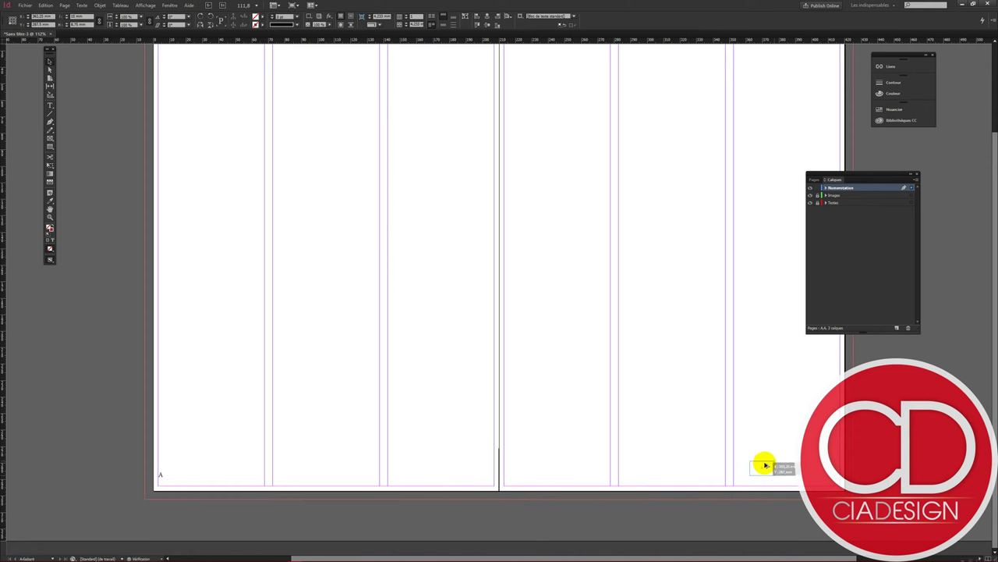
drag(760, 467, 813, 474)
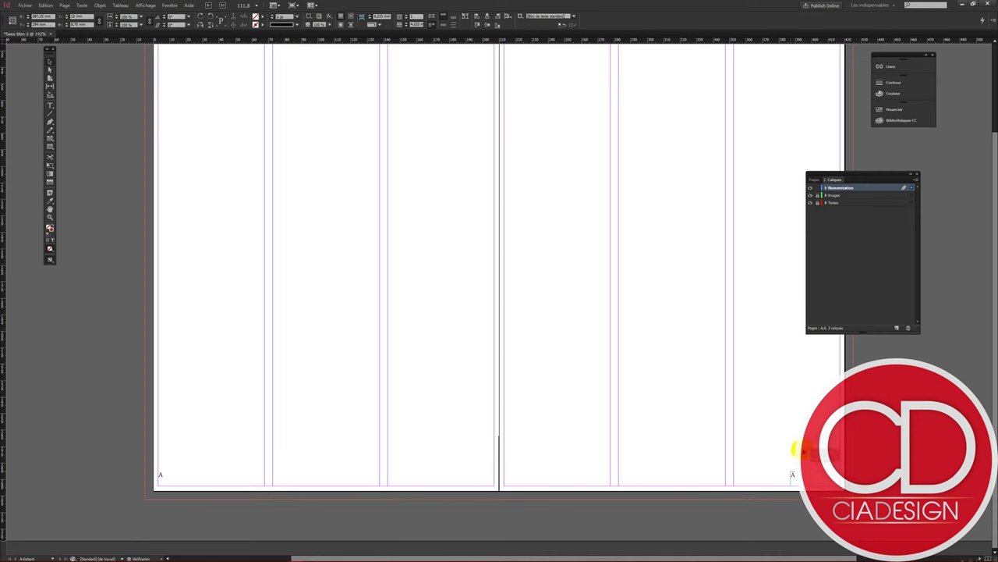
drag(790, 458, 691, 460)
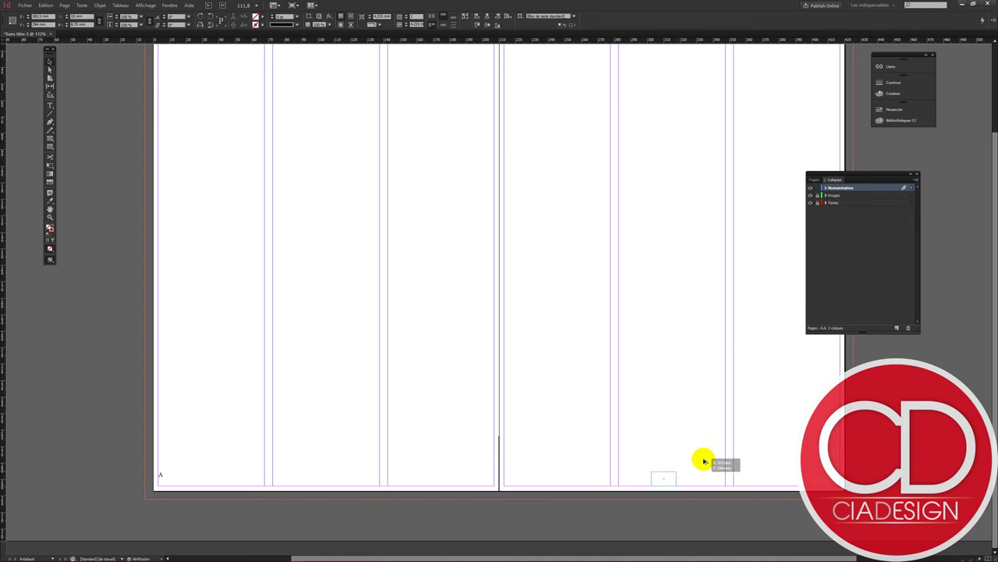
drag(691, 460, 820, 460)
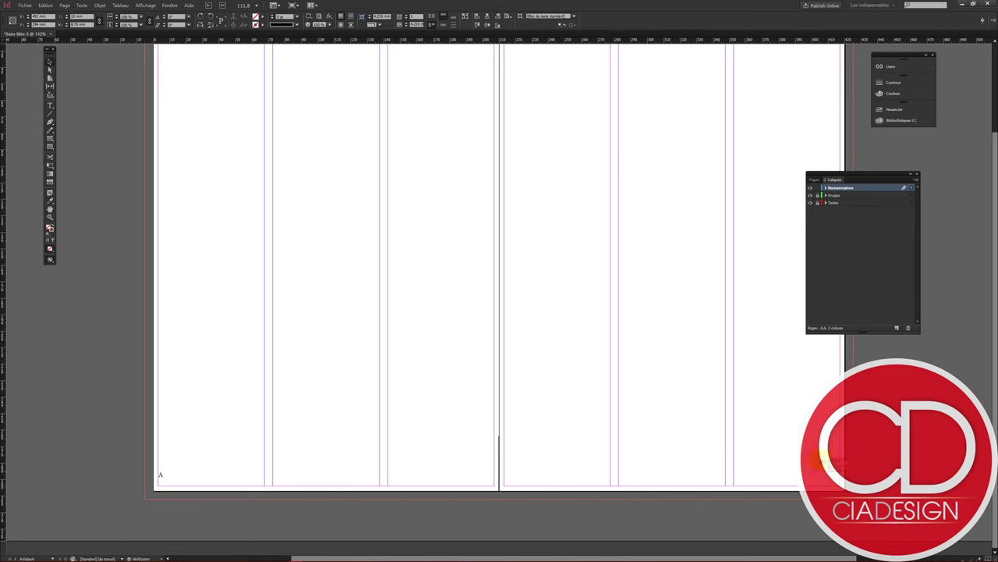
drag(189, 471, 169, 480)
double_click(168, 478)
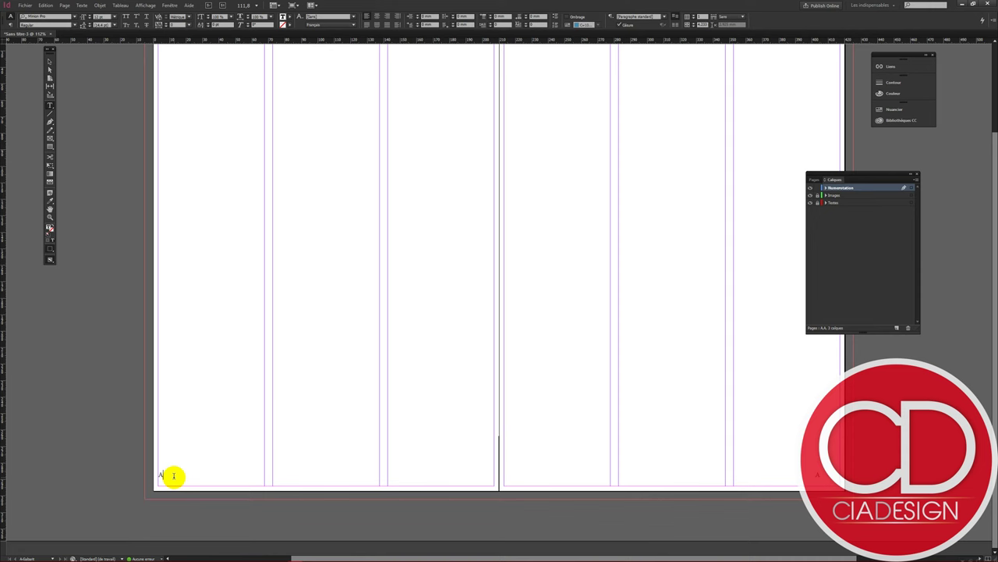
Select the 'A' page-number marker and start a new character style from the control bar.
drag(169, 476, 156, 473)
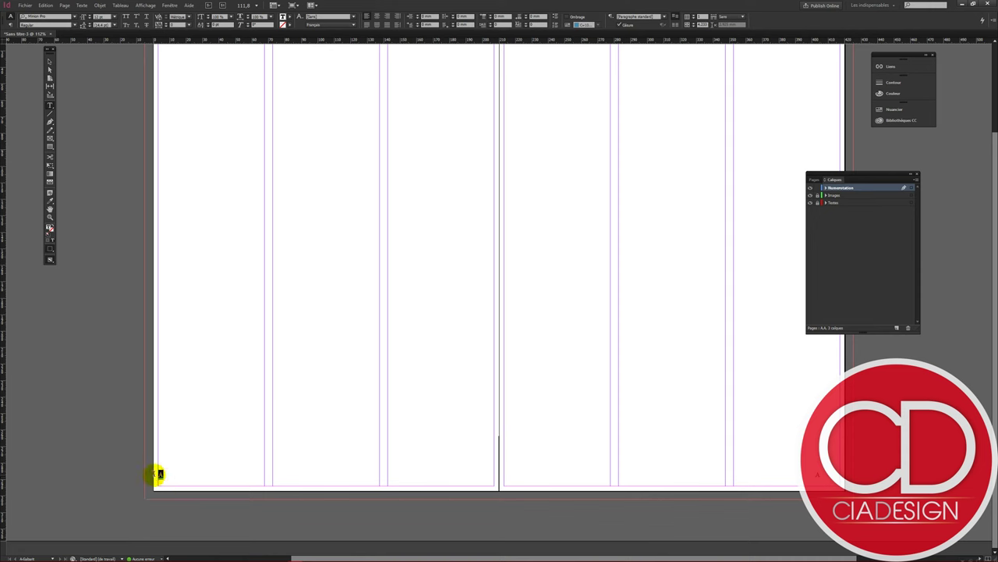
click(302, 17)
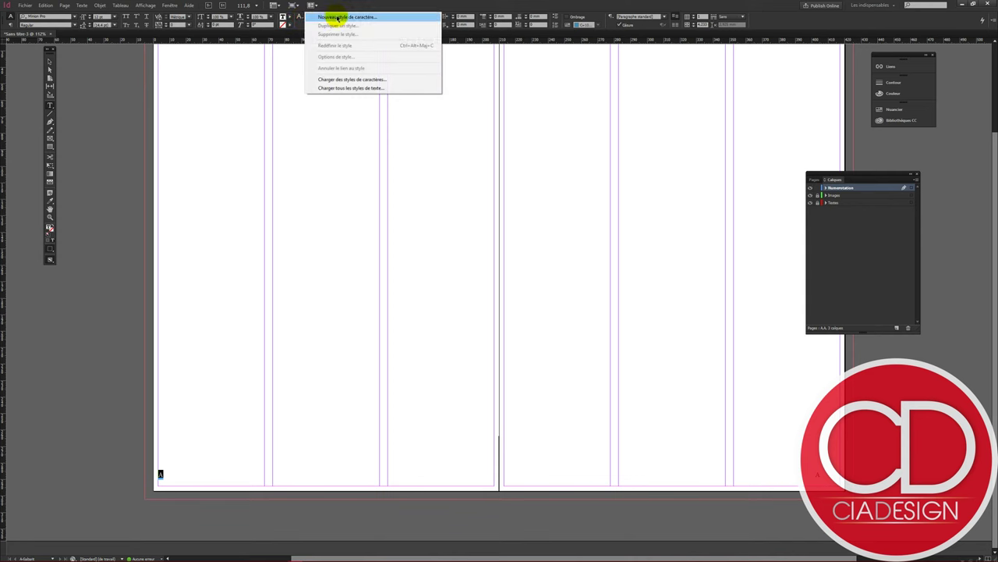
click(320, 17)
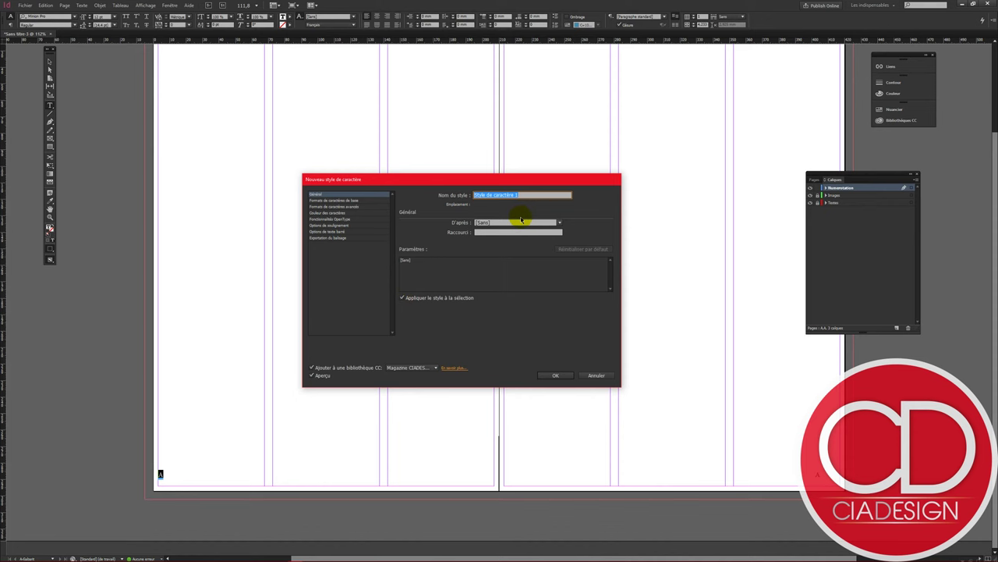
Name the new style Numerotation and set its font family to Aktiv Grotesk.
text(Numerotation)
click(370, 201)
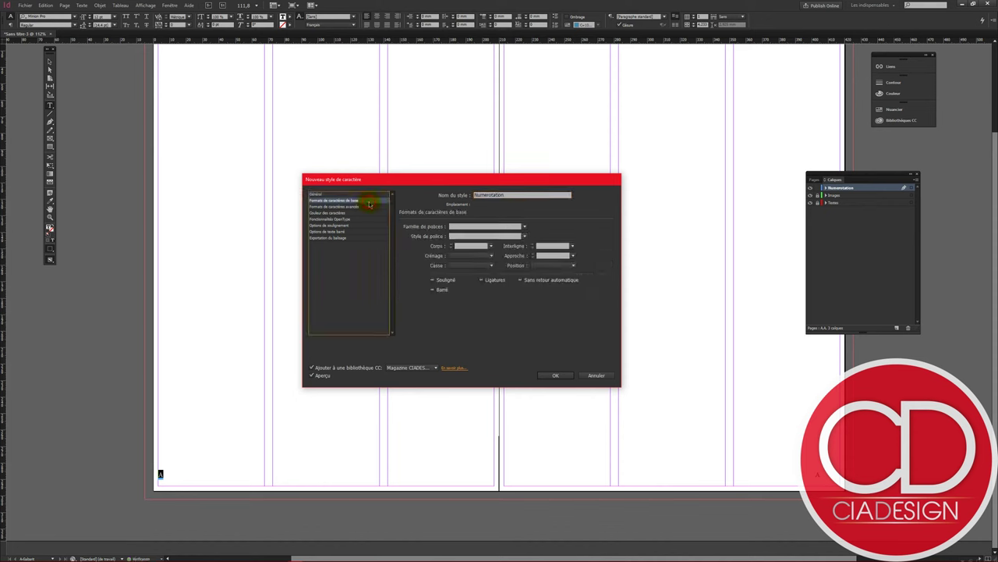
click(465, 227)
click(524, 227)
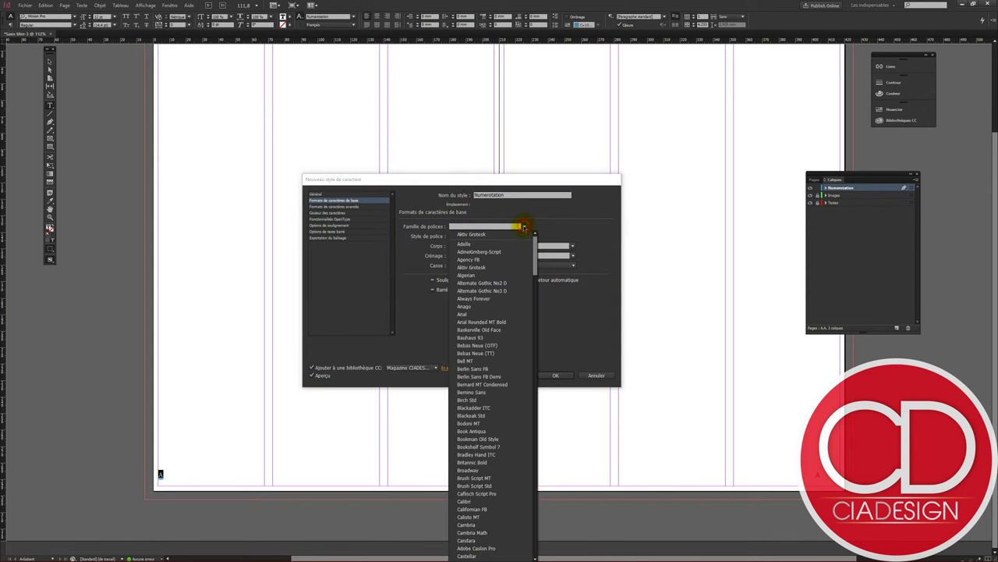
click(490, 267)
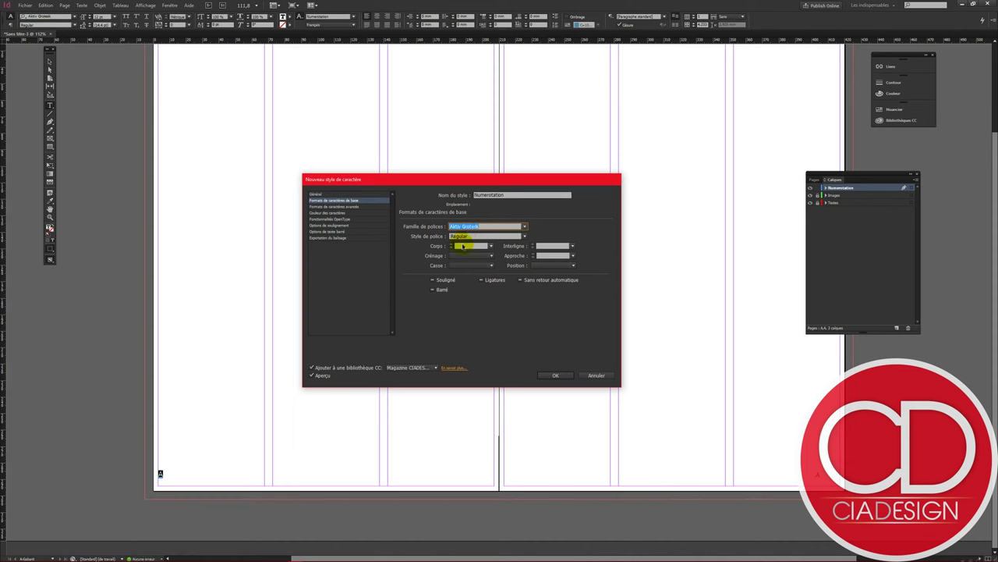
Give the style 9 pt size, automatic leading and Sans retour automatique.
click(491, 246)
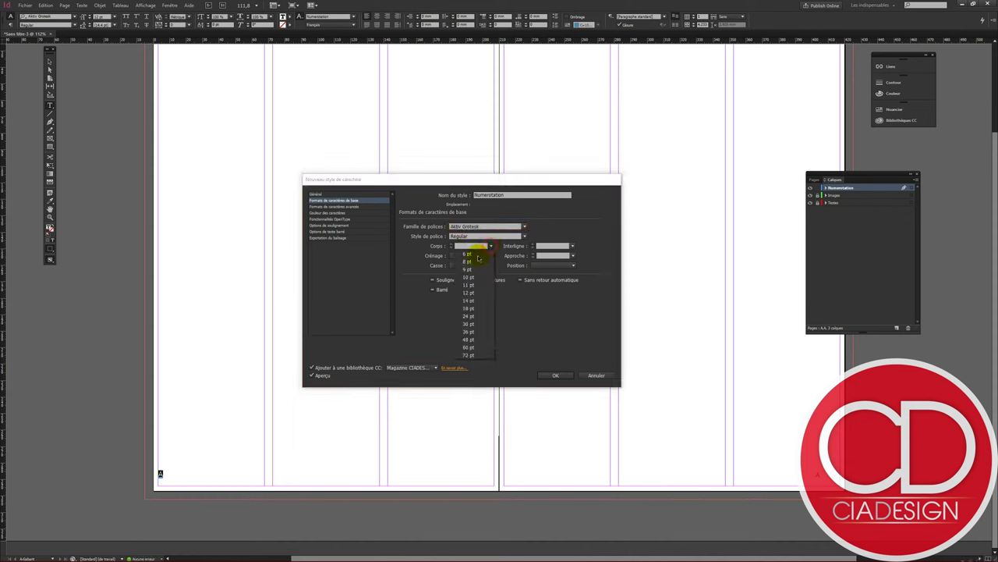
click(469, 269)
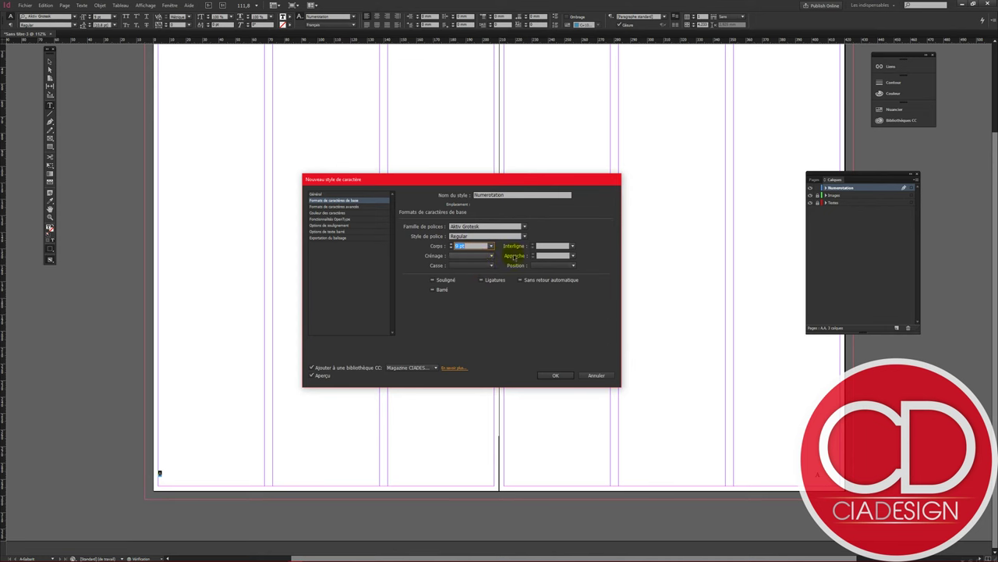
click(571, 246)
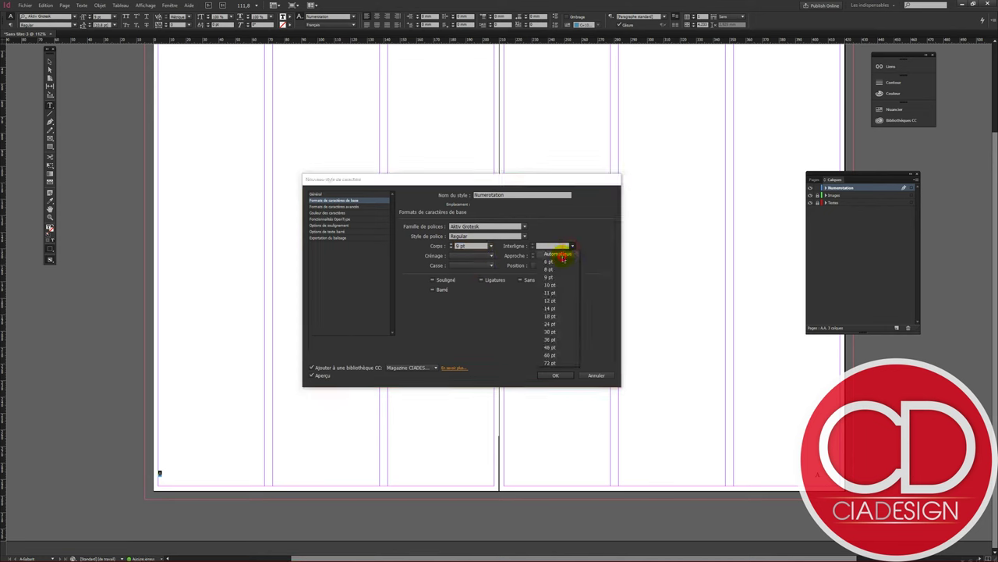
click(557, 253)
click(521, 281)
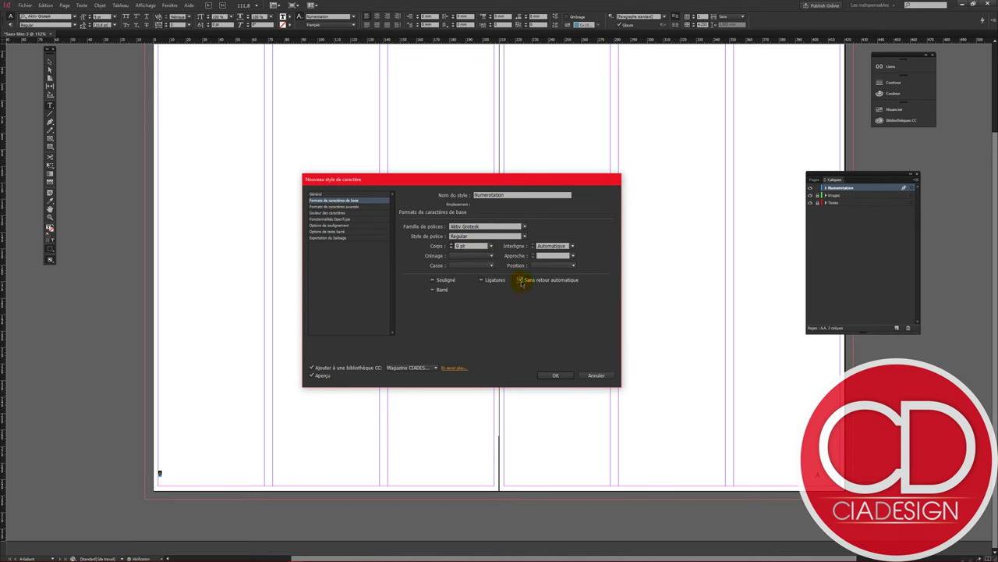
click(361, 207)
click(341, 213)
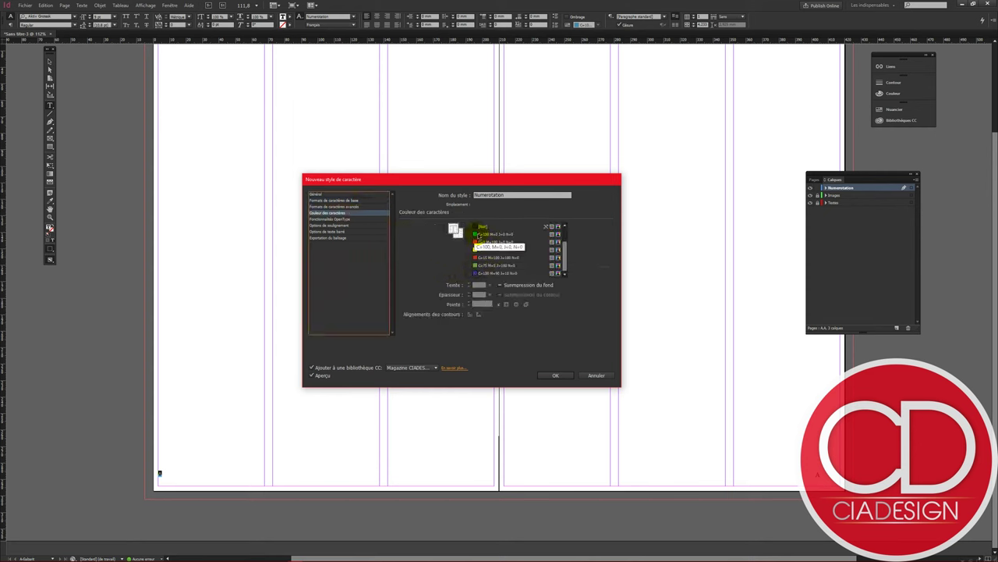
Colour the style's text with the C=100 M=0 J=0 N=0 swatch at 100% tint.
click(455, 230)
click(478, 234)
click(475, 234)
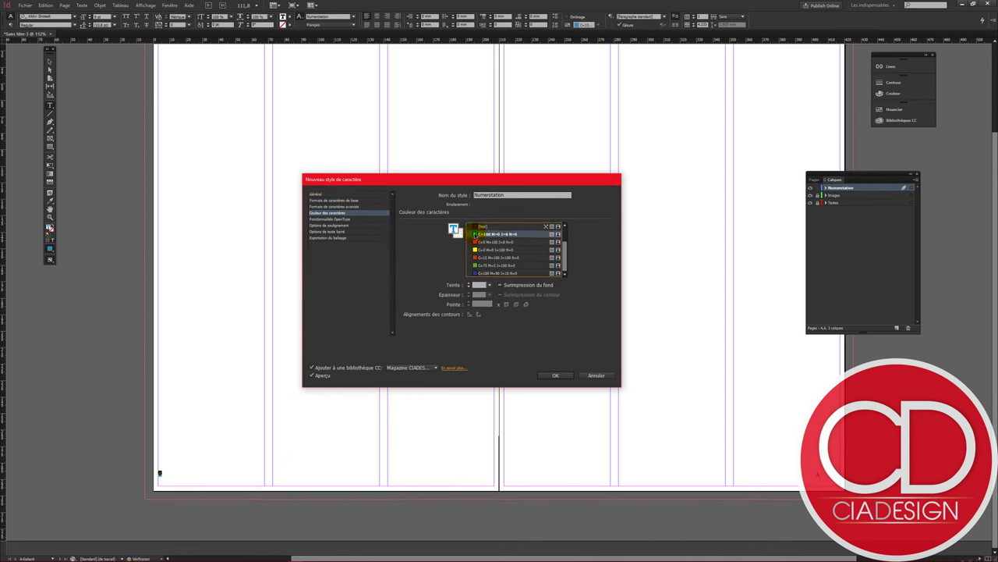
click(479, 274)
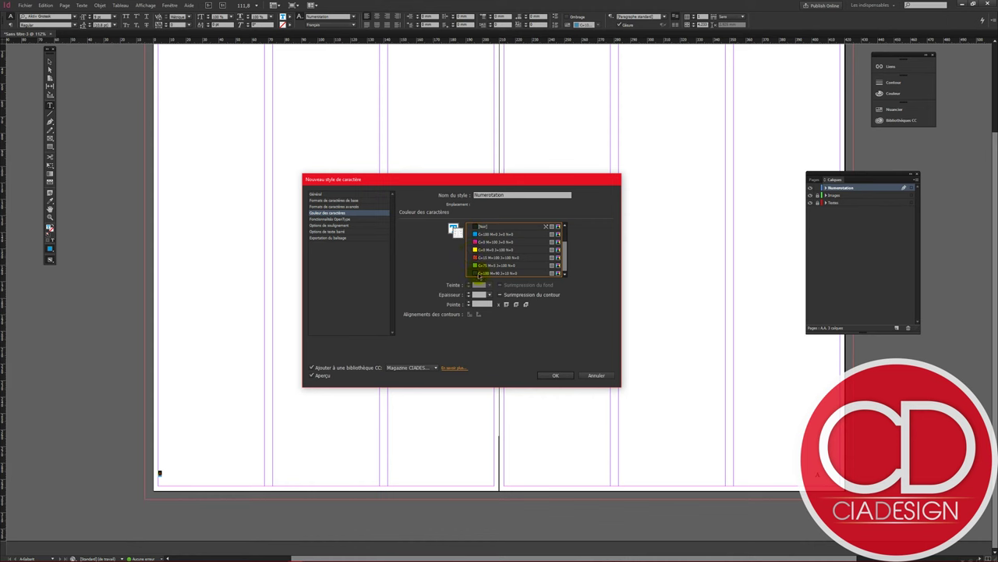
scroll(485, 234, up, 1)
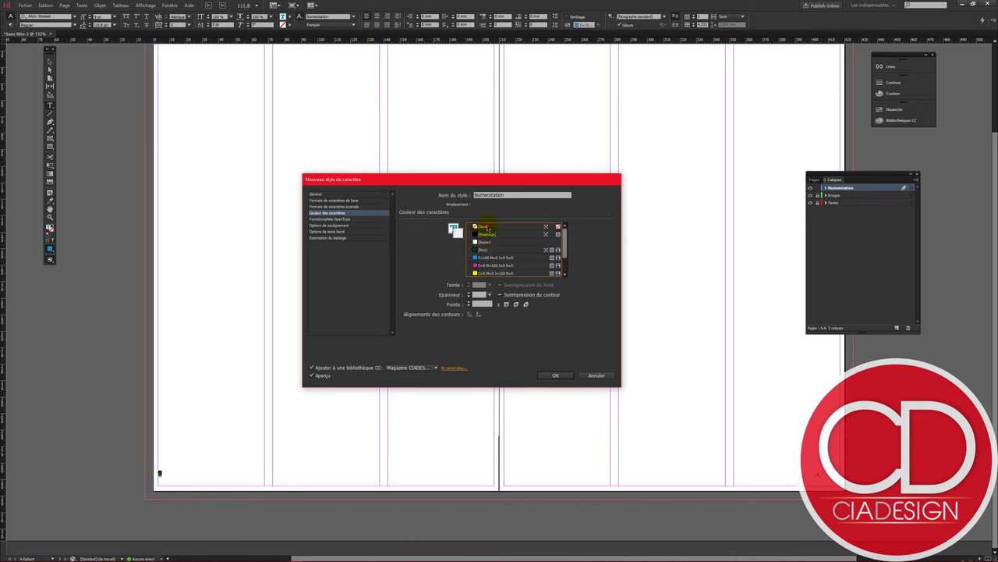
click(486, 226)
click(455, 232)
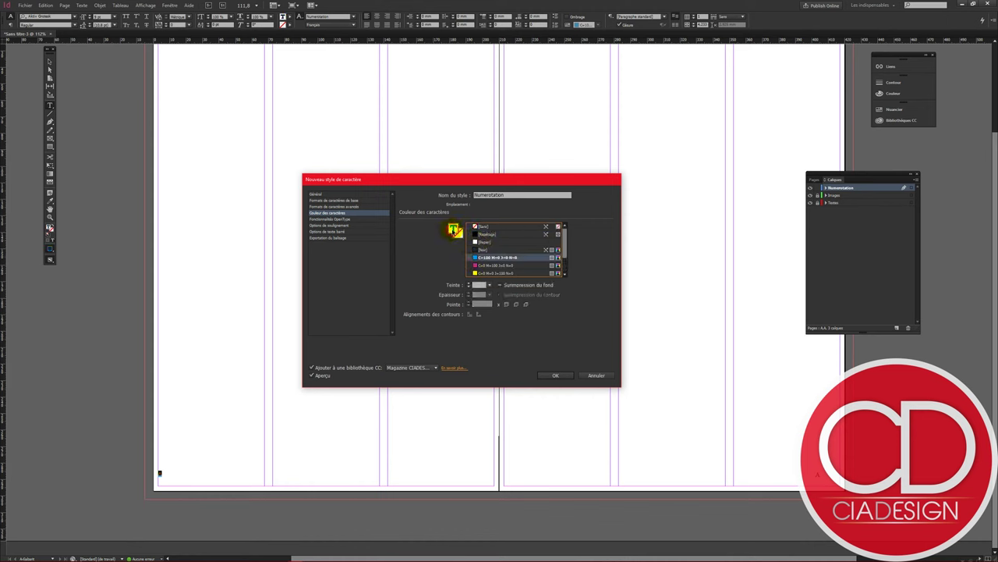
click(457, 236)
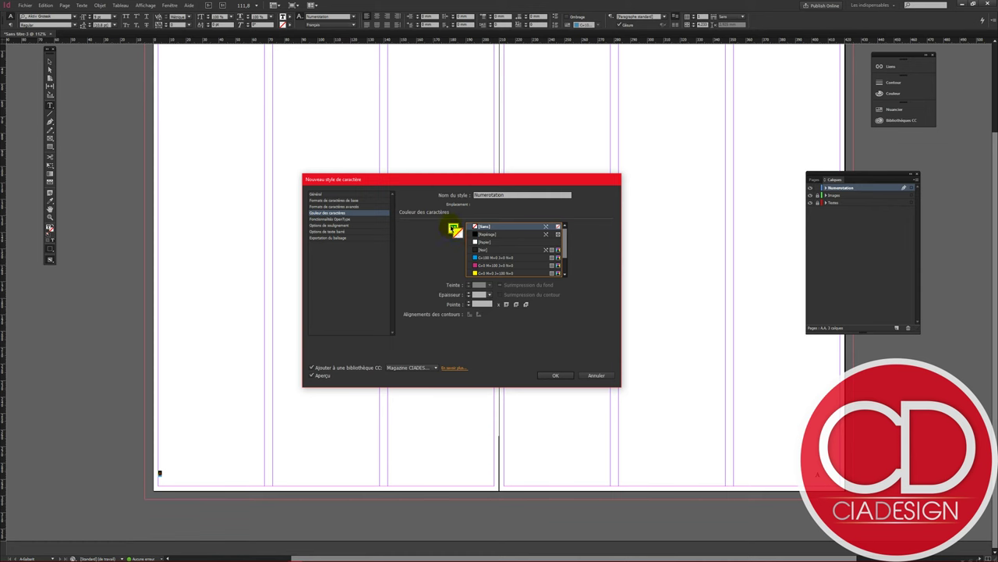
click(453, 229)
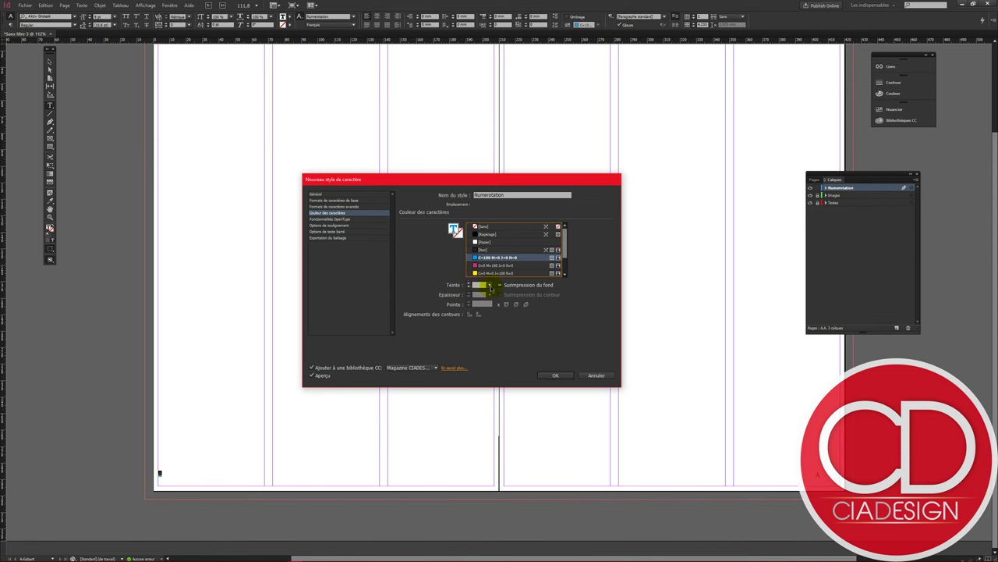
click(491, 286)
click(498, 355)
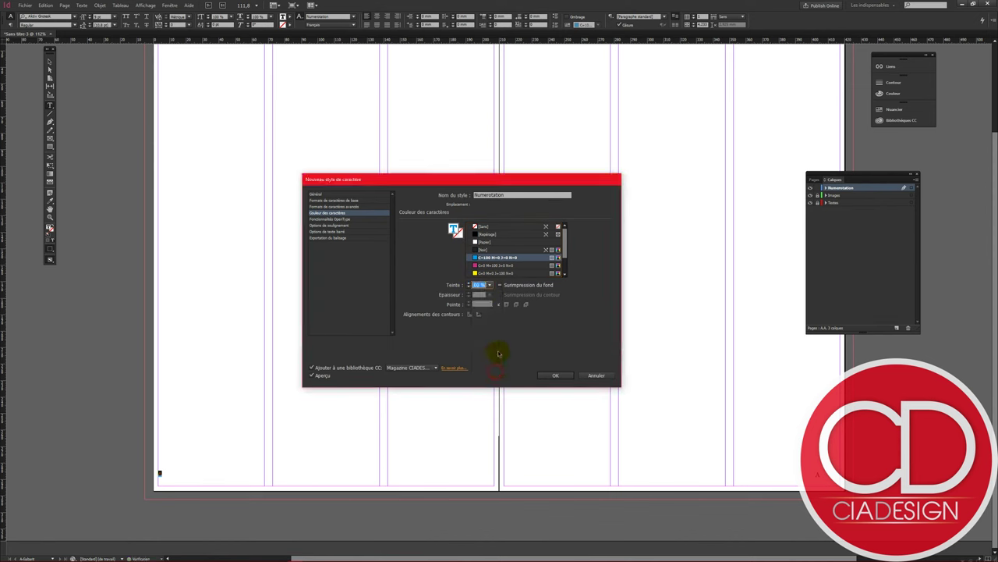
Review the remaining style categories and create the Numérotation character style.
click(348, 219)
click(352, 226)
click(351, 232)
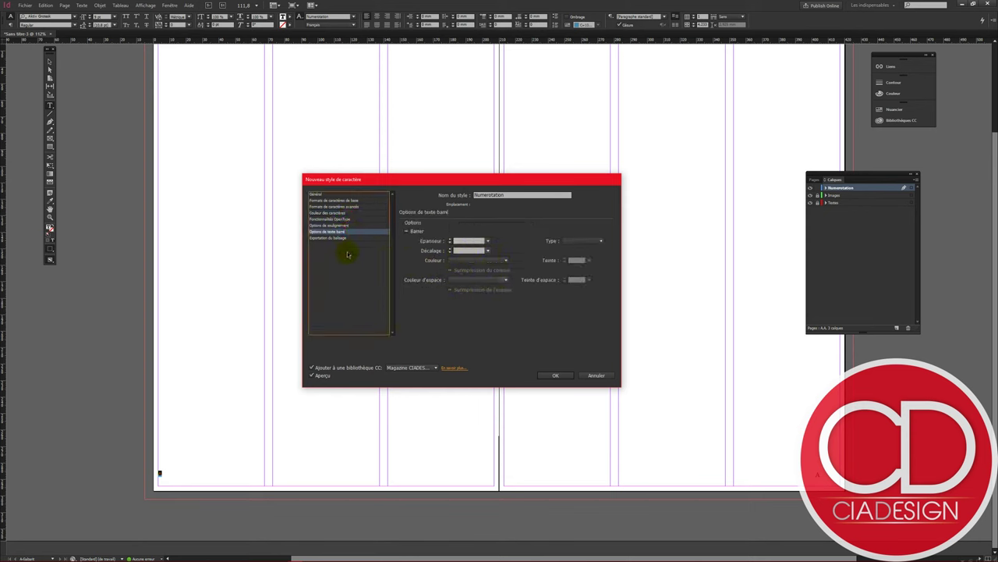
click(342, 238)
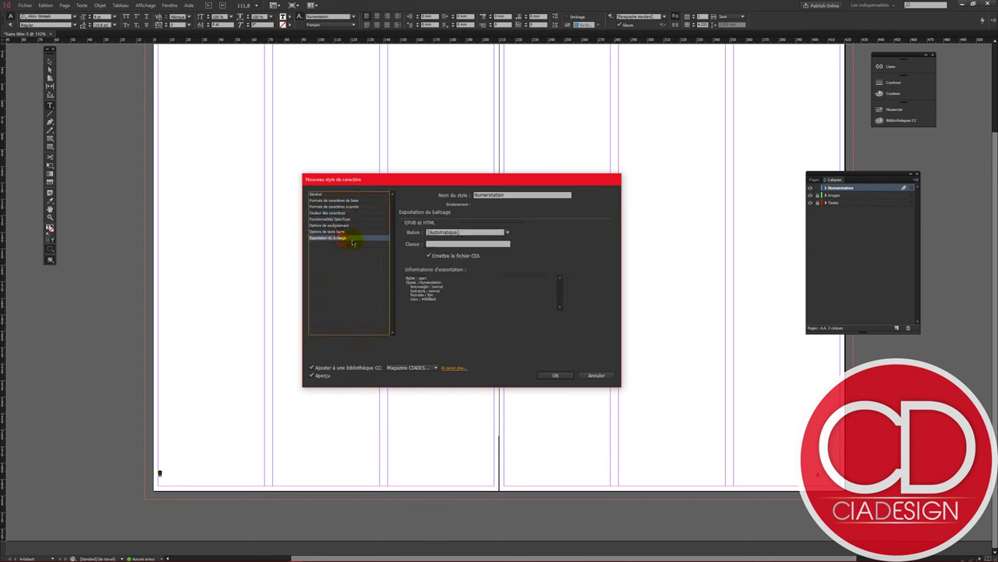
click(336, 195)
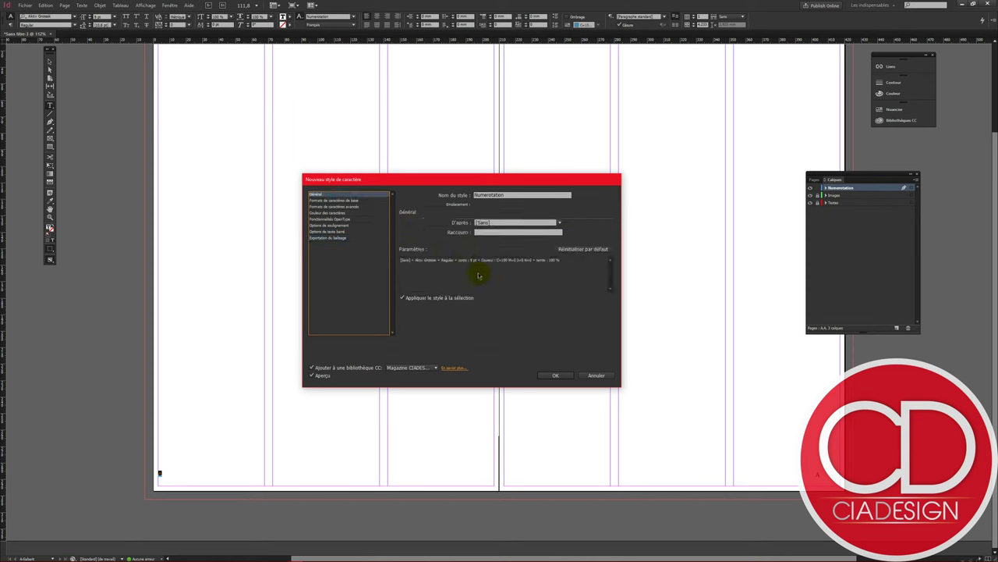
click(558, 376)
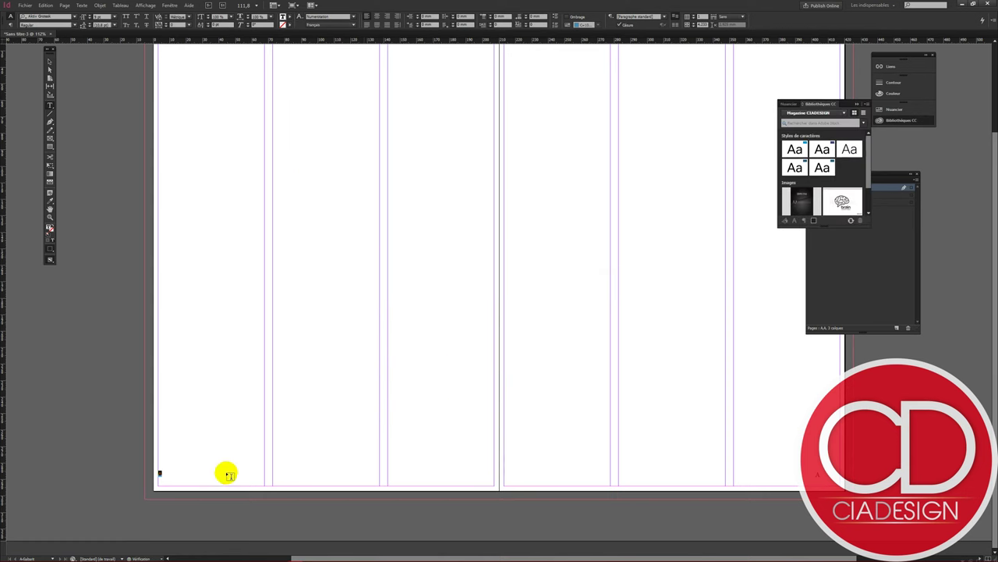
Collapse the CC Libraries panel and apply the Numérotation style to the page-number marker.
click(159, 471)
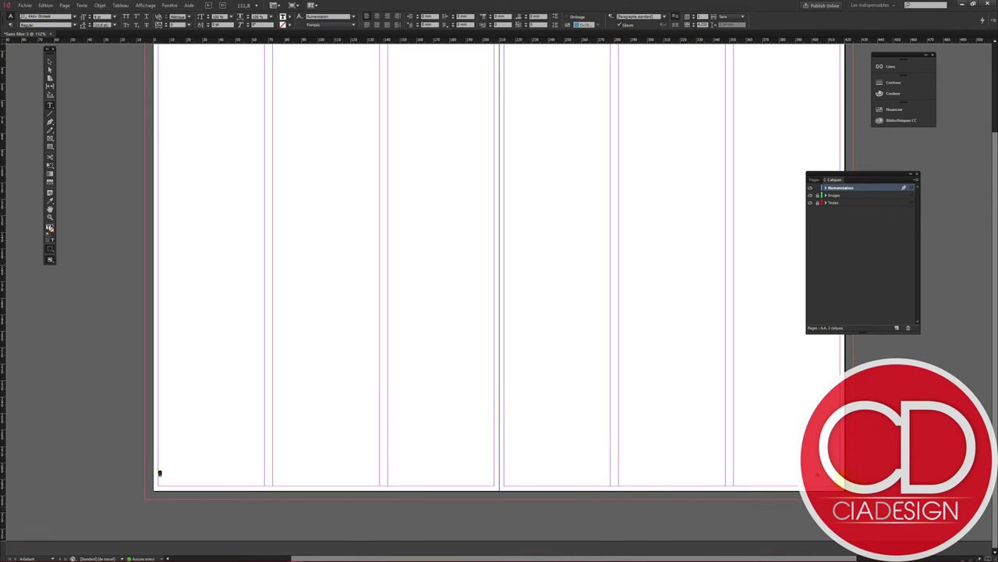
click(796, 475)
click(353, 17)
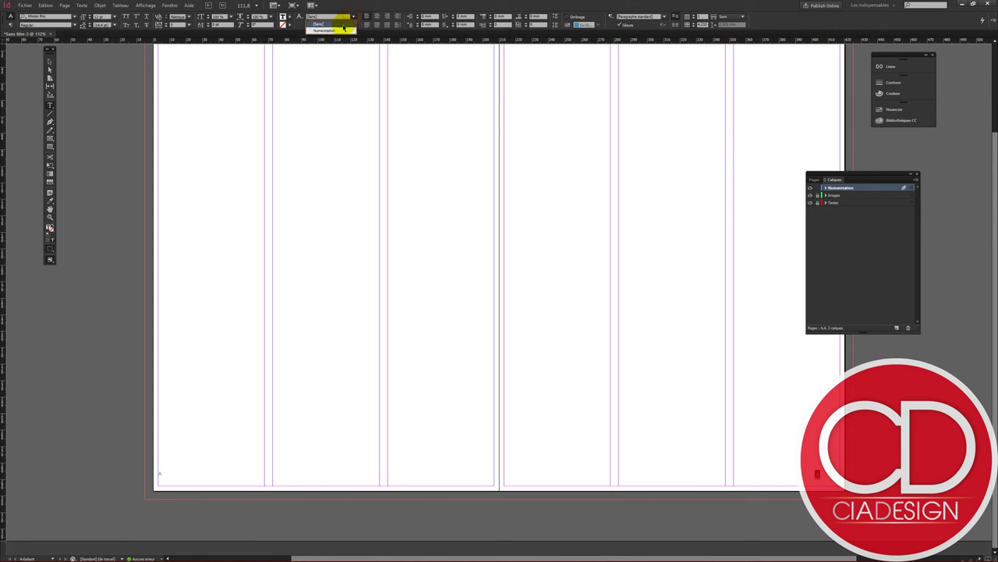
click(336, 29)
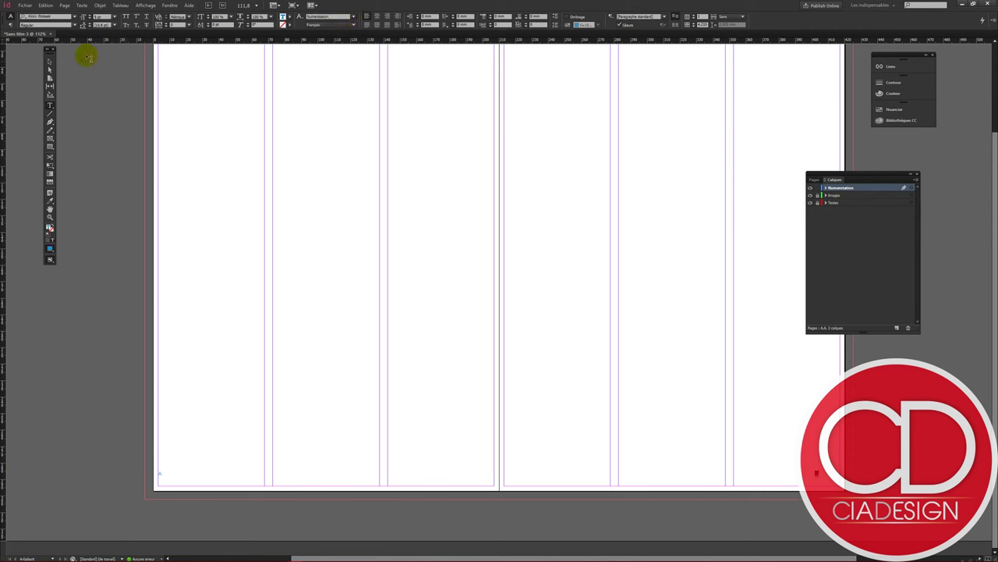
Make the bottom-left page-number frame narrower with the Selection tool.
click(50, 60)
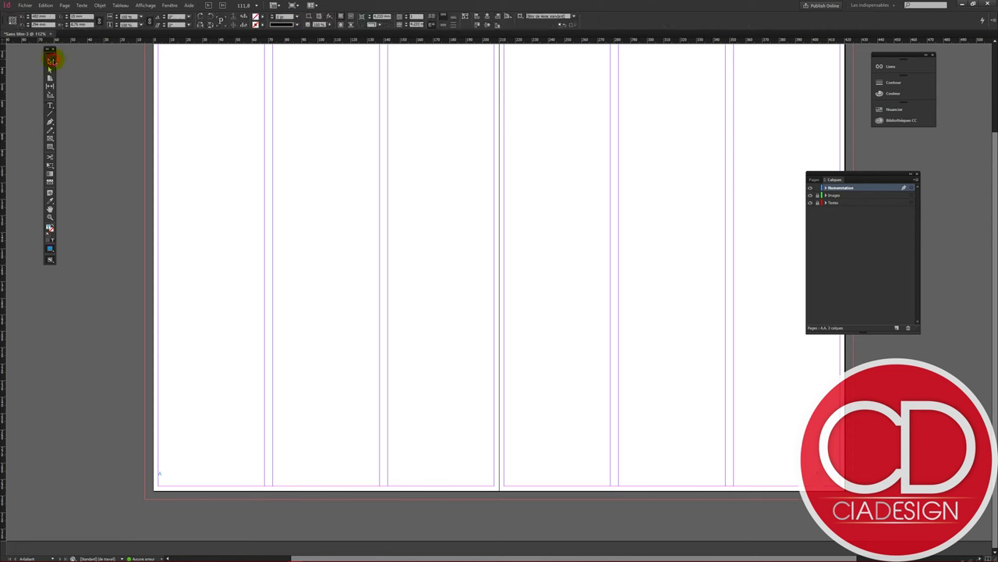
click(160, 478)
drag(182, 479, 170, 479)
click(165, 478)
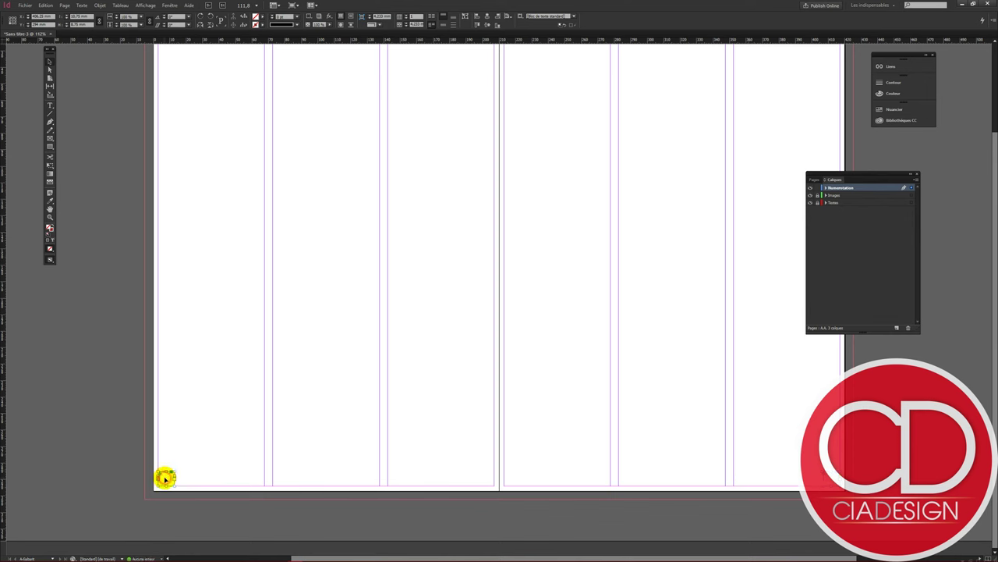
click(278, 16)
click(166, 479)
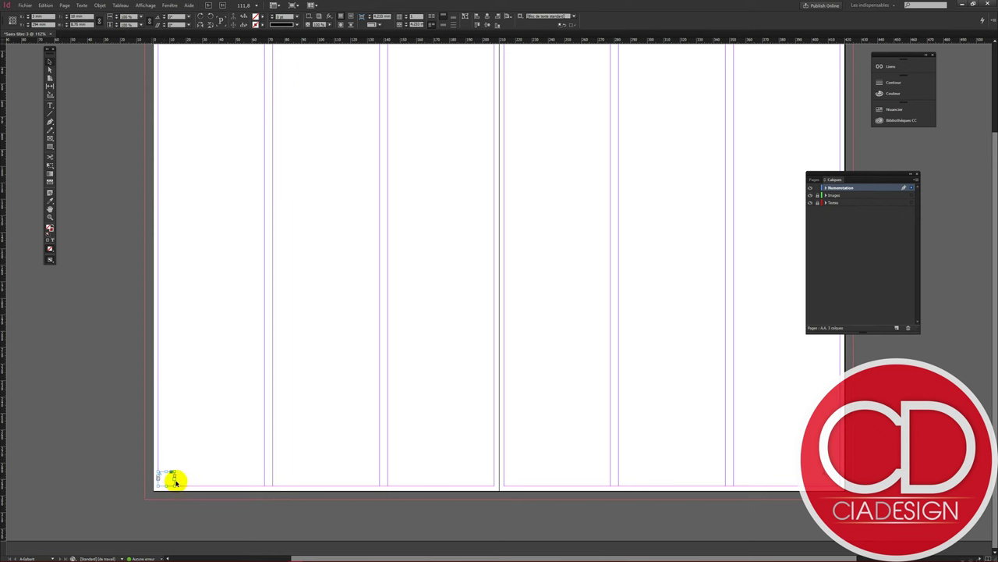
click(167, 479)
click(239, 411)
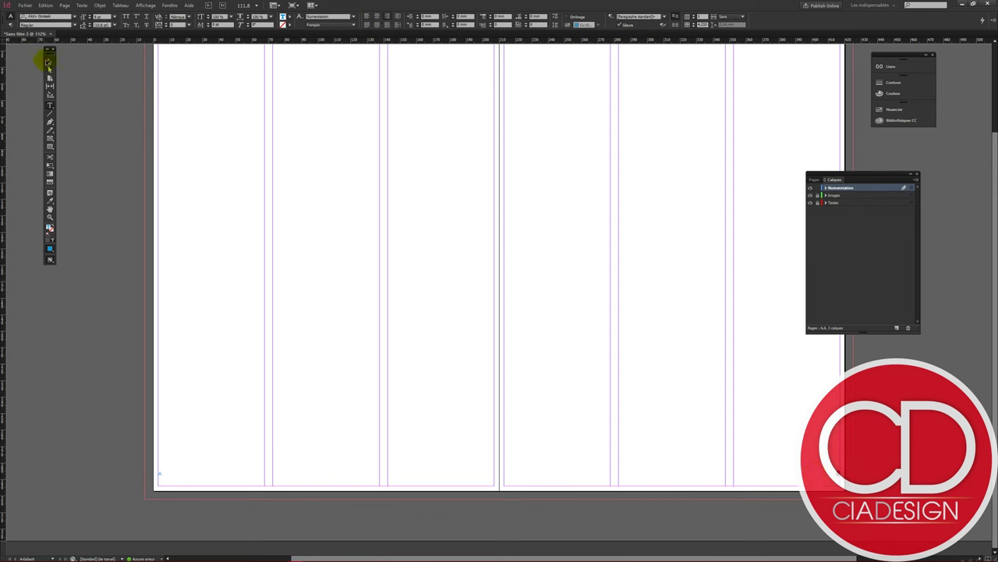
click(49, 62)
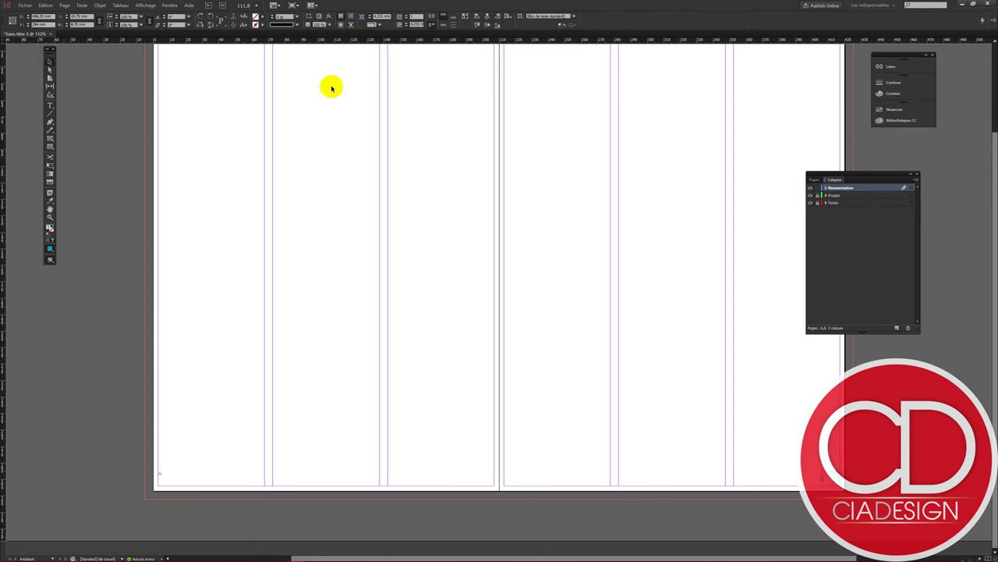
Preview document pages 1–3 without guides, then reopen the A-Gabarit master spread.
click(602, 183)
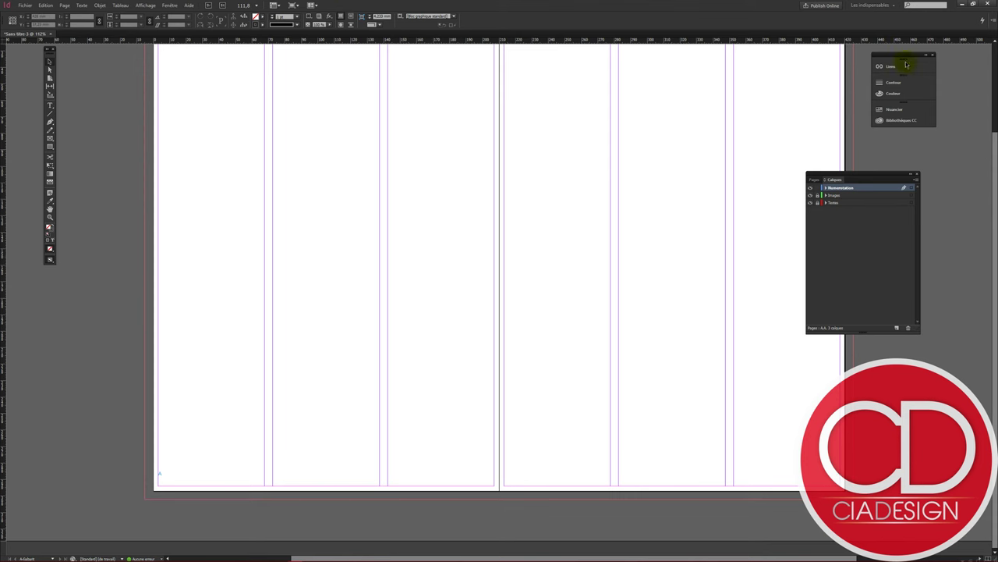
click(814, 180)
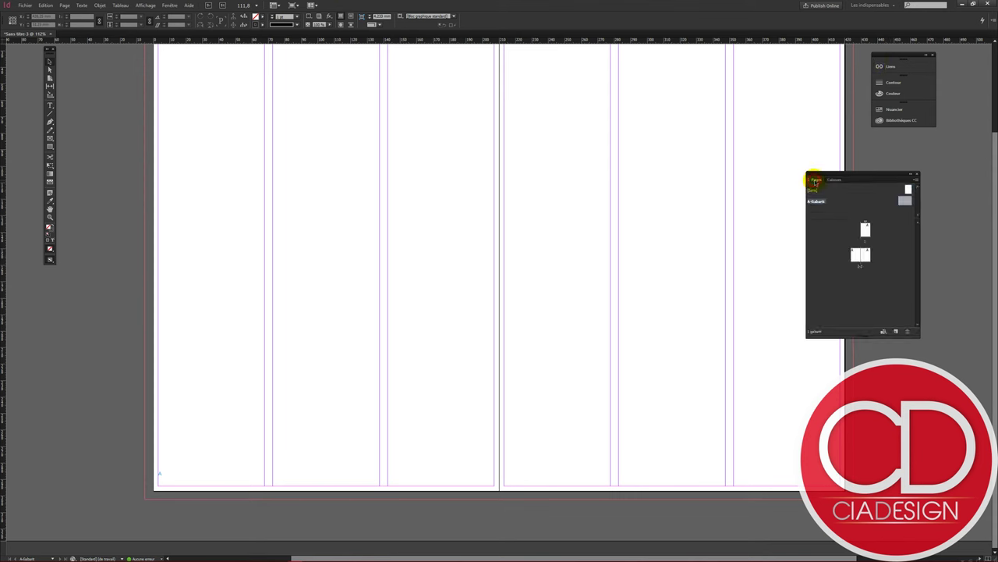
double_click(865, 229)
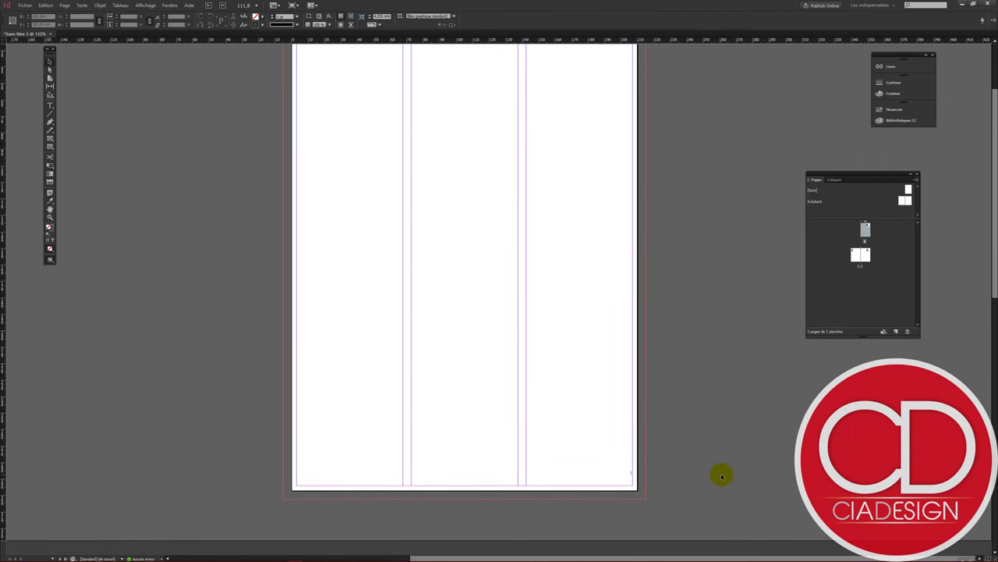
key(w)
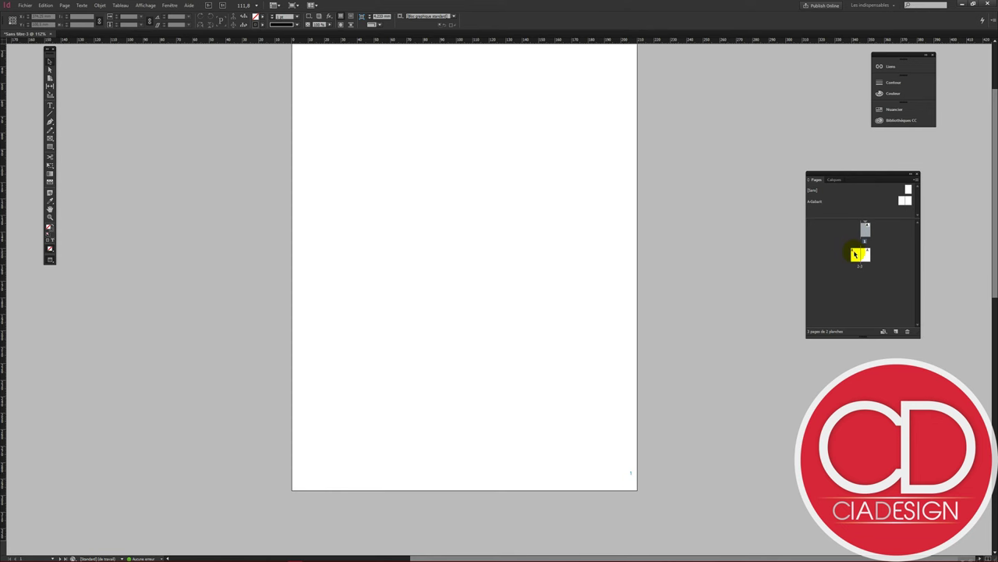
double_click(855, 253)
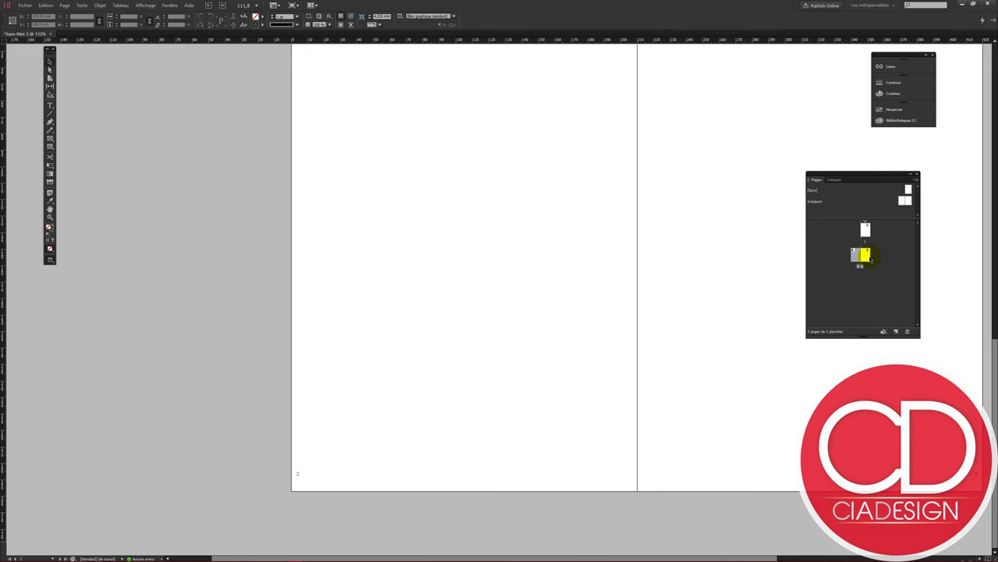
double_click(865, 255)
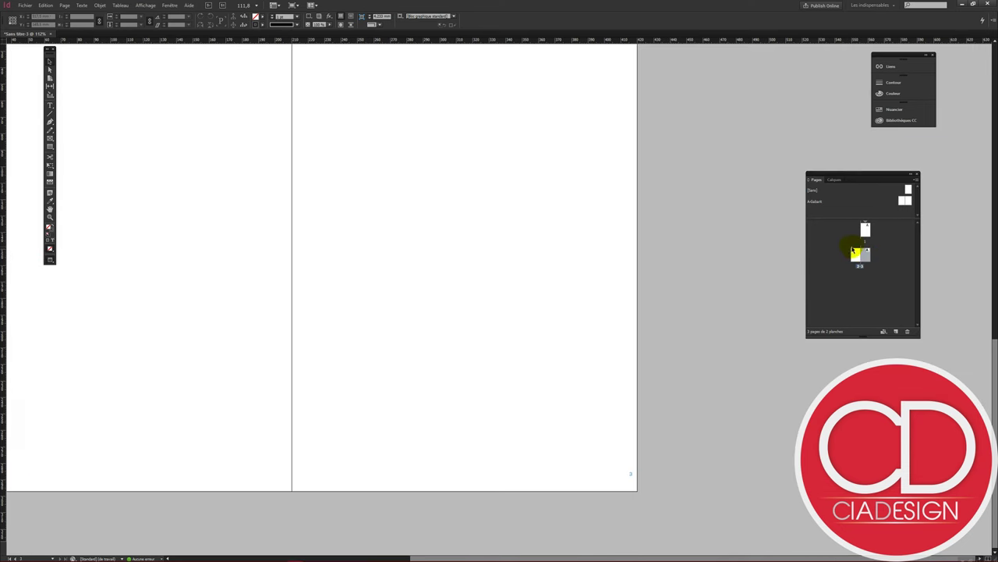
scroll(528, 308, up, 5)
scroll(531, 307, up, 5)
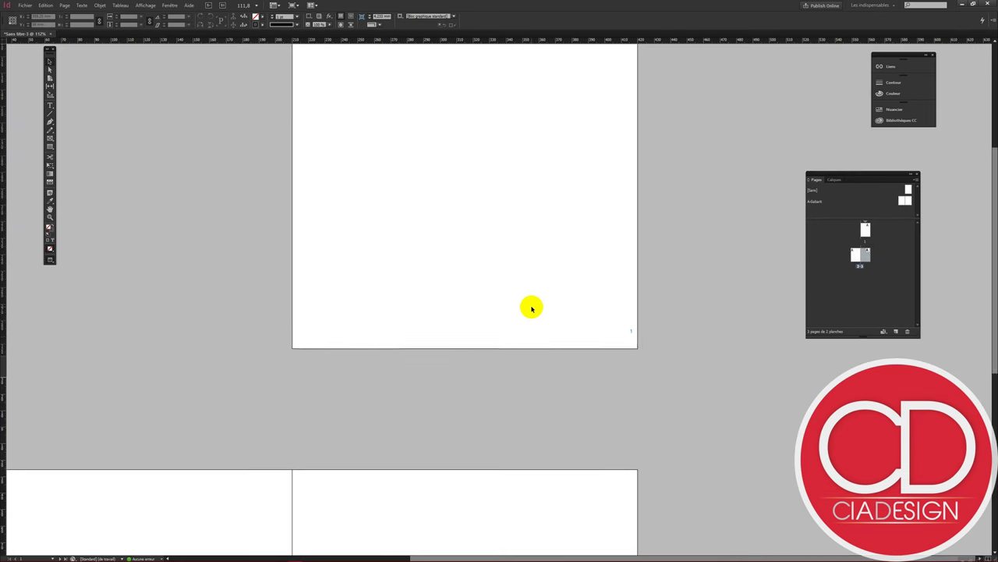
scroll(531, 306, up, 3)
scroll(535, 300, up, 2)
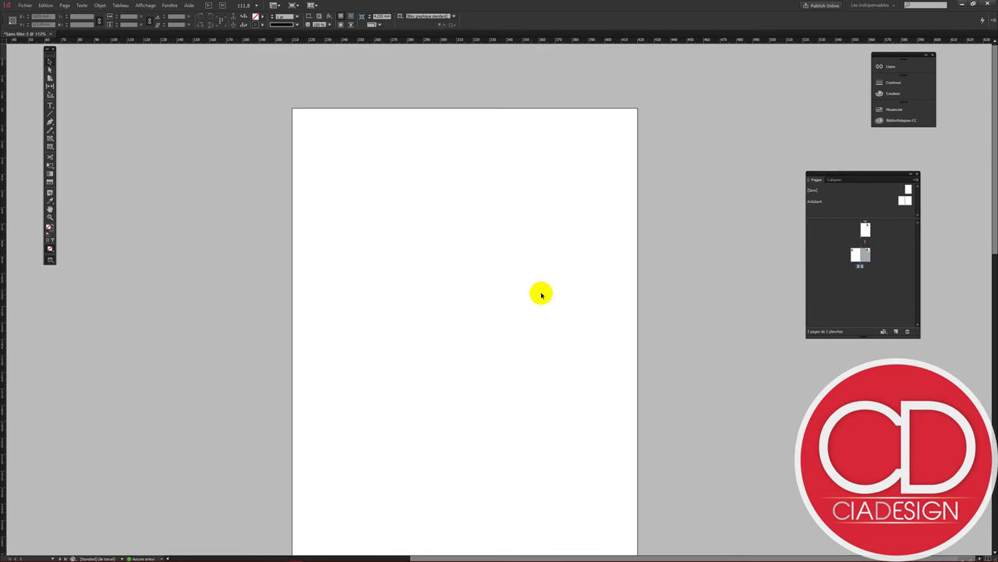
double_click(815, 202)
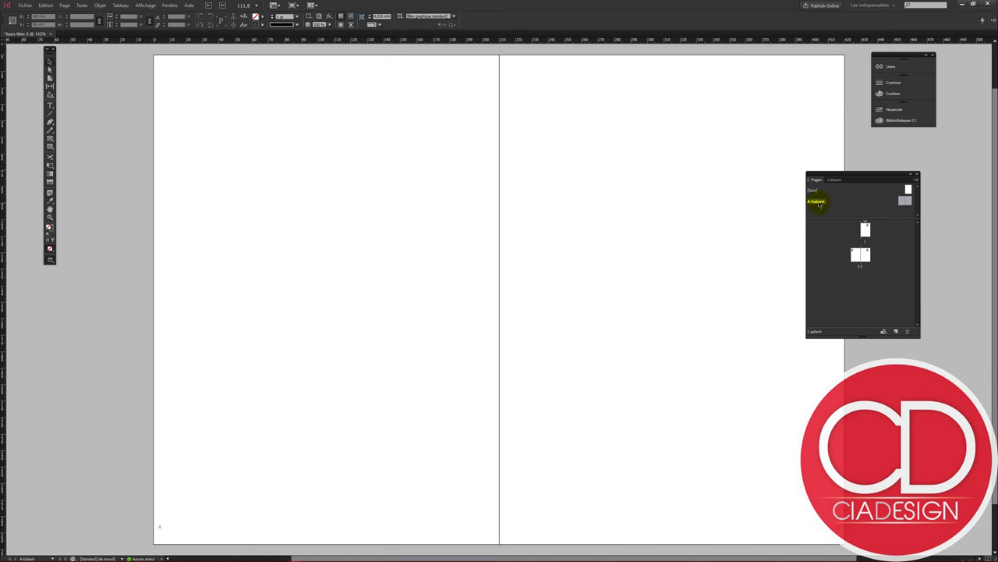
Rename the A-Gabarit master to Numerotation via Options de gabarit and enlarge the Pages panel.
right_click(819, 203)
key(Escape)
click(916, 181)
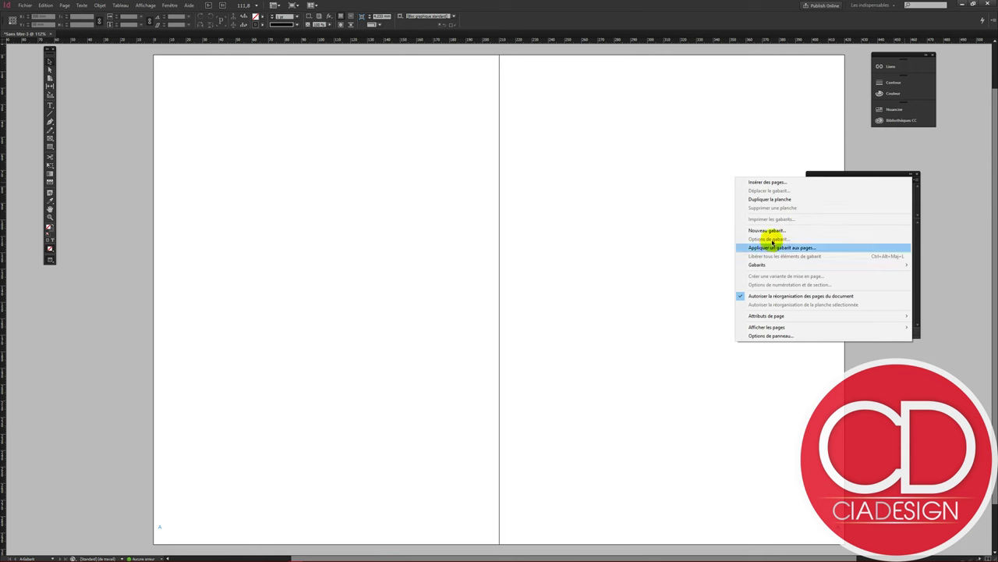
click(834, 173)
click(819, 202)
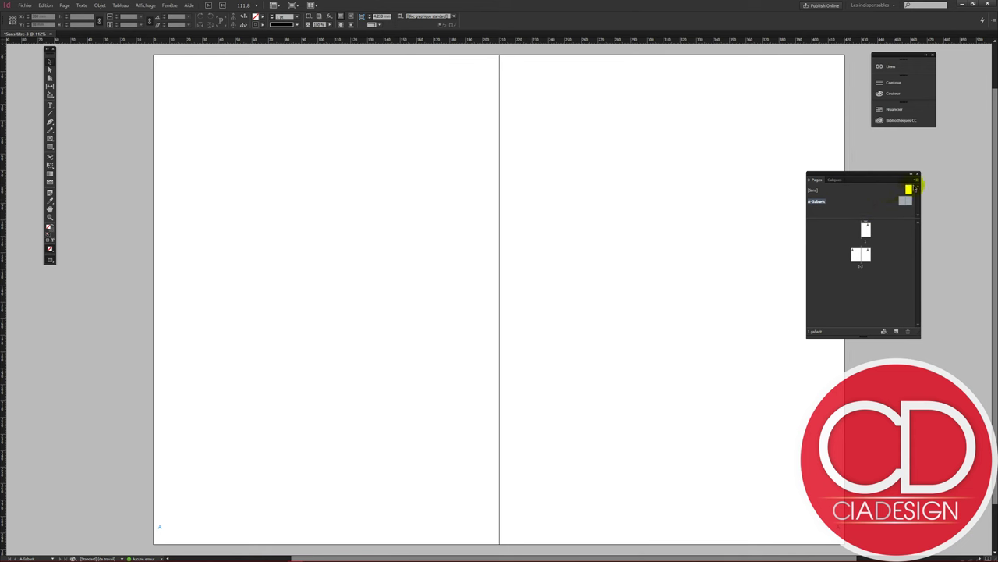
click(919, 180)
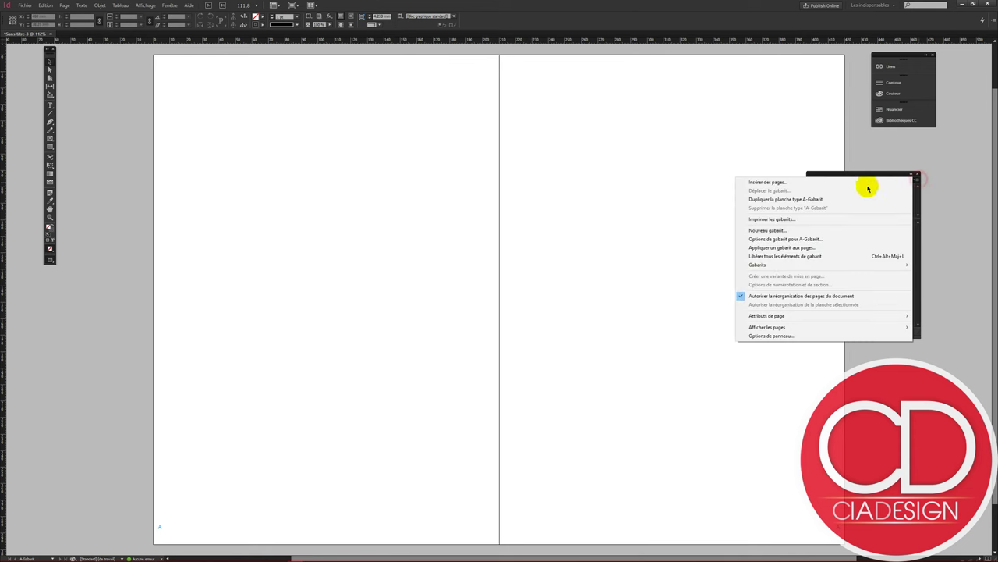
click(800, 239)
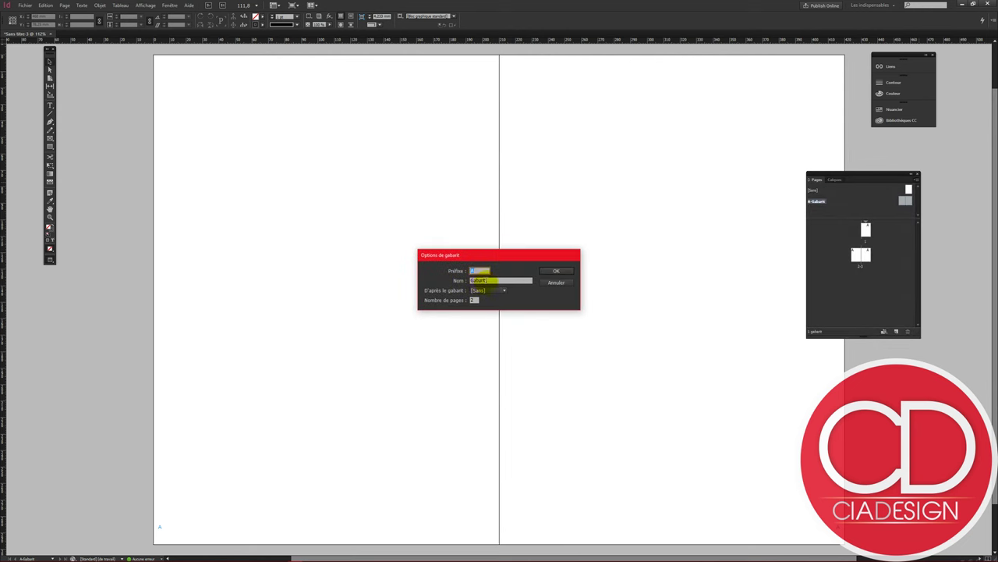
key(Tab)
text(Numerotation)
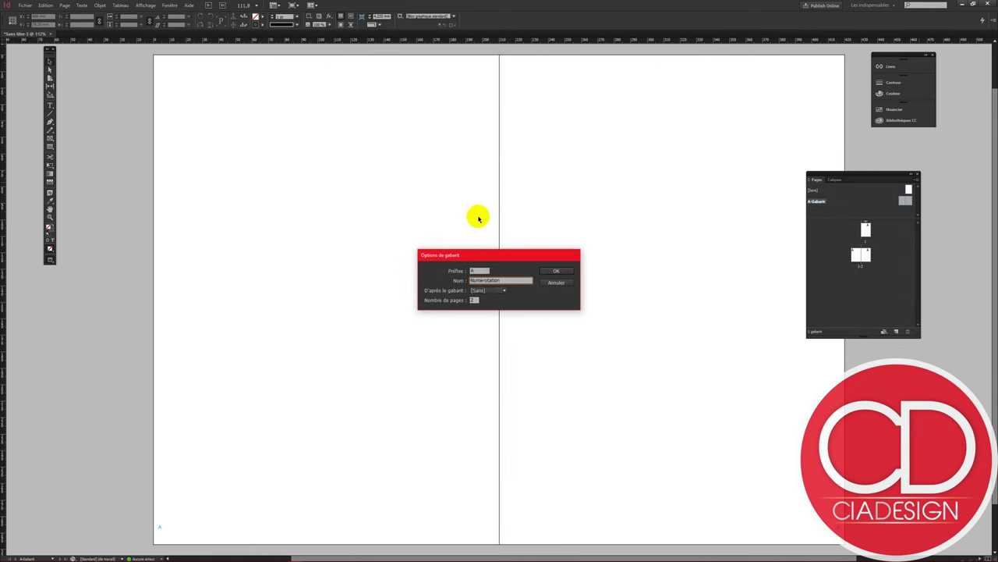
click(561, 270)
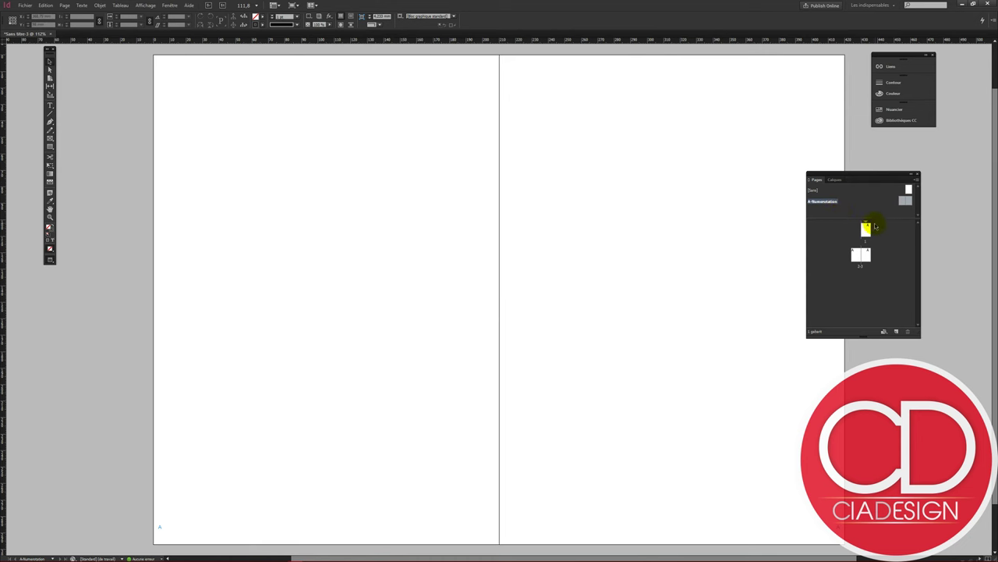
drag(839, 221, 843, 229)
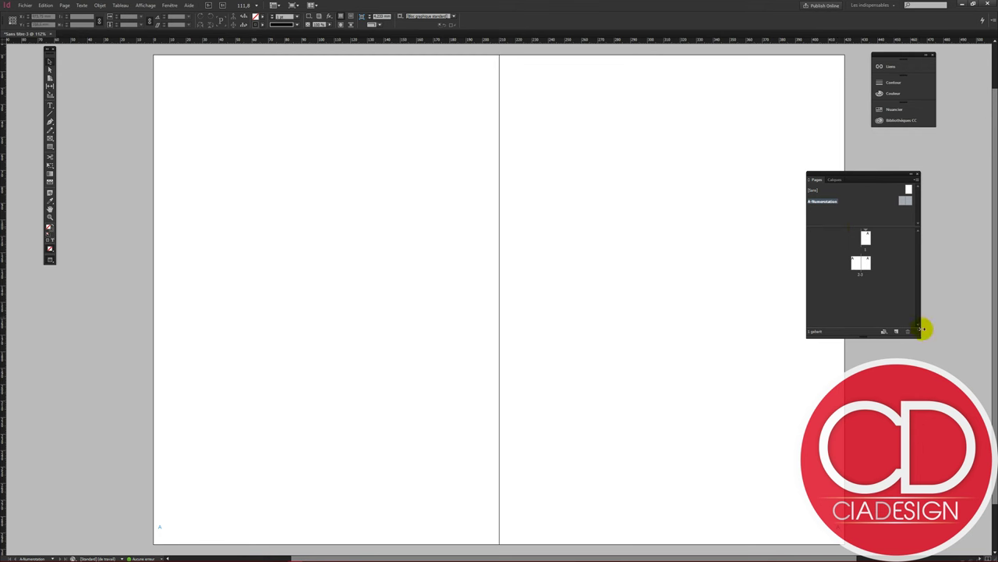
drag(918, 333, 901, 371)
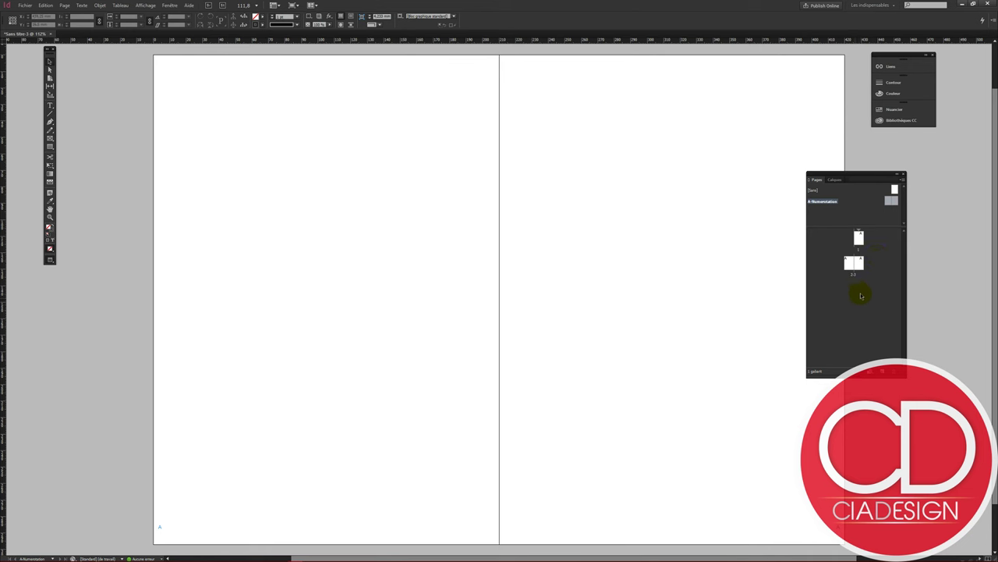
Apply the A-Numerotation master to page 1 and add four new pages.
drag(858, 239, 859, 239)
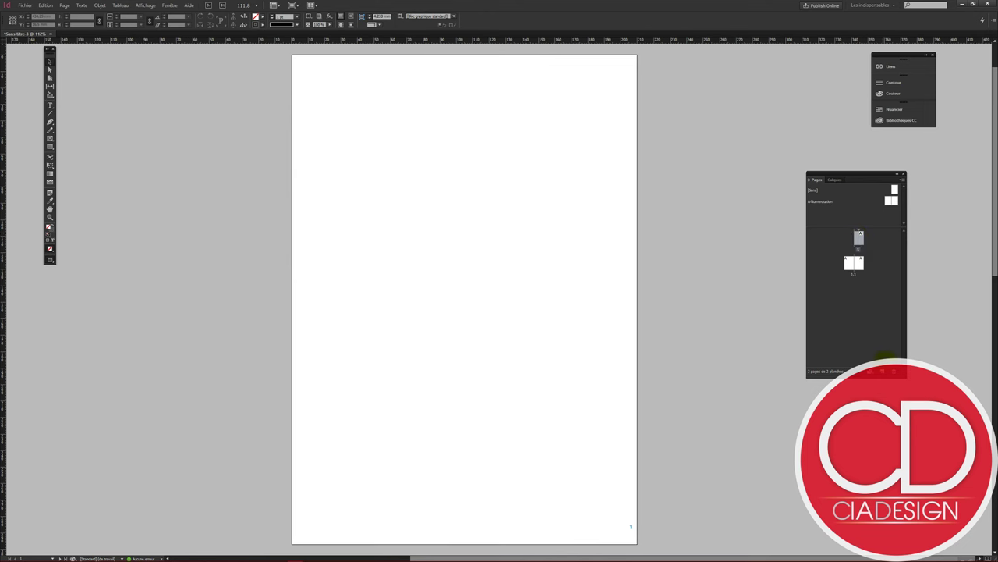
click(883, 372)
click(882, 372)
click(882, 372)
click(882, 372)
Scroll through the seven pages, then open the A-Numerotation master spread.
scroll(642, 335, down, 3)
scroll(642, 335, down, 3)
scroll(642, 336, down, 2)
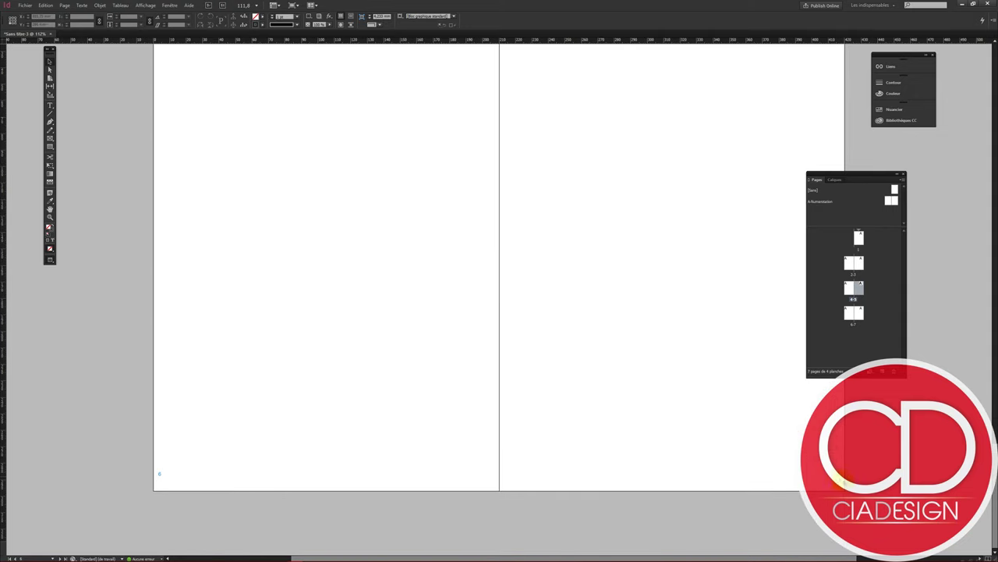
scroll(775, 445, up, 3)
scroll(770, 437, up, 3)
scroll(766, 437, up, 2)
scroll(766, 437, up, 3)
scroll(767, 436, up, 3)
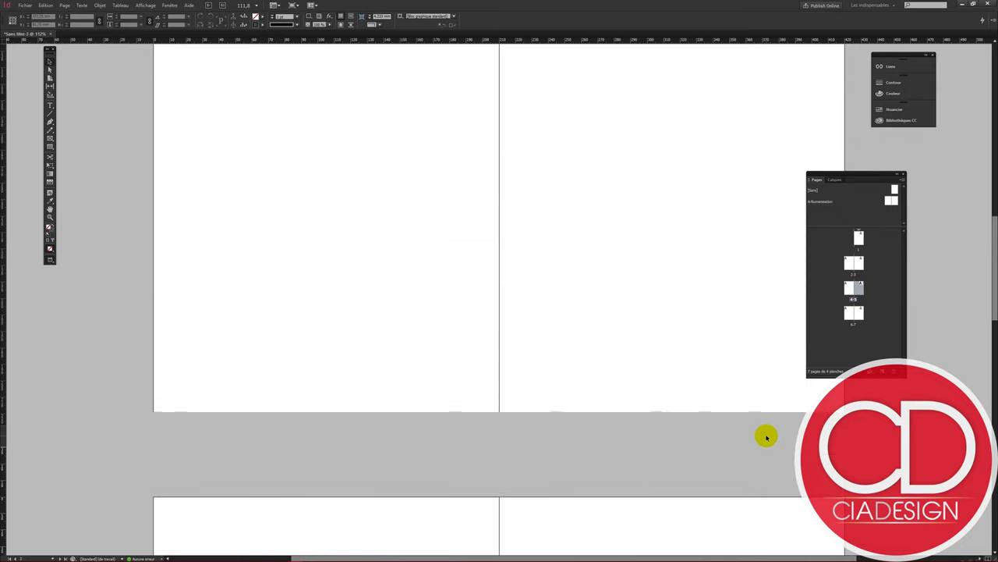
scroll(766, 437, up, 3)
scroll(766, 436, up, 3)
scroll(765, 437, up, 4)
scroll(760, 421, up, 2)
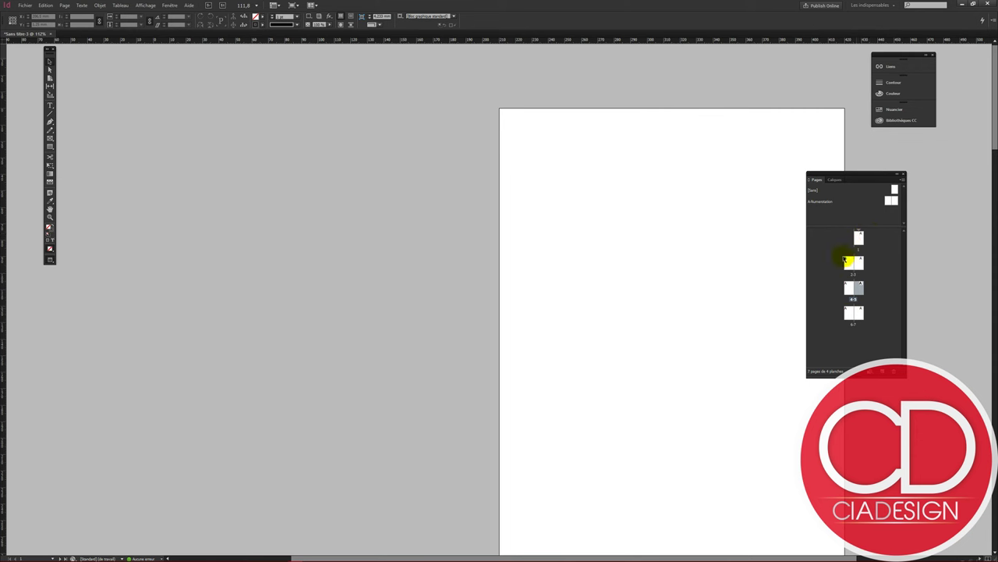
click(858, 287)
double_click(889, 201)
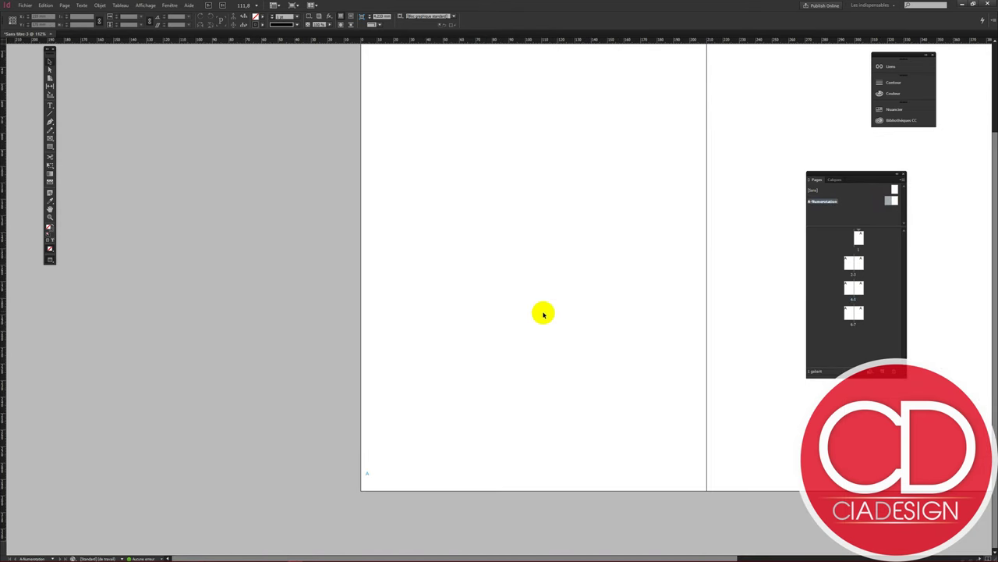
Change the Numerotation character style's font size from 9 pt to 12 pt.
key(w)
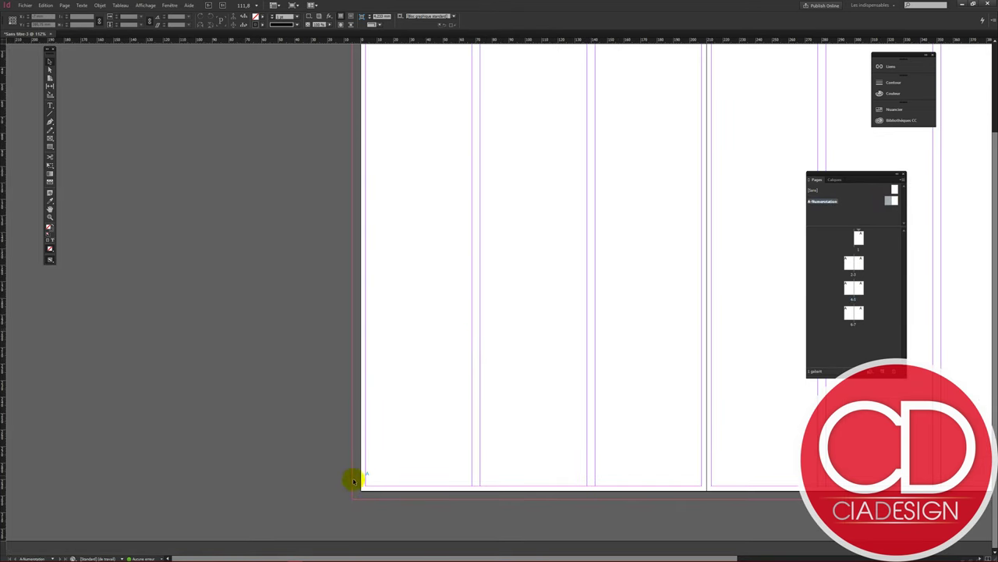
click(370, 475)
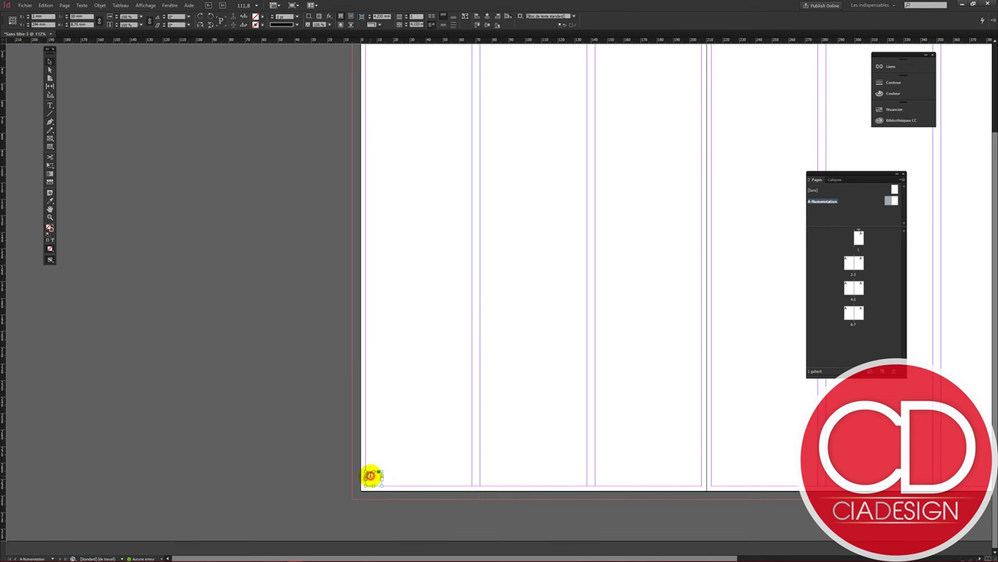
double_click(370, 473)
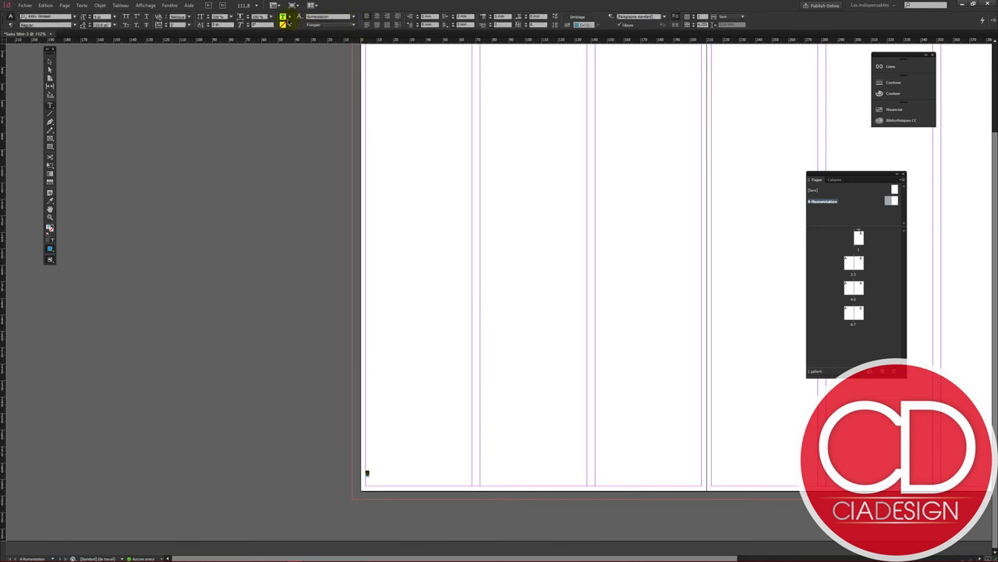
click(299, 17)
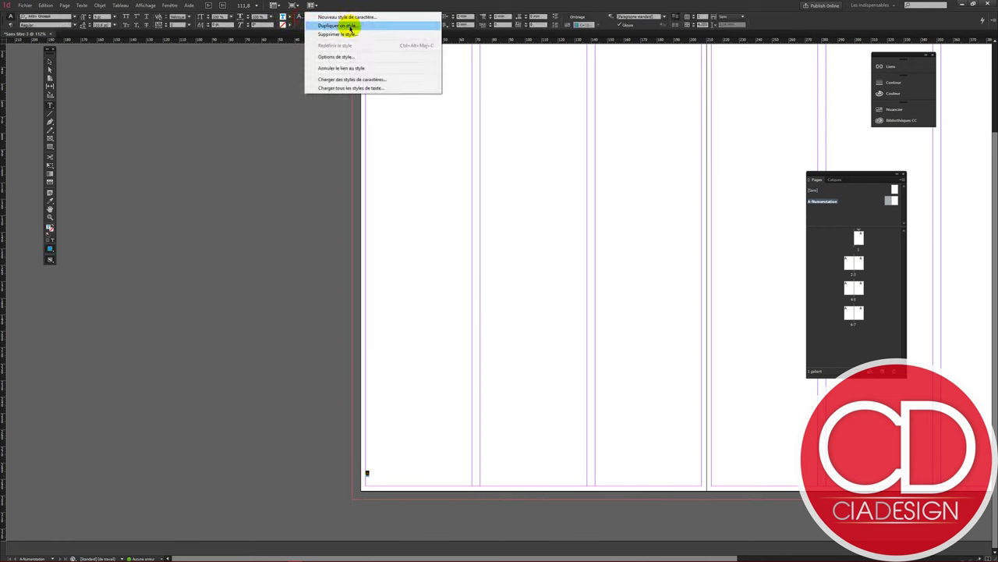
click(353, 58)
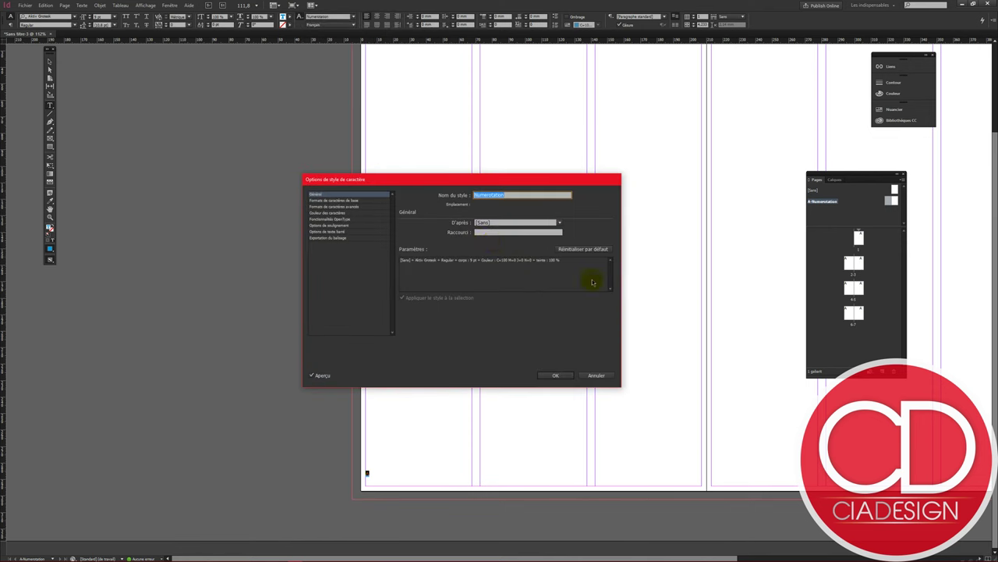
click(359, 200)
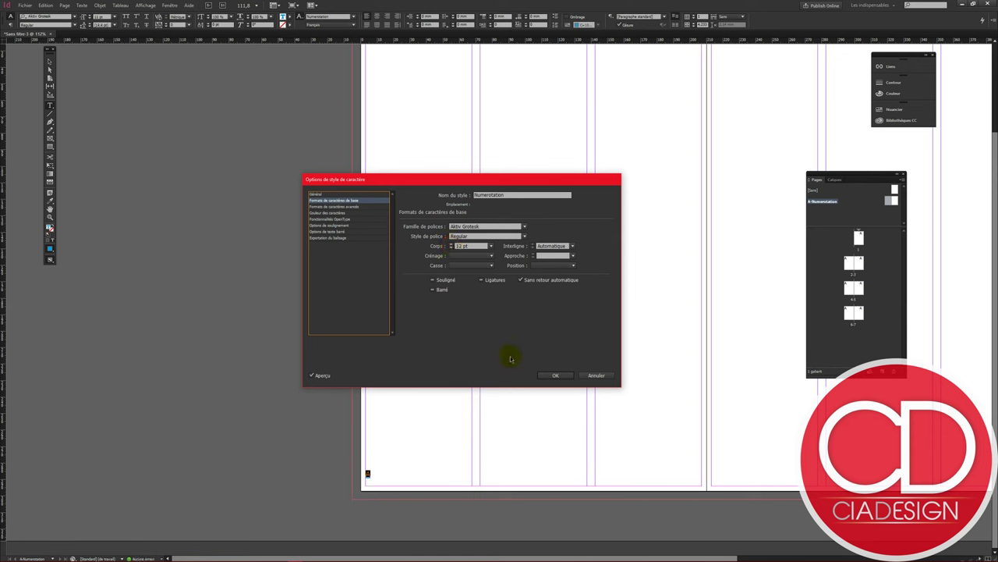
click(554, 376)
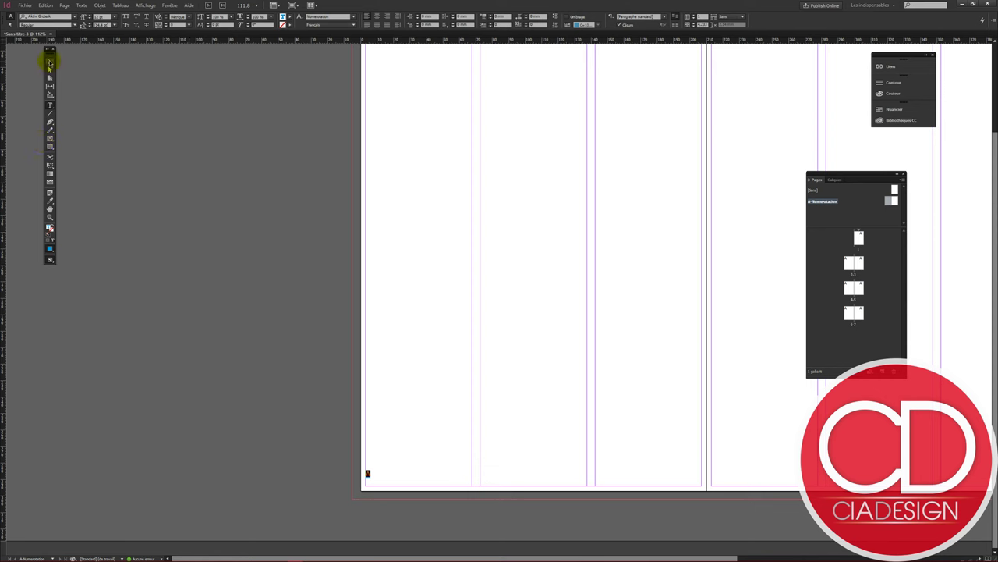
click(49, 61)
scroll(356, 331, right, 2)
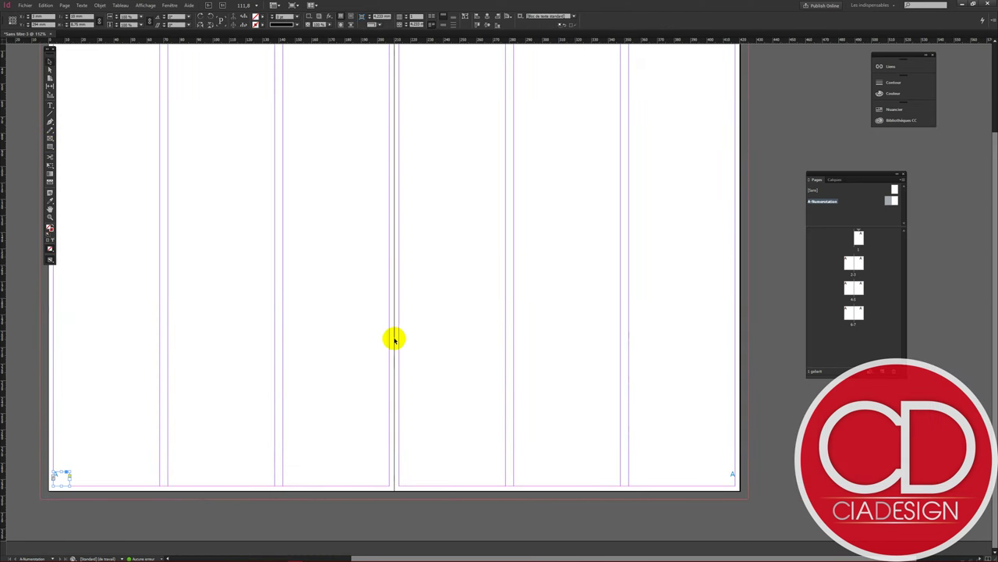
Draw a dark box behind the bottom-left page number, copy it to the bottom-right corner, and preview.
drag(410, 348, 621, 356)
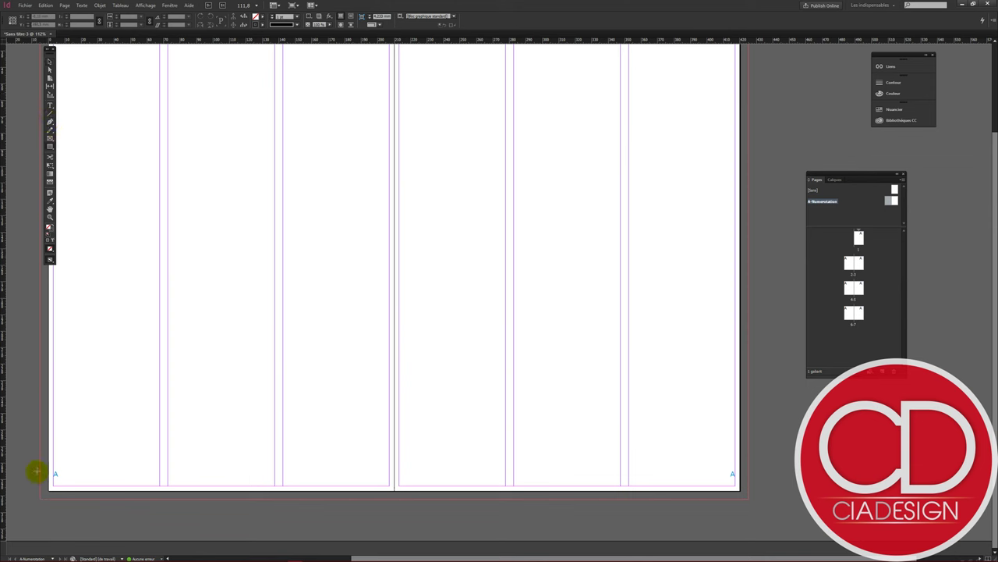
drag(38, 466, 65, 479)
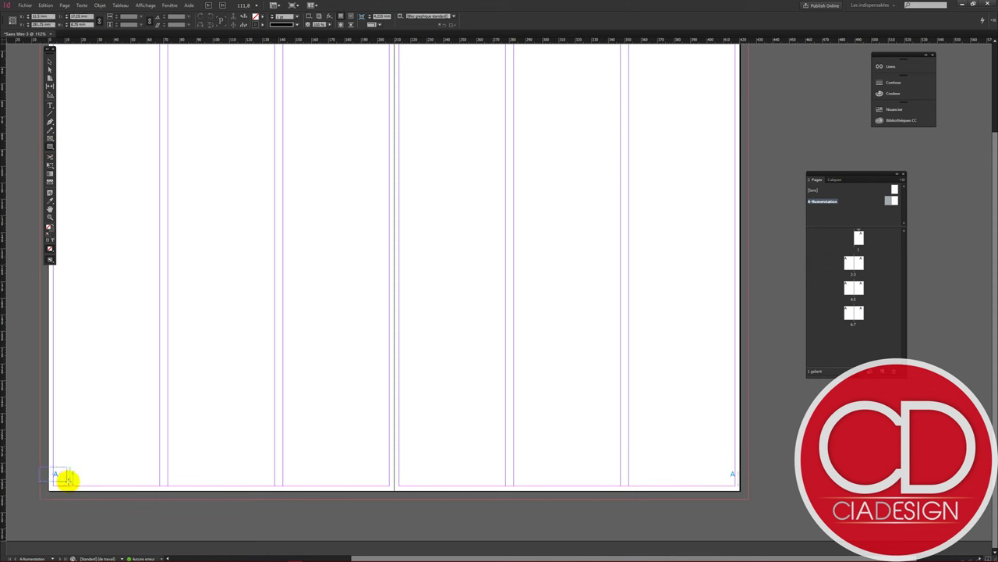
drag(65, 479, 71, 481)
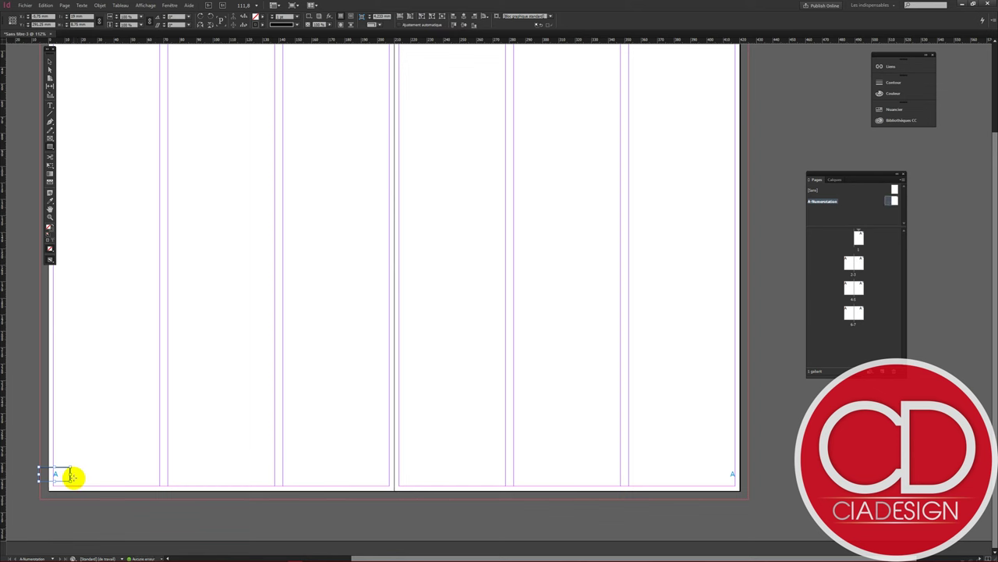
triple_click(71, 476)
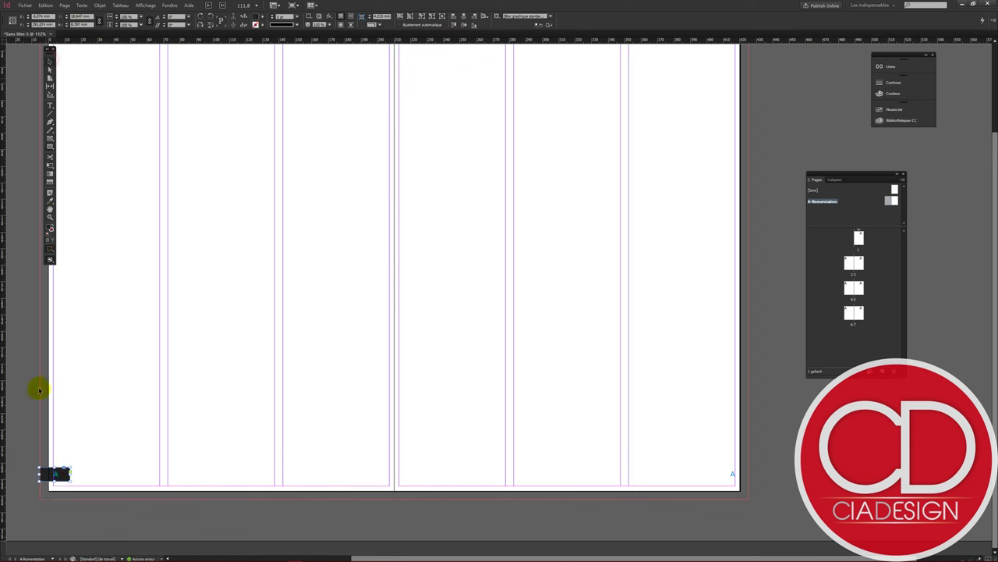
drag(46, 474, 728, 488)
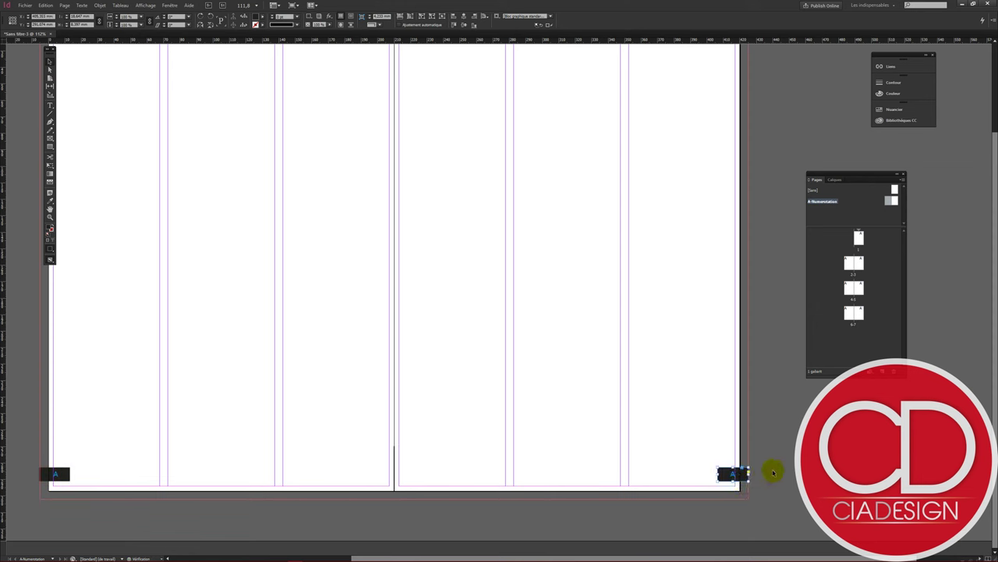
key(w)
click(749, 475)
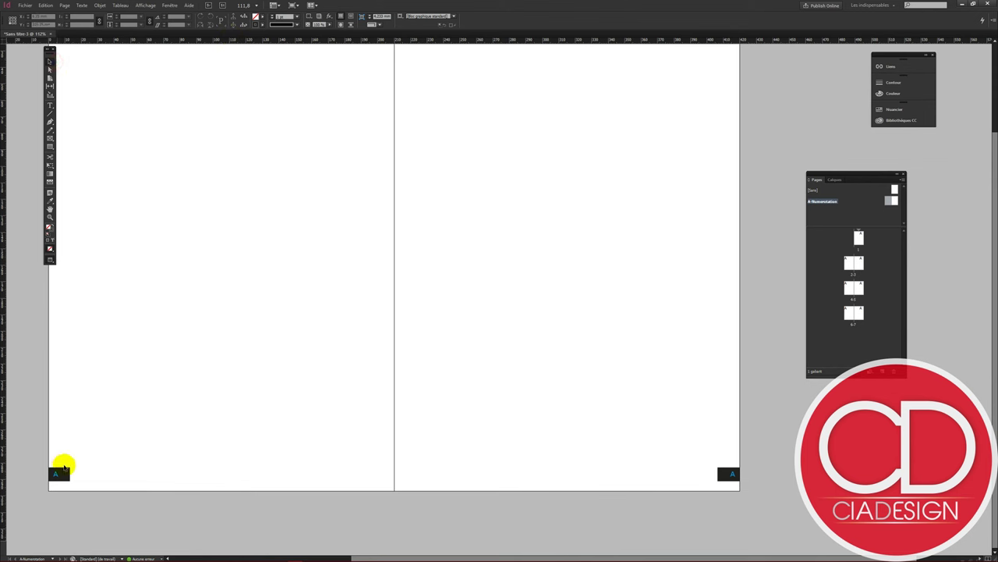
Set the Numérotation character style's character colour to white so numbers show on the dark boxes.
click(57, 474)
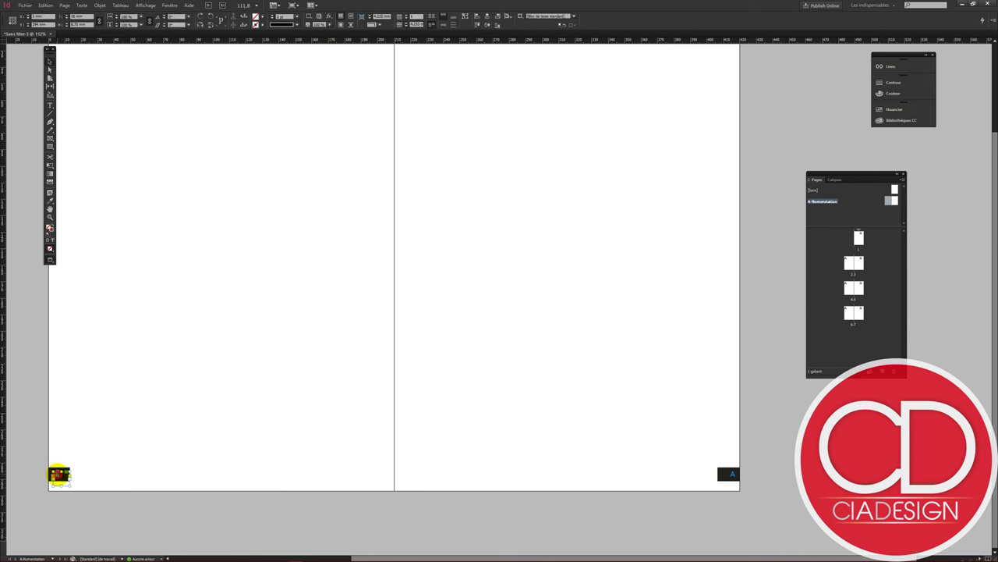
double_click(58, 474)
click(300, 17)
click(335, 58)
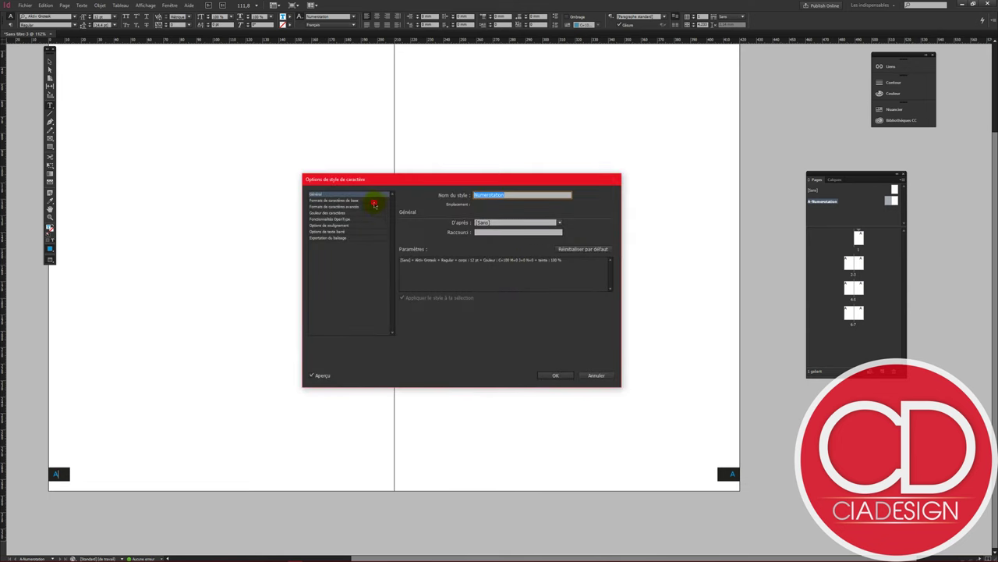
click(374, 202)
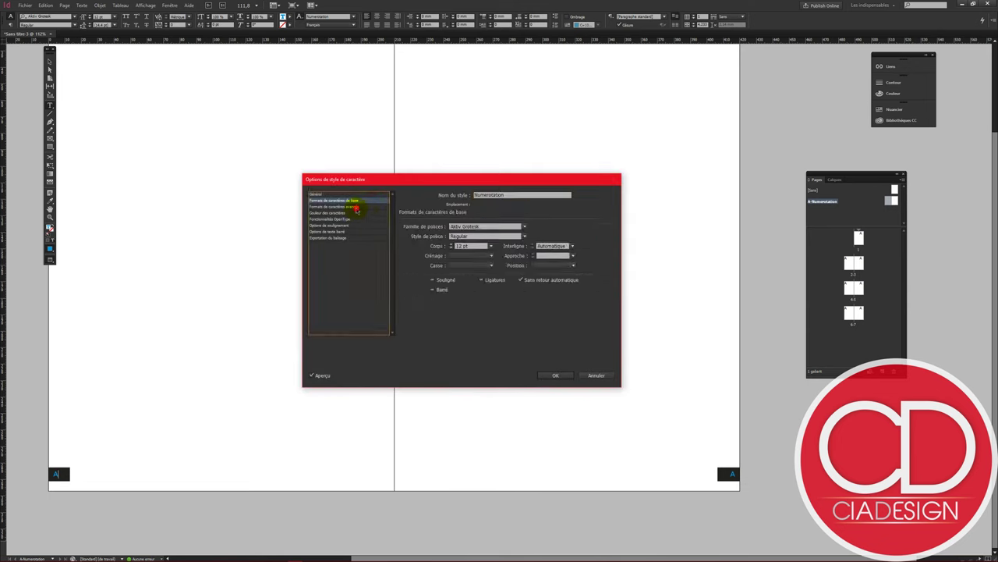
click(356, 207)
click(343, 213)
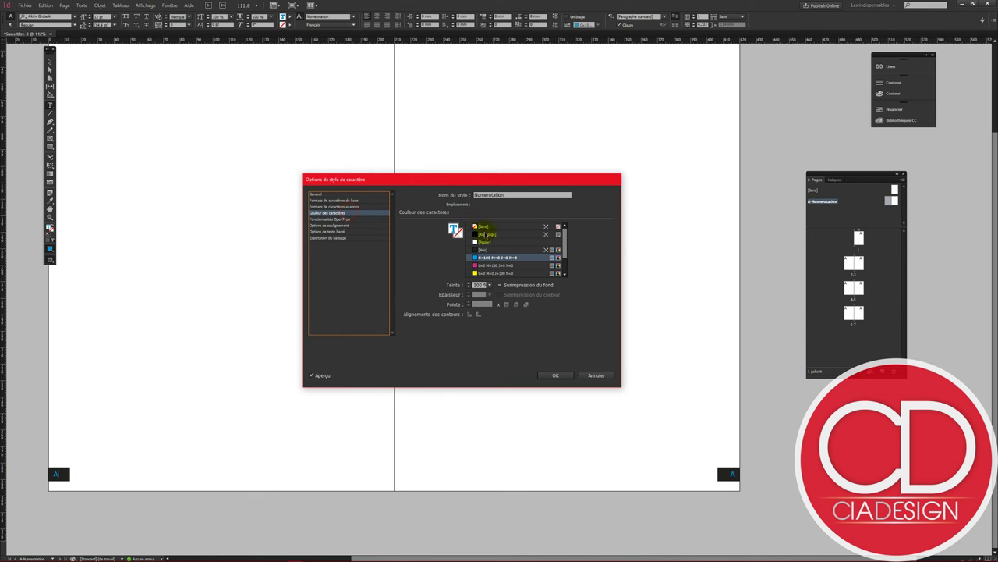
scroll(498, 244, down, 1)
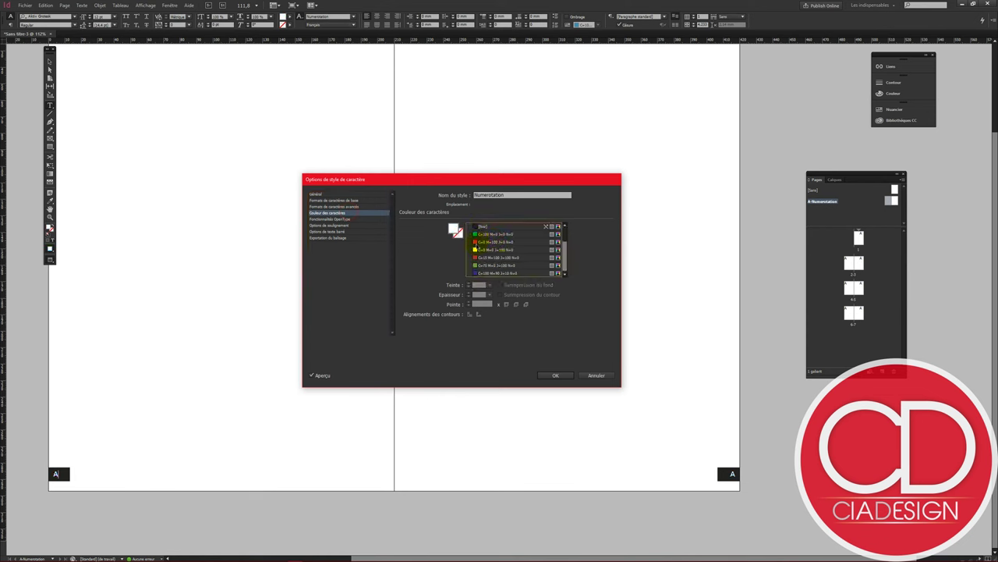
click(551, 376)
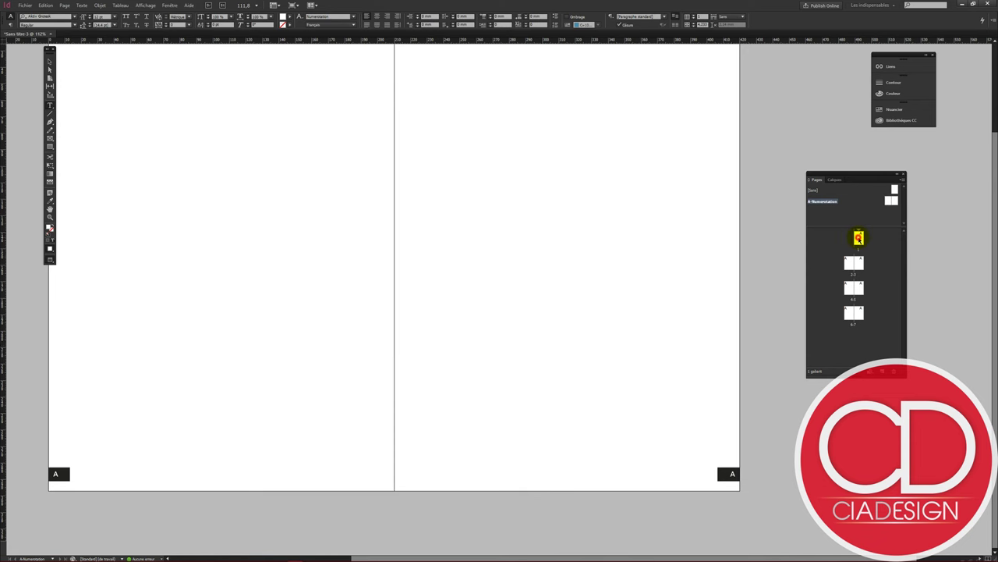
Leave the master and scroll down from page 1 to check the page numbers.
double_click(858, 238)
scroll(694, 283, down, 3)
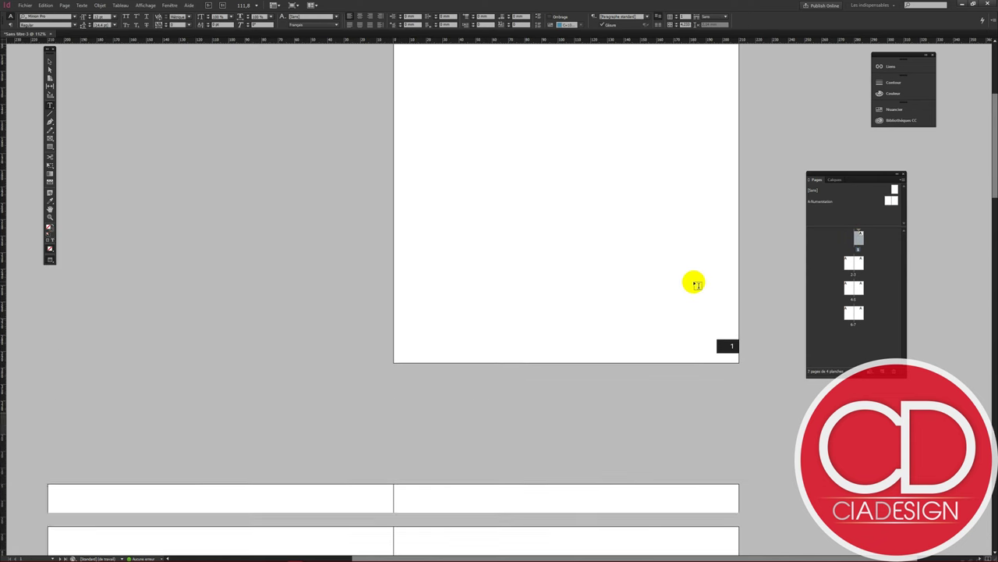
scroll(695, 284, down, 2)
scroll(690, 279, down, 8)
scroll(683, 273, down, 4)
scroll(677, 269, down, 2)
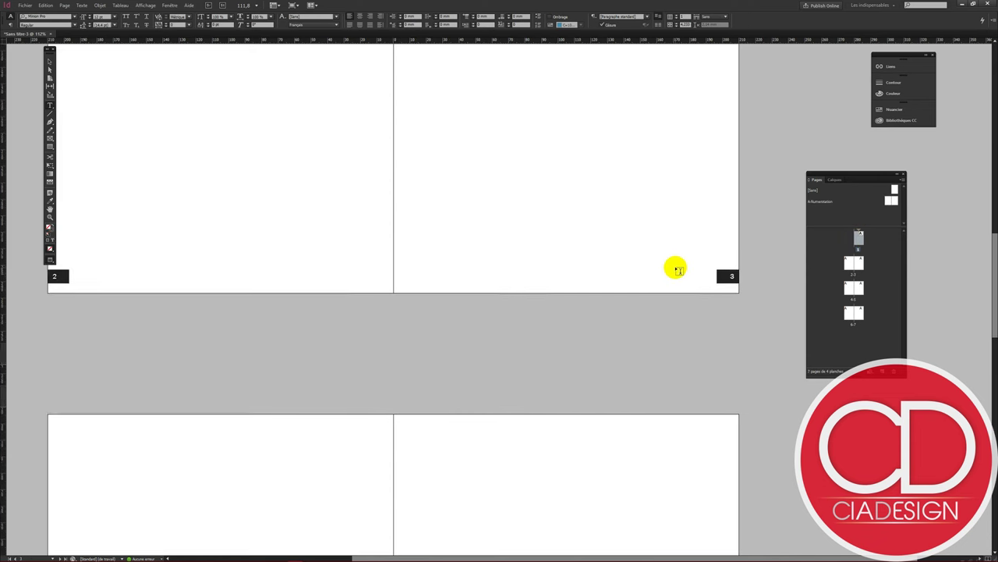
scroll(675, 267, down, 5)
scroll(675, 265, down, 4)
scroll(676, 266, down, 4)
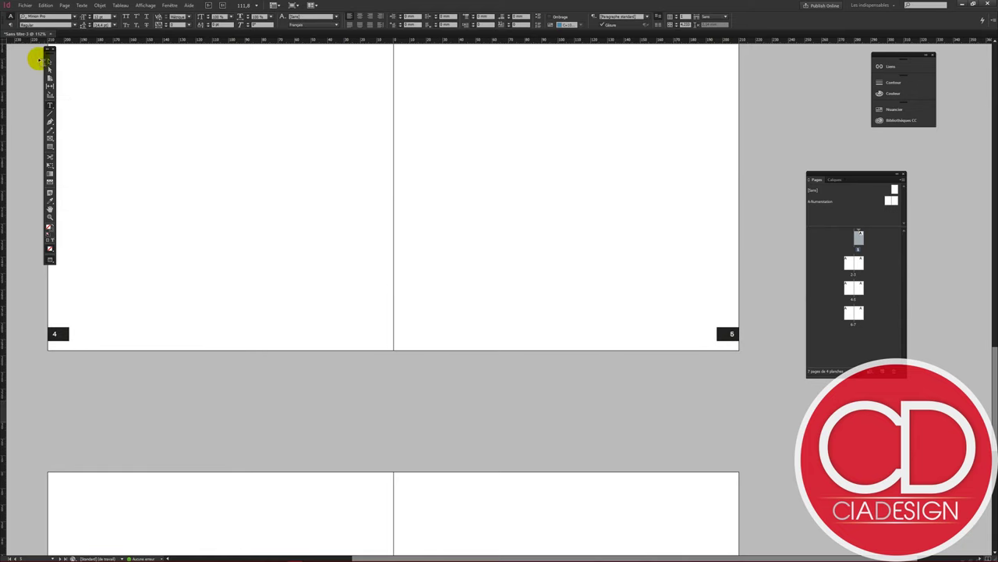
Continue scrolling to spread 6-7, then select spread 2-3 in the Pages panel.
click(49, 60)
scroll(568, 262, down, 2)
scroll(564, 261, down, 3)
scroll(565, 261, down, 1)
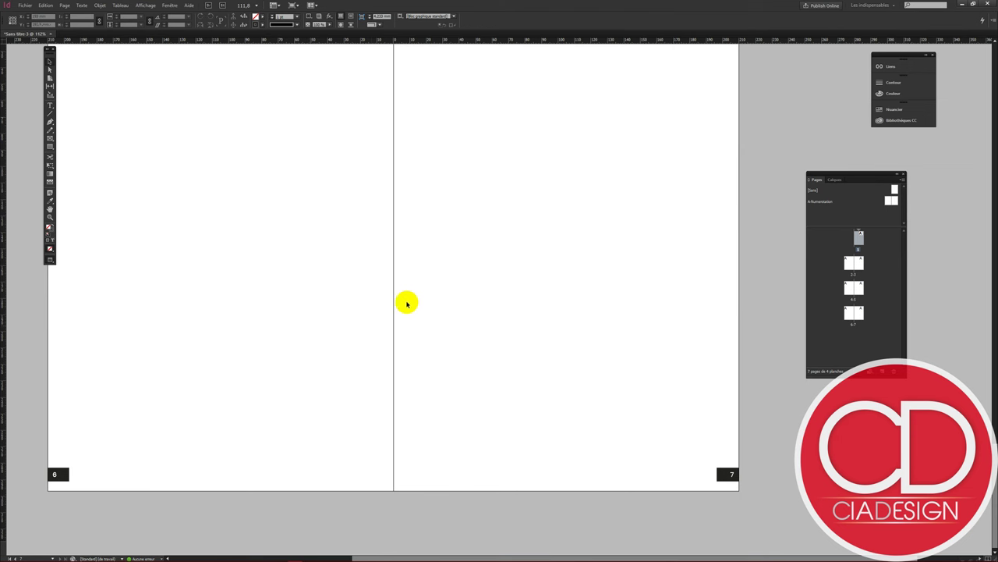
click(854, 262)
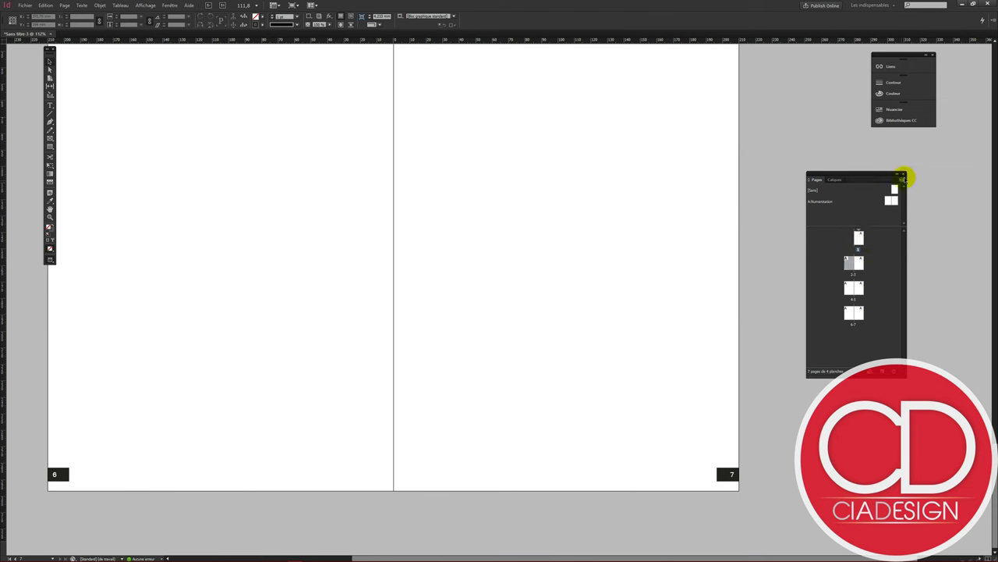
Open the Move Pages dialog by mistake and cancel it.
click(903, 178)
click(802, 190)
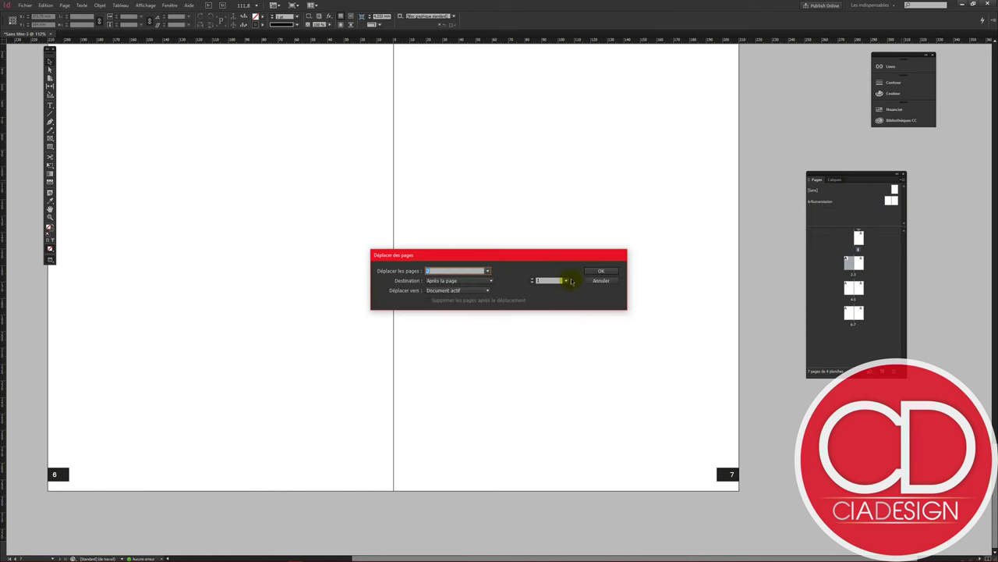
click(599, 280)
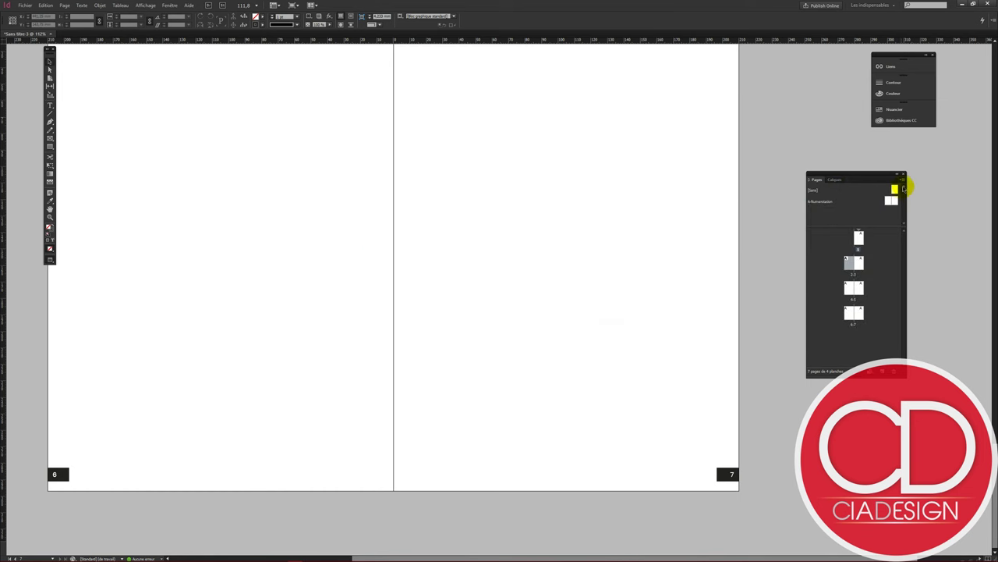
Insert 4 pages after page 3 using the A-Numérotation master.
click(903, 180)
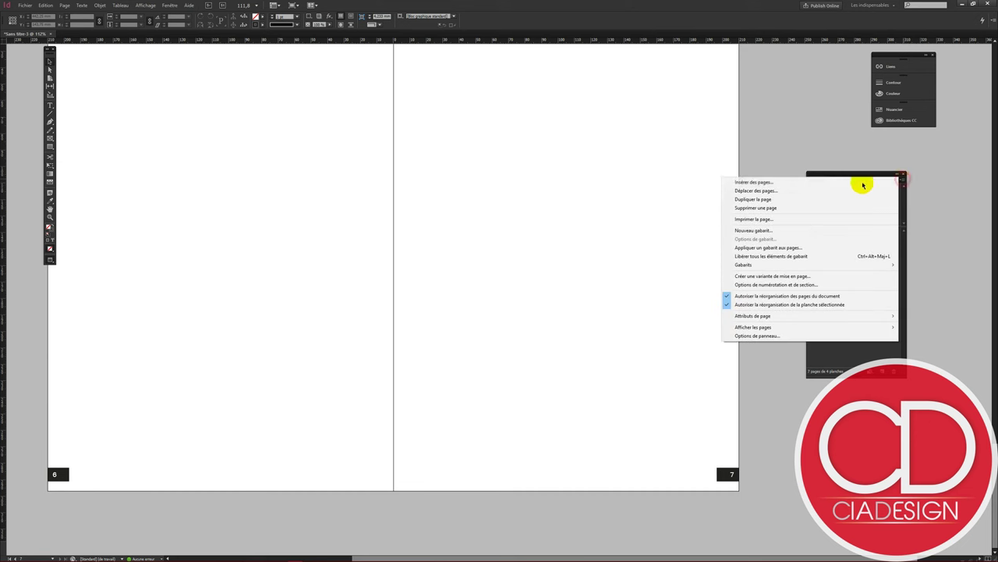
click(797, 183)
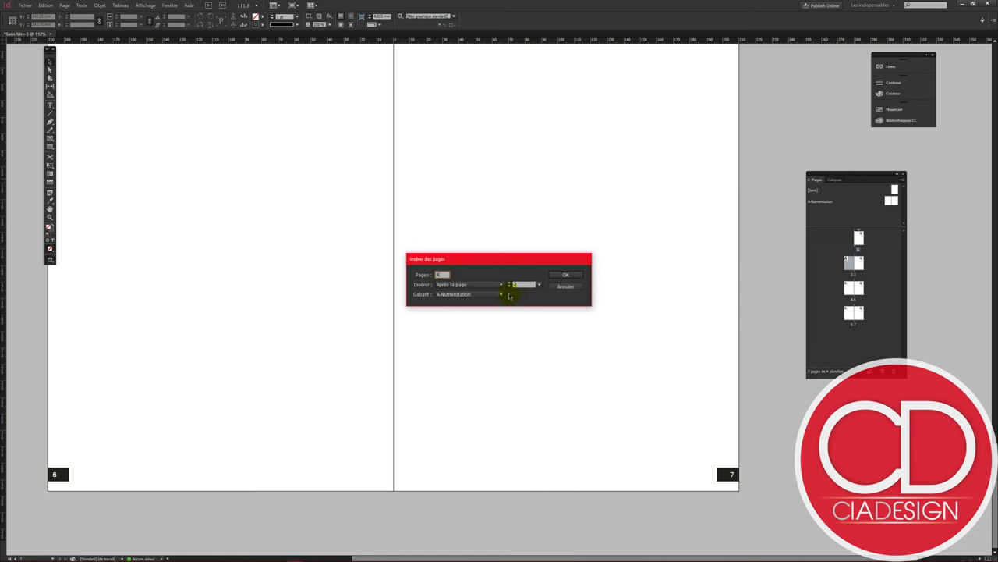
click(539, 285)
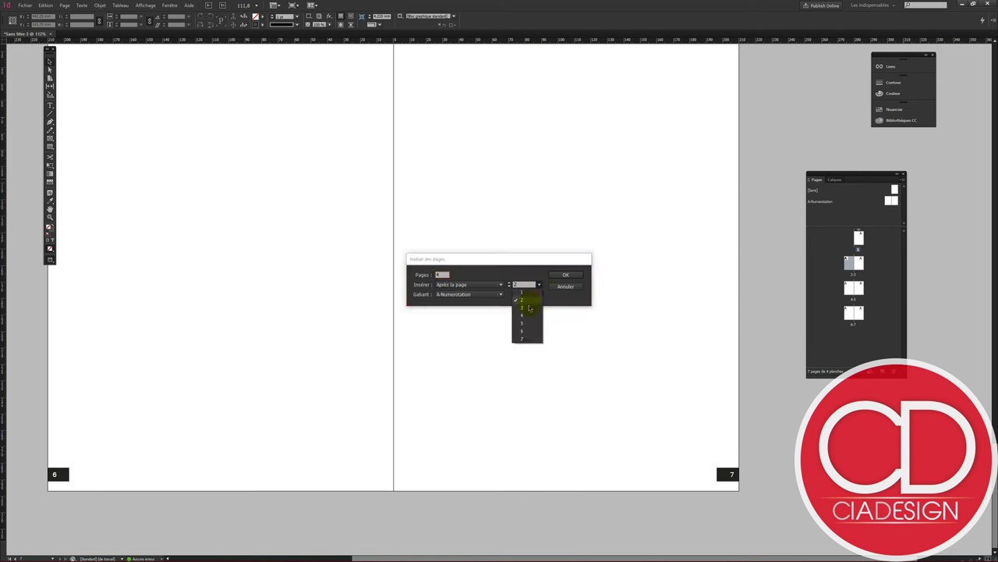
click(528, 309)
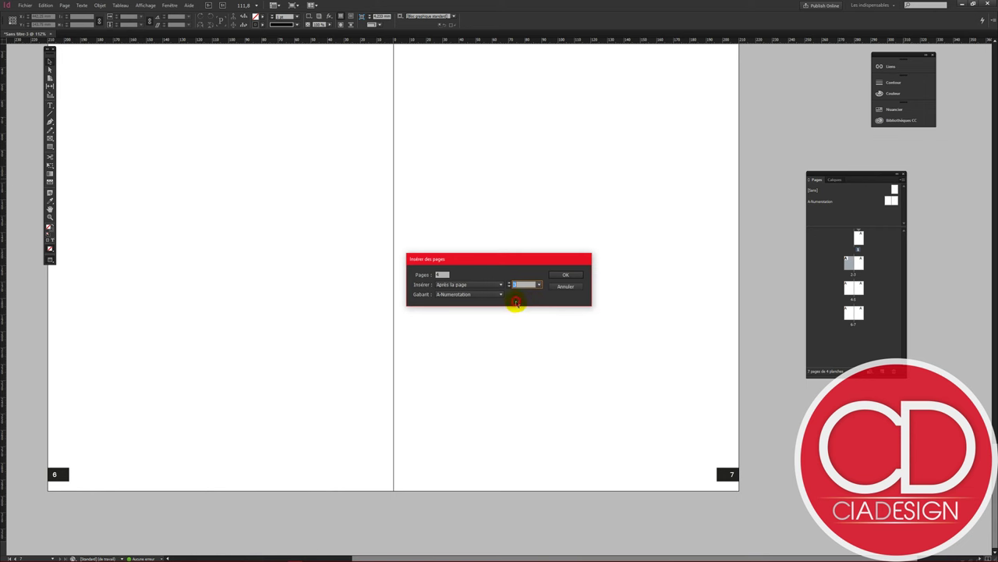
click(456, 295)
click(464, 296)
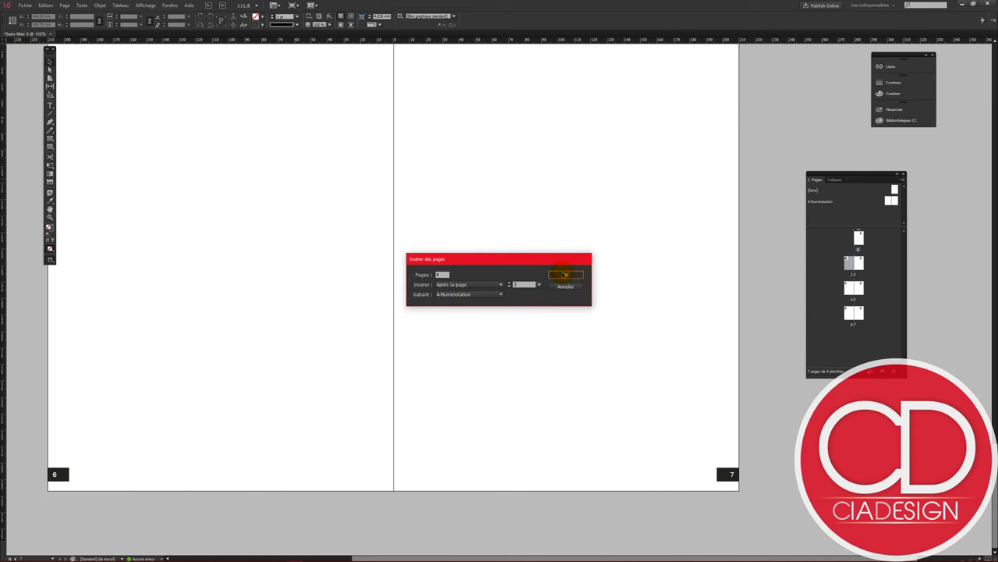
click(564, 274)
scroll(858, 318, down, 1)
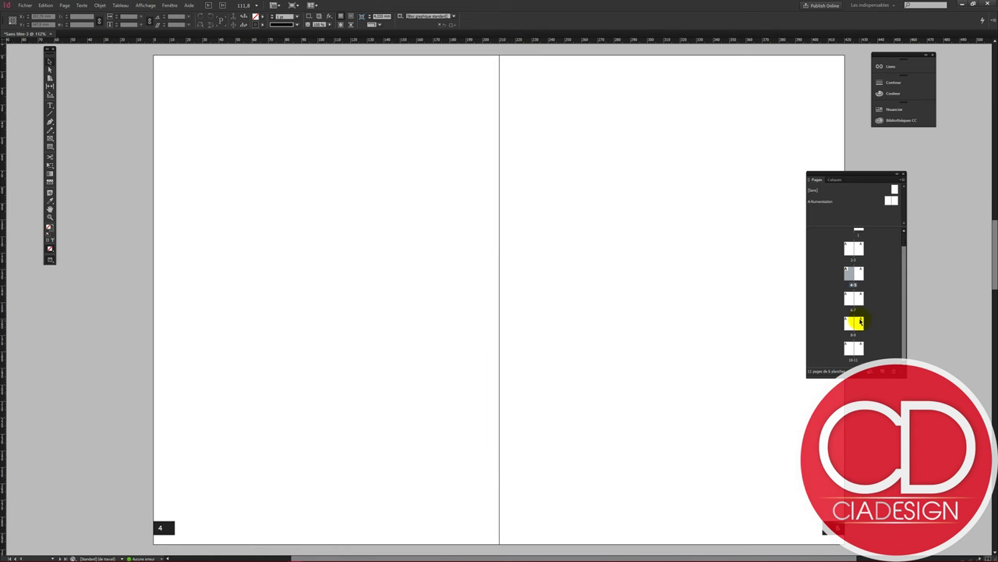
Scroll through the new spreads to page 10, then reopen the A-Numérotation master and select its left number box.
scroll(619, 402, down, 4)
scroll(622, 400, down, 4)
scroll(624, 400, down, 4)
scroll(624, 400, down, 4)
scroll(625, 399, down, 4)
scroll(625, 399, down, 4)
scroll(625, 400, down, 4)
scroll(625, 399, down, 1)
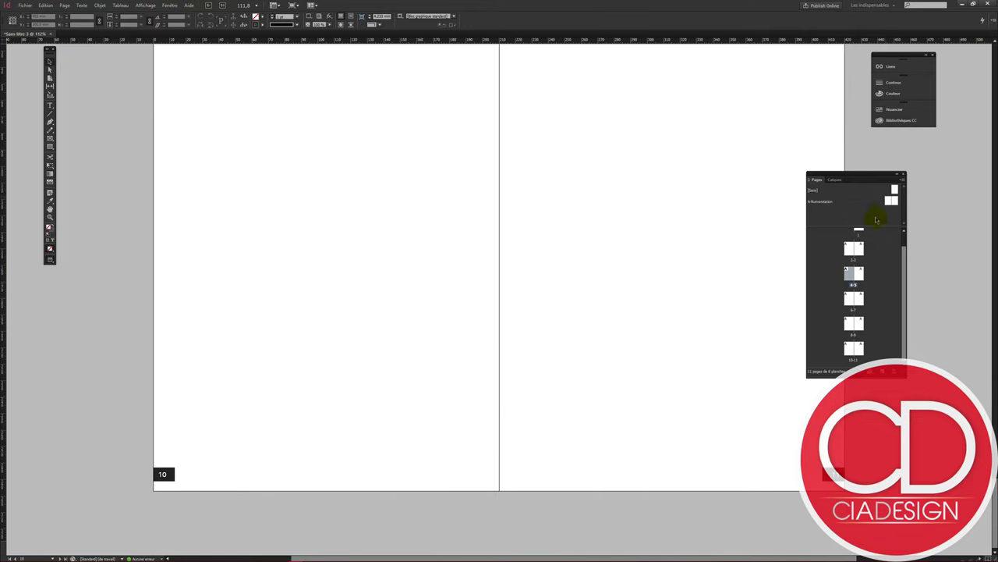
double_click(825, 203)
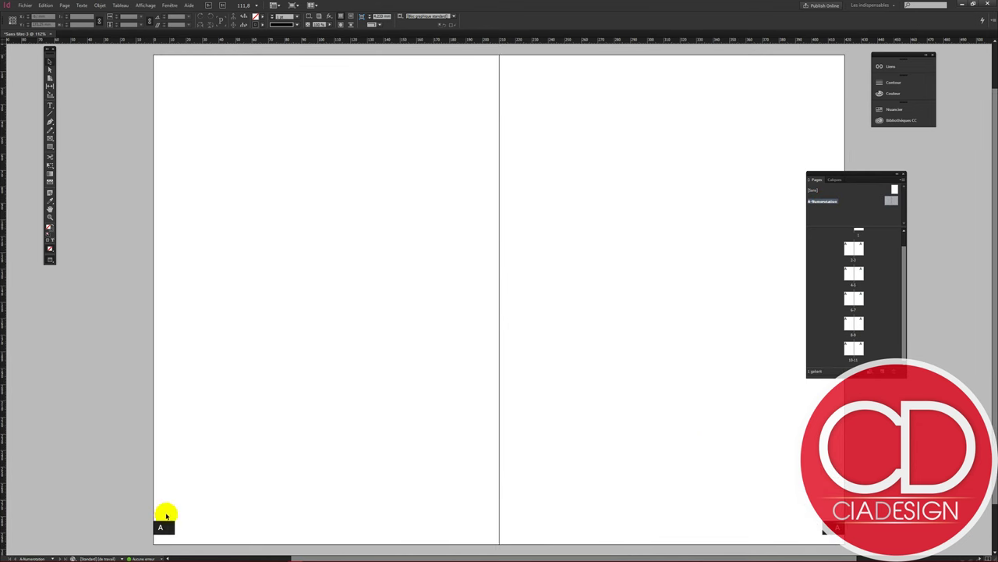
click(166, 525)
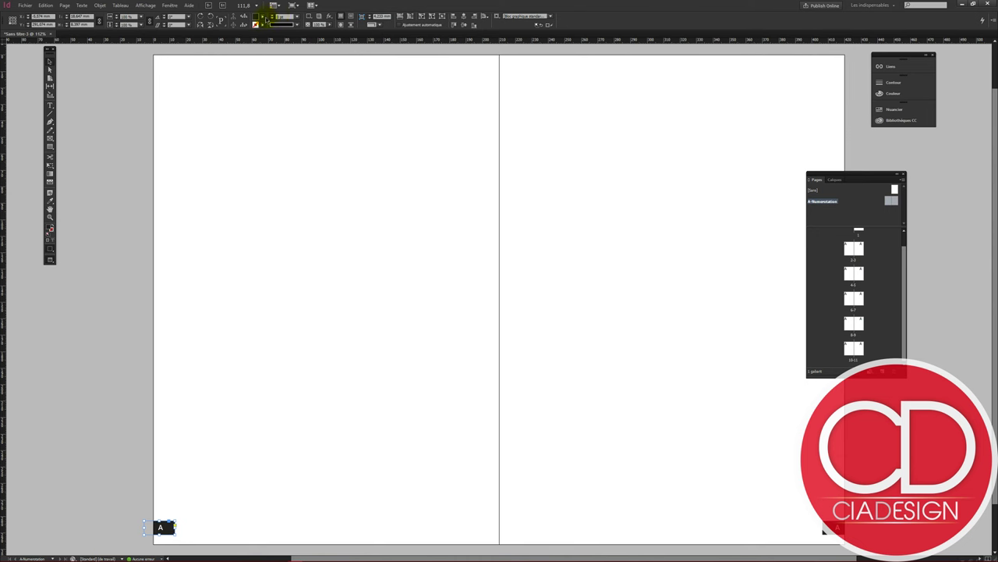
Fill both master page-number boxes with the C=100 cyan swatch, then view spread 2-3.
click(263, 17)
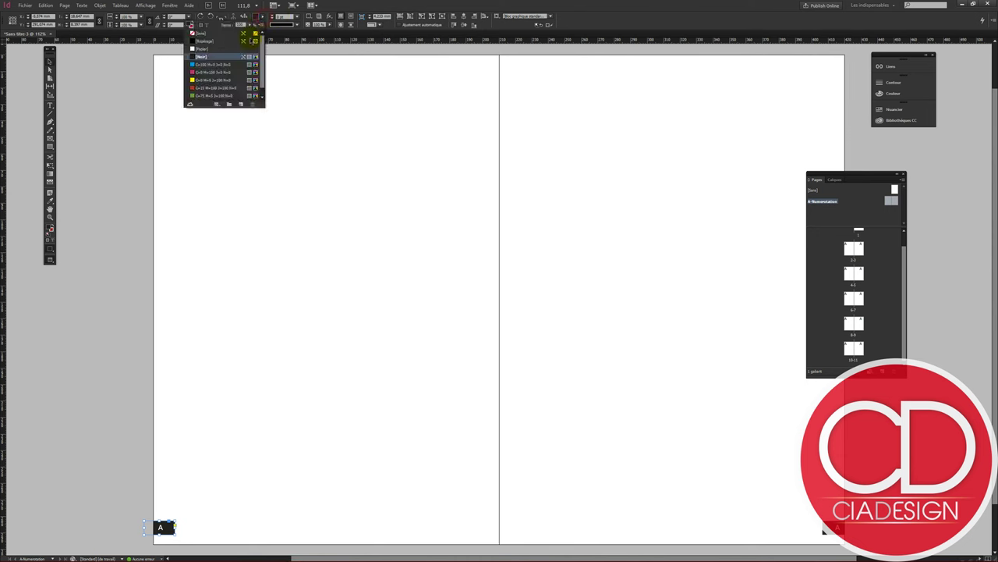
click(211, 64)
click(737, 539)
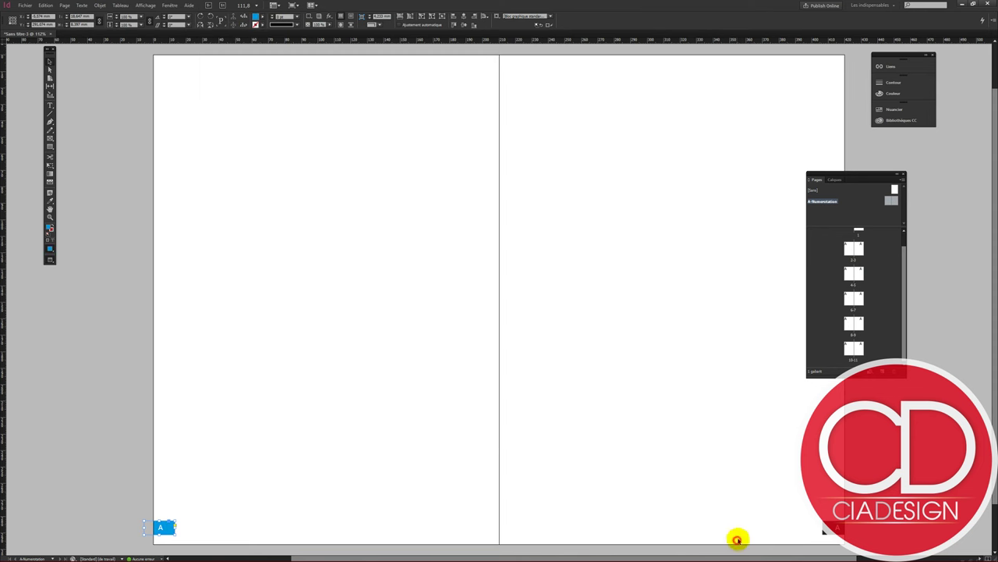
click(825, 531)
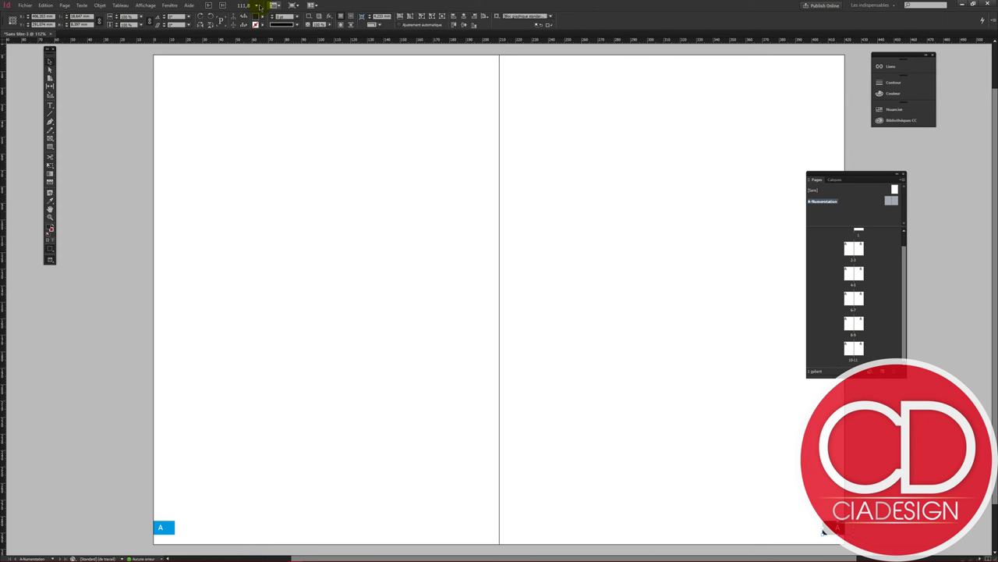
click(263, 16)
click(202, 65)
click(411, 361)
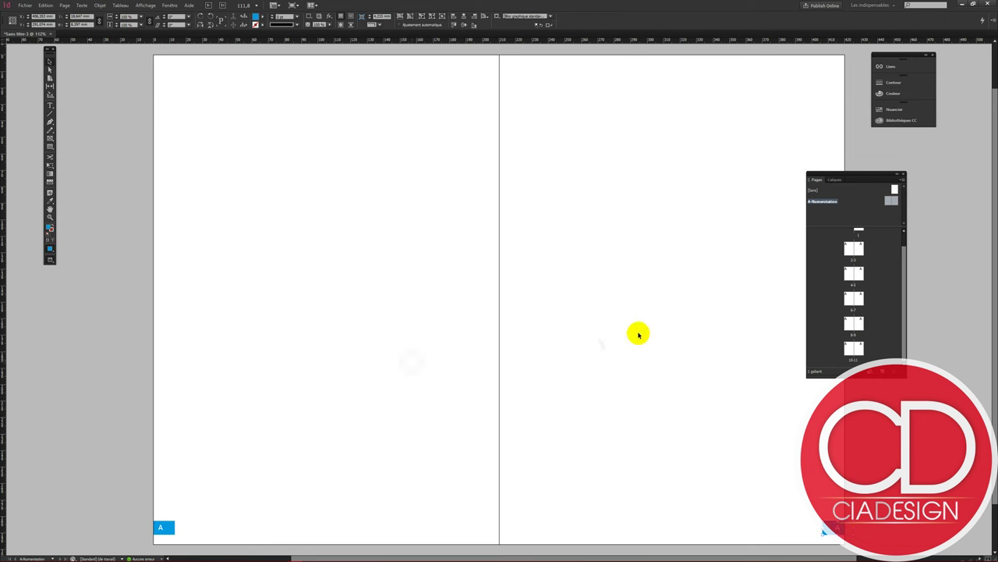
double_click(849, 248)
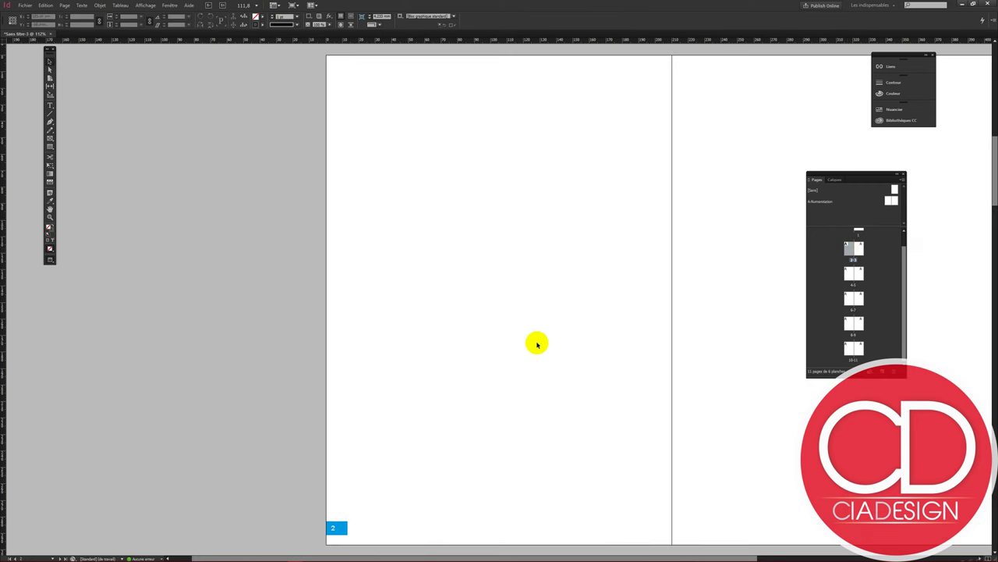
scroll(537, 343, down, 5)
scroll(537, 343, down, 5)
scroll(543, 337, down, 5)
scroll(548, 334, down, 5)
scroll(548, 337, down, 5)
scroll(548, 336, down, 3)
scroll(548, 336, down, 2)
scroll(544, 335, right, 2)
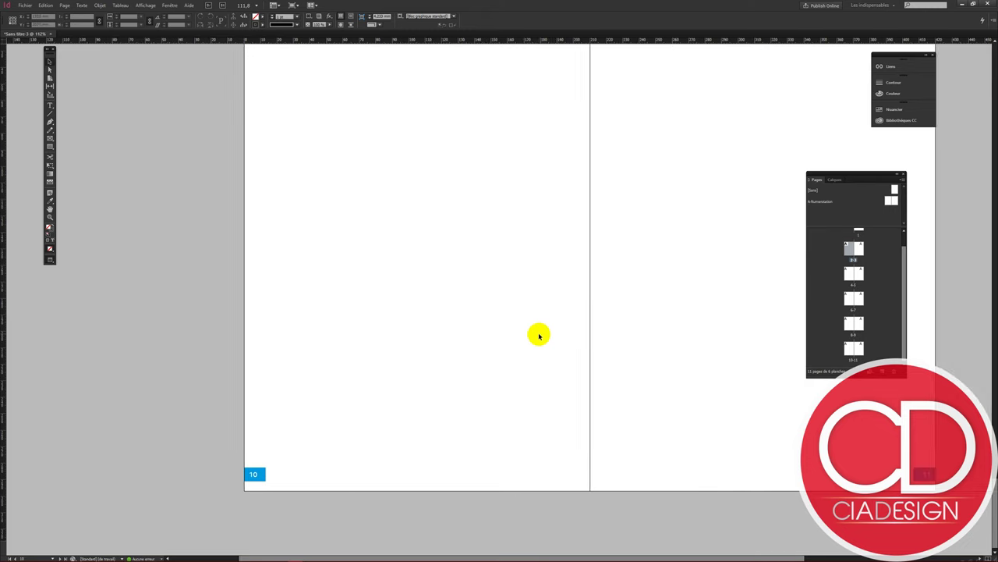
scroll(539, 335, up, 5)
scroll(539, 336, up, 5)
scroll(539, 335, up, 5)
scroll(539, 335, up, 5)
scroll(538, 335, up, 10)
scroll(546, 327, up, 3)
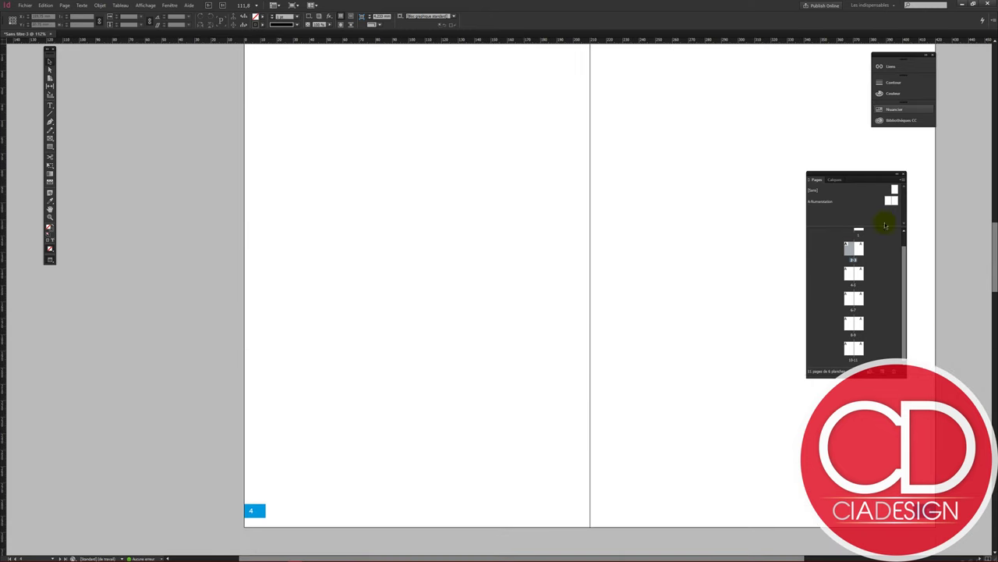
click(835, 180)
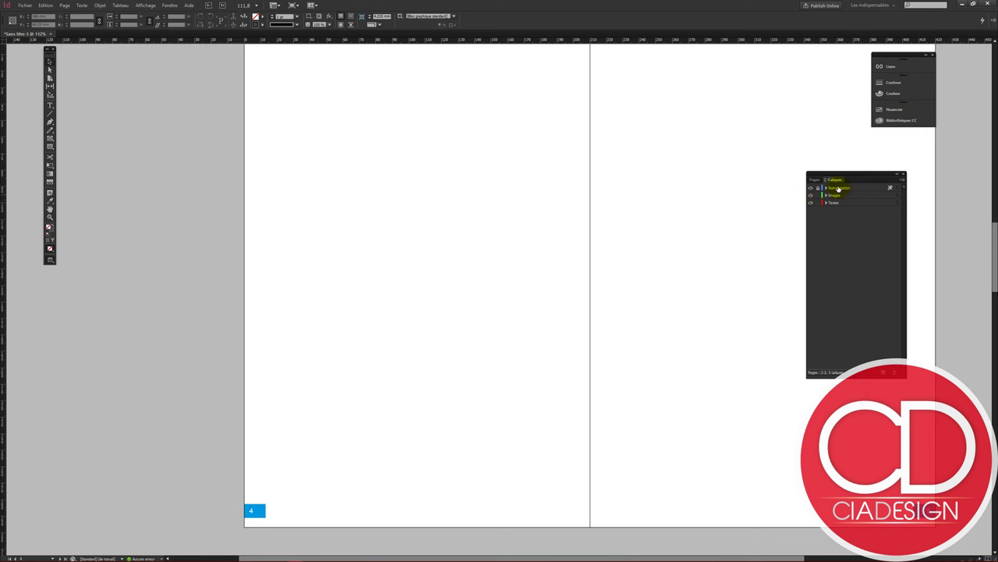
click(816, 180)
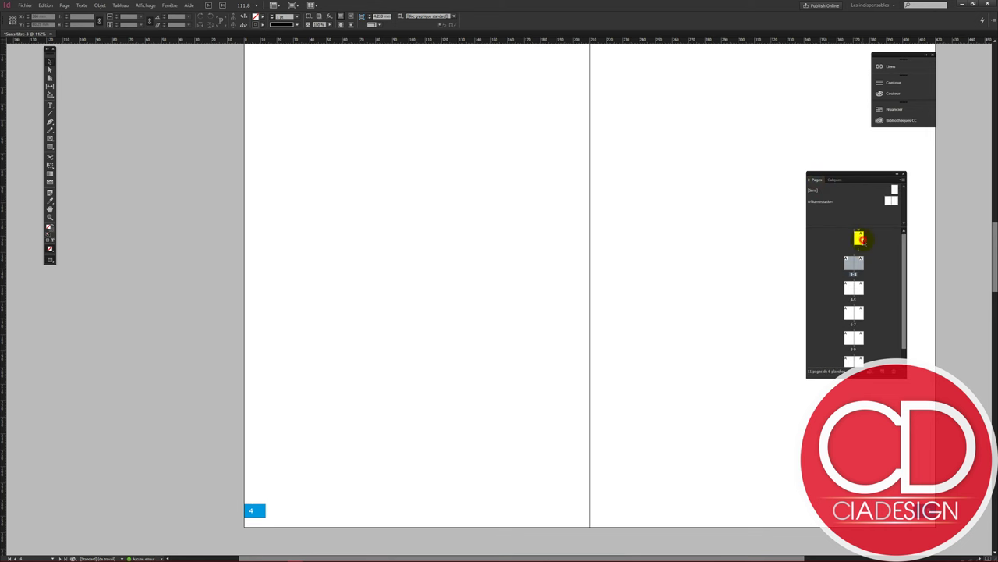
Return to page 1 and scroll through the document checking the cyan page-number boxes.
double_click(859, 238)
scroll(490, 306, down, 5)
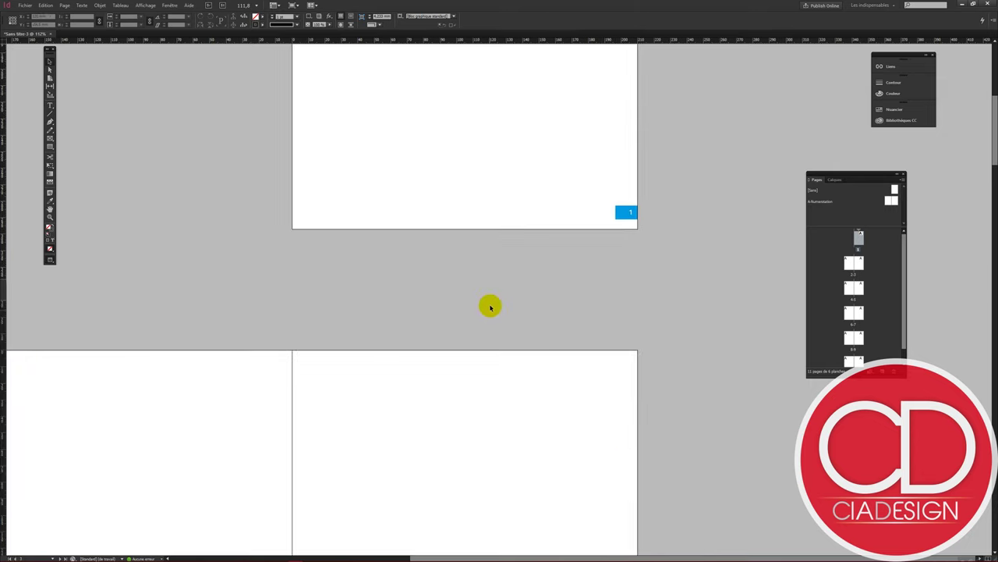
scroll(489, 307, down, 2)
scroll(490, 307, down, 2)
scroll(491, 305, left, 1)
scroll(493, 305, left, 2)
scroll(496, 304, down, 1)
scroll(496, 305, down, 5)
scroll(496, 304, down, 2)
scroll(496, 305, down, 5)
scroll(497, 307, down, 3)
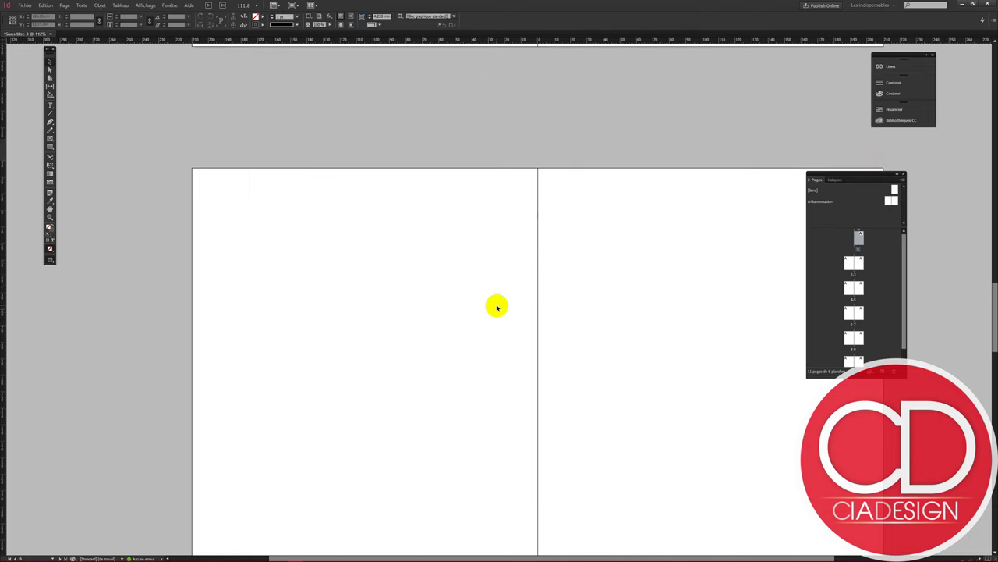
scroll(496, 308, down, 3)
scroll(497, 307, down, 1)
scroll(497, 306, up, 1)
scroll(498, 303, down, 6)
scroll(499, 303, up, 3)
scroll(498, 303, up, 5)
scroll(498, 303, up, 3)
scroll(498, 302, up, 3)
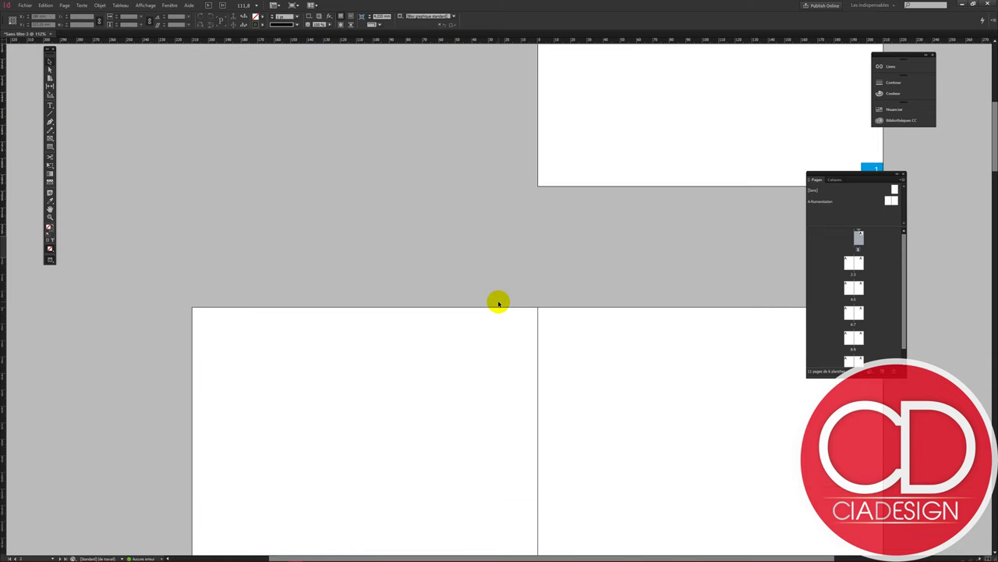
scroll(599, 226, up, 3)
scroll(613, 218, up, 1)
scroll(613, 219, left, 2)
scroll(614, 221, left, 2)
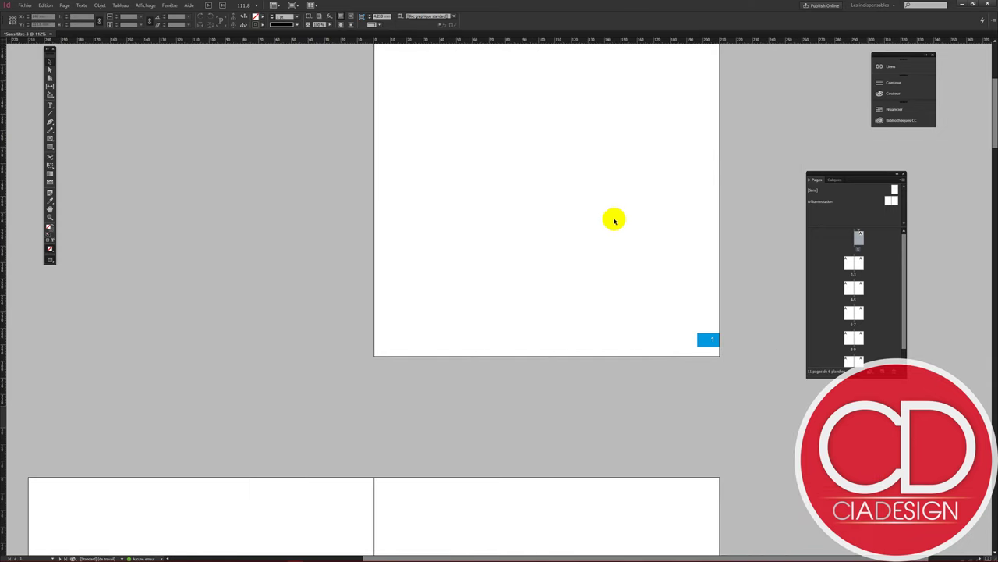